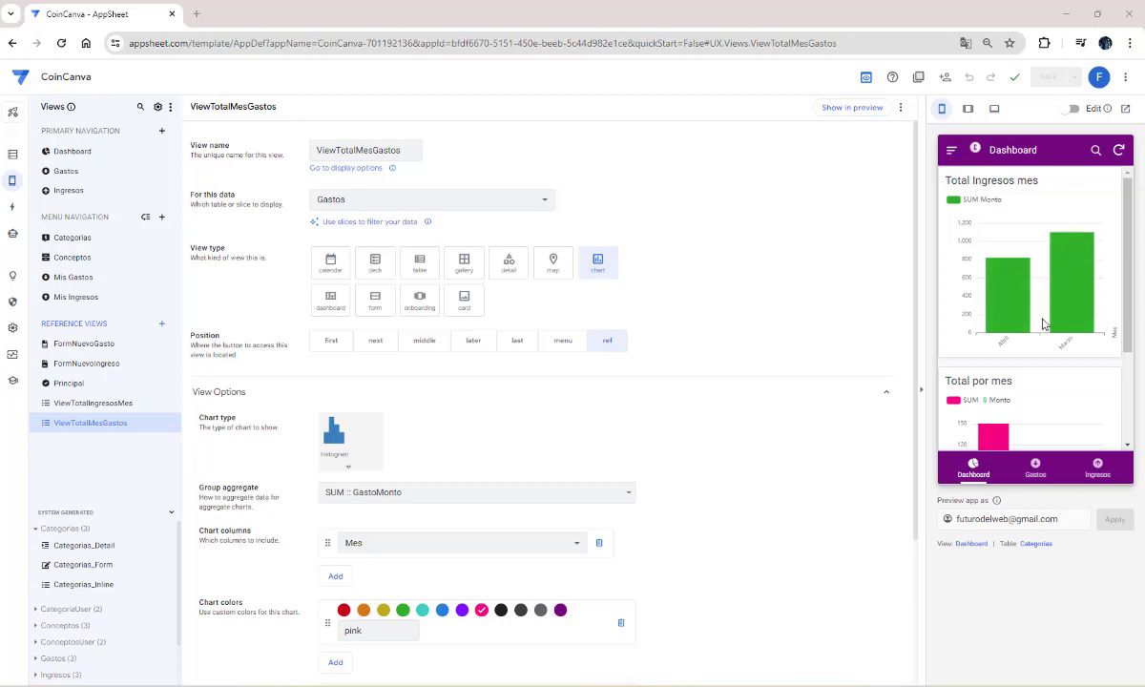
Step: Add a new virtual column to the Gastos table and start renaming it to TotalGastos
{"action": "scroll", "coordinate": [1033, 267], "scroll_direction": "down", "scroll_amount": 3}
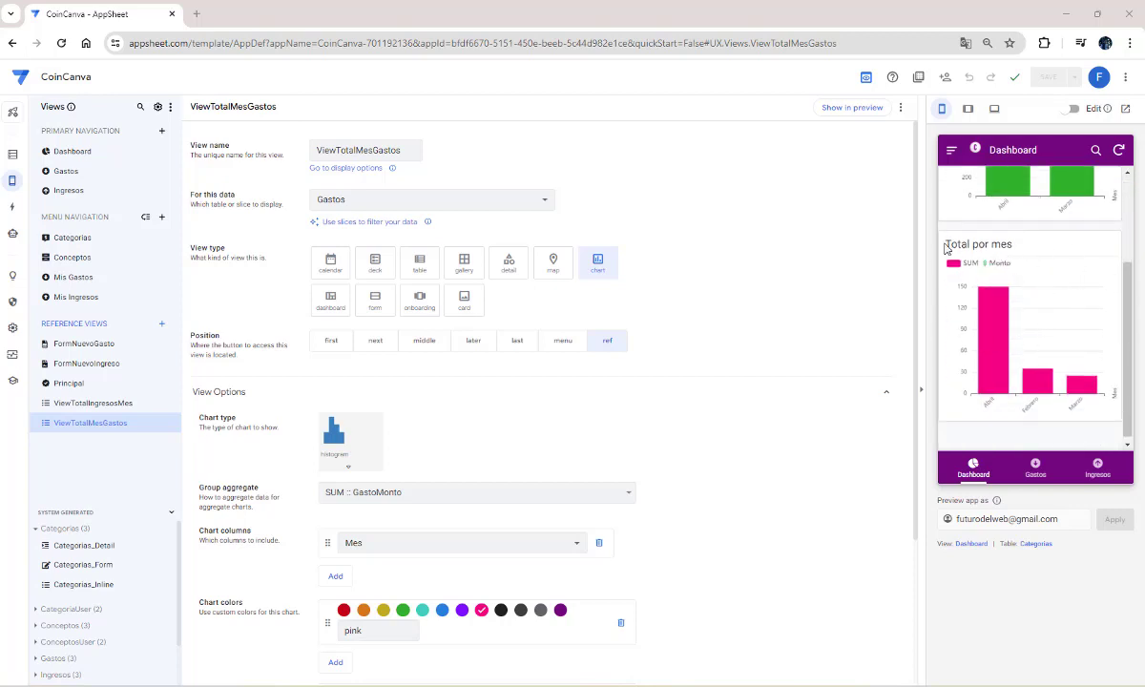
{"action": "scroll", "coordinate": [1021, 268], "scroll_direction": "up", "scroll_amount": 3}
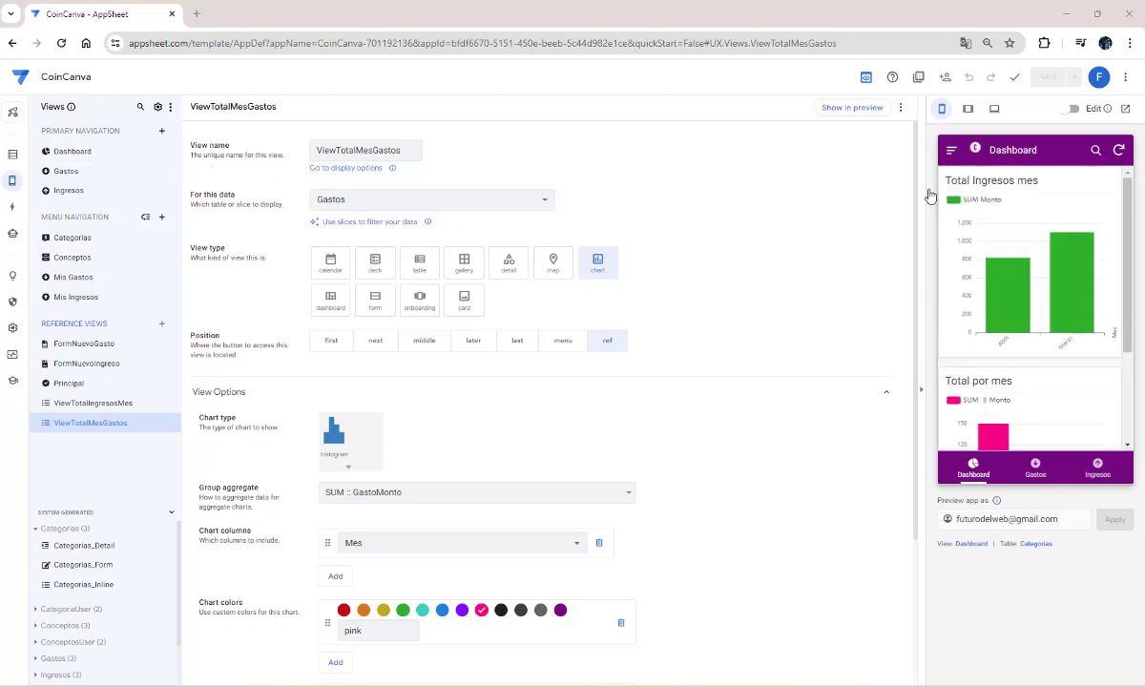
{"action": "mouse_move", "coordinate": [1094, 300]}
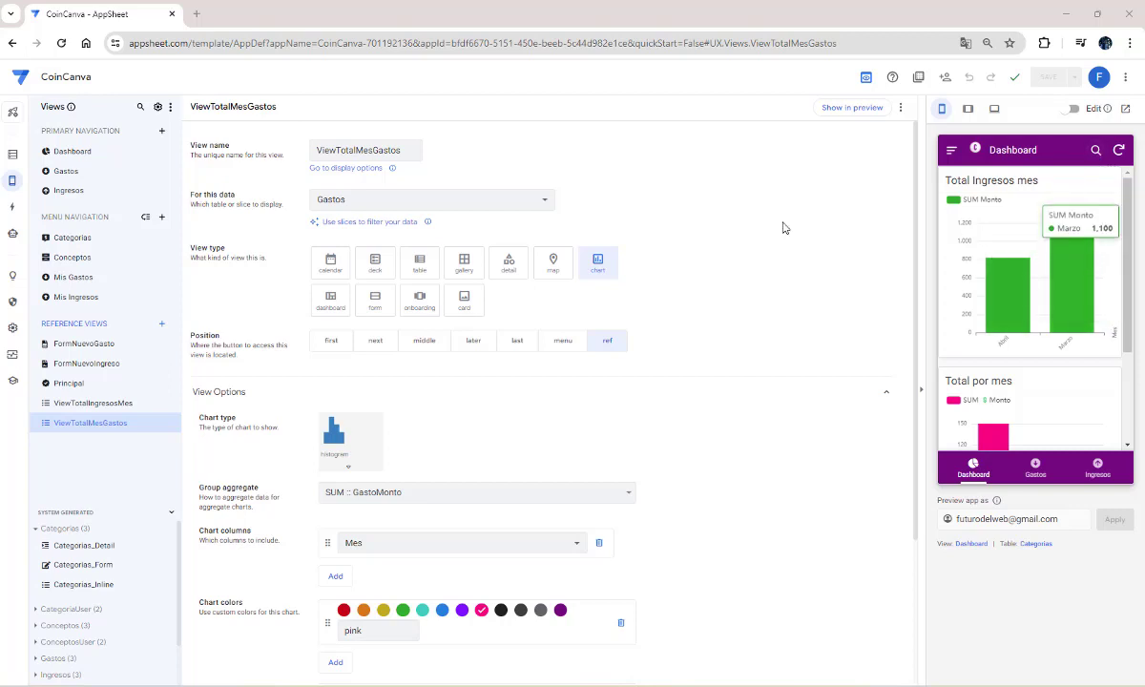
{"action": "left_click", "coordinate": [13, 154]}
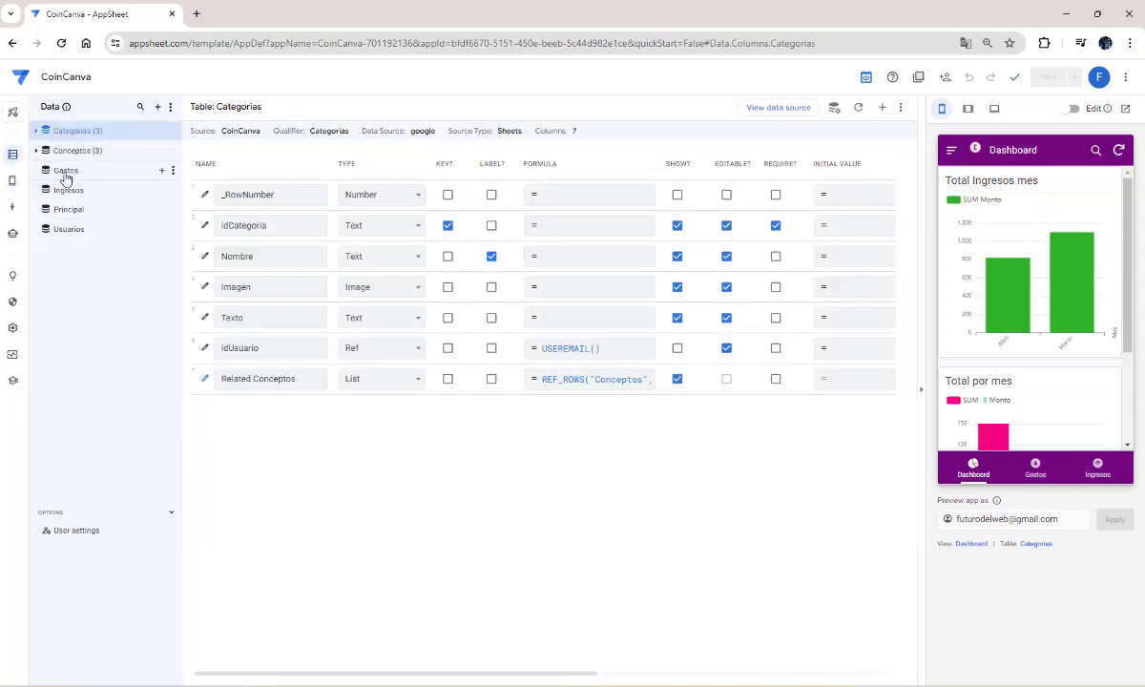
{"action": "left_click", "coordinate": [65, 172]}
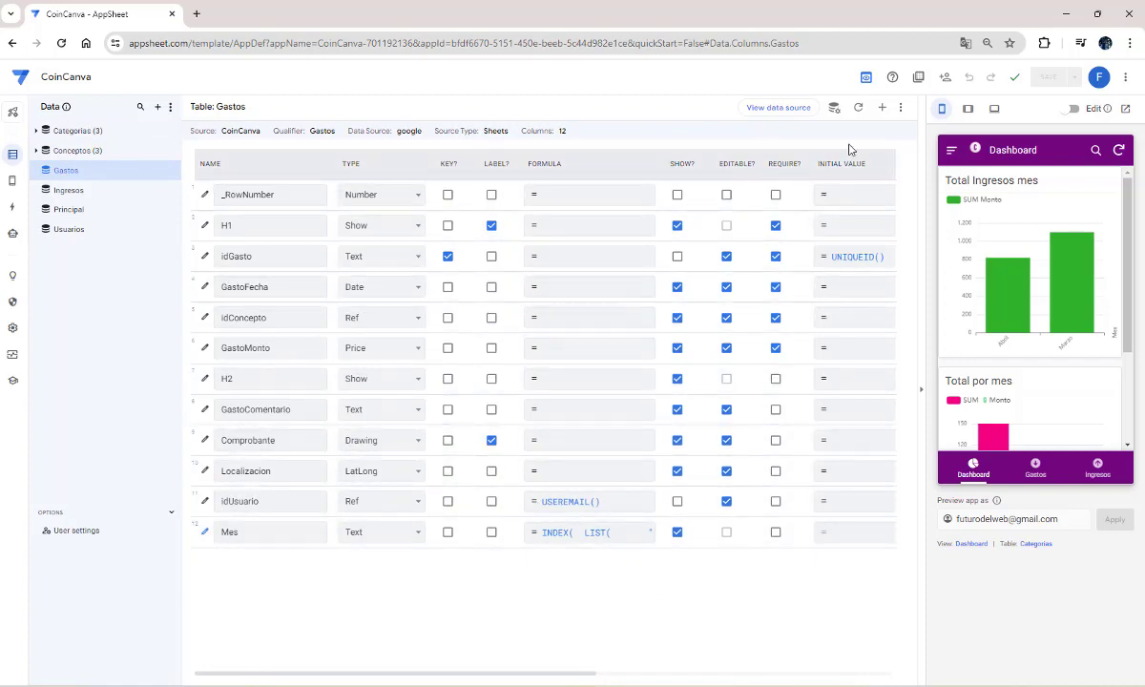
{"action": "left_click", "coordinate": [885, 108]}
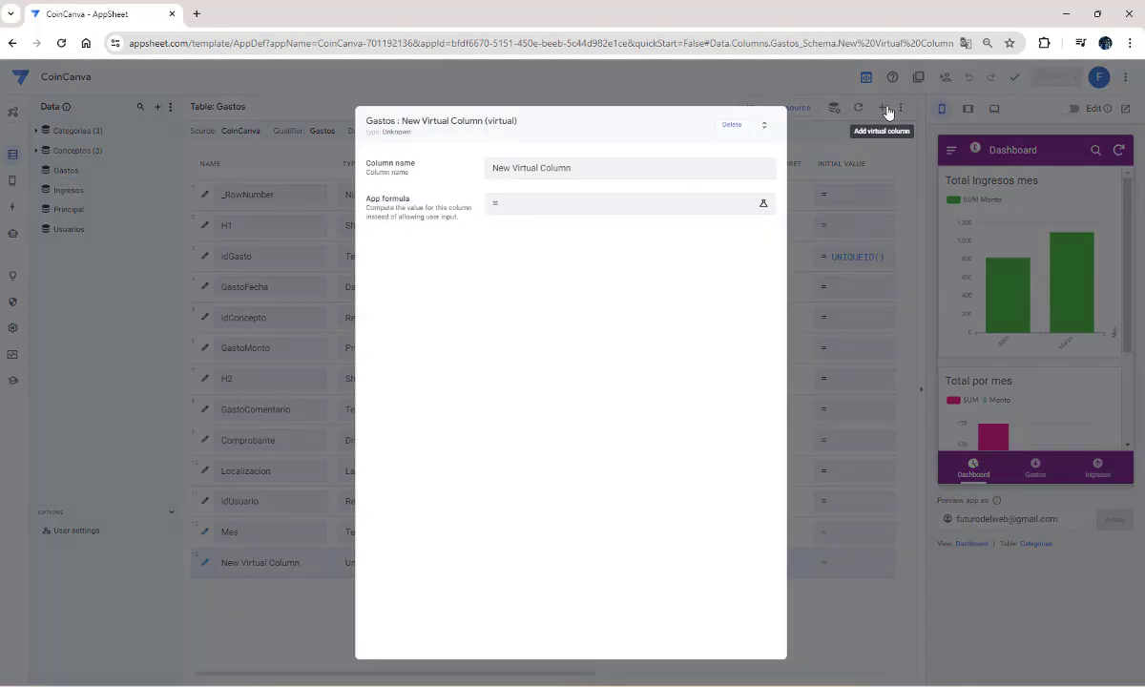
{"action": "left_click", "coordinate": [568, 168]}
{"action": "left_click_drag", "start_coordinate": [571, 168], "coordinate": [476, 173]}
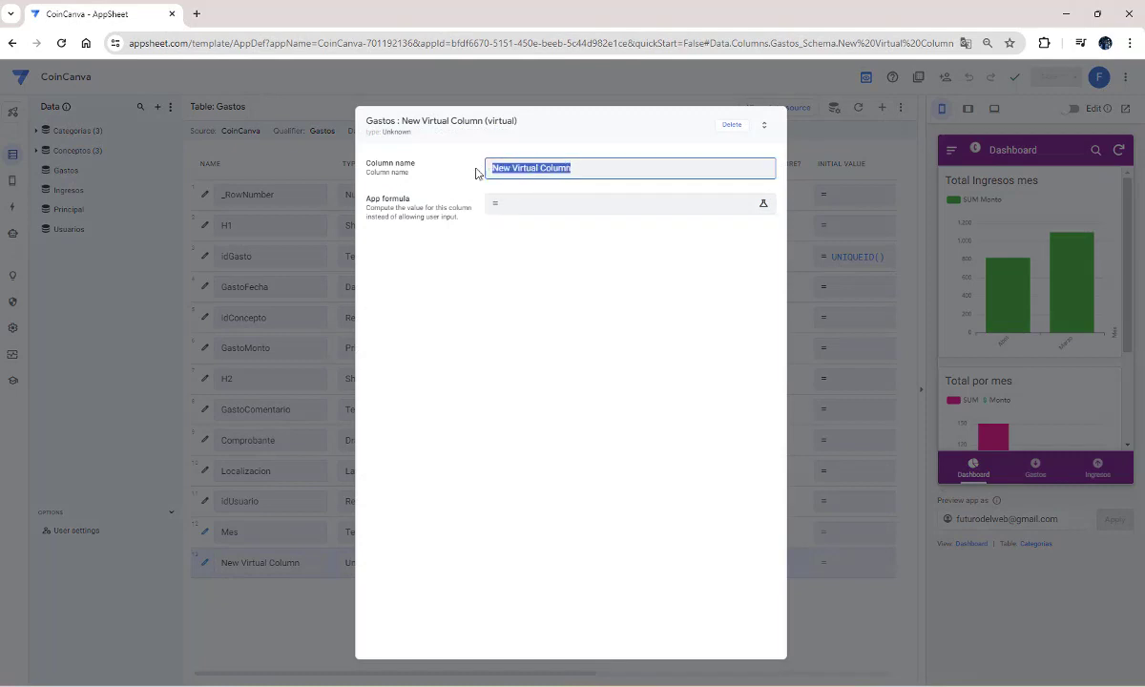
{"action": "type", "text": "Total"}
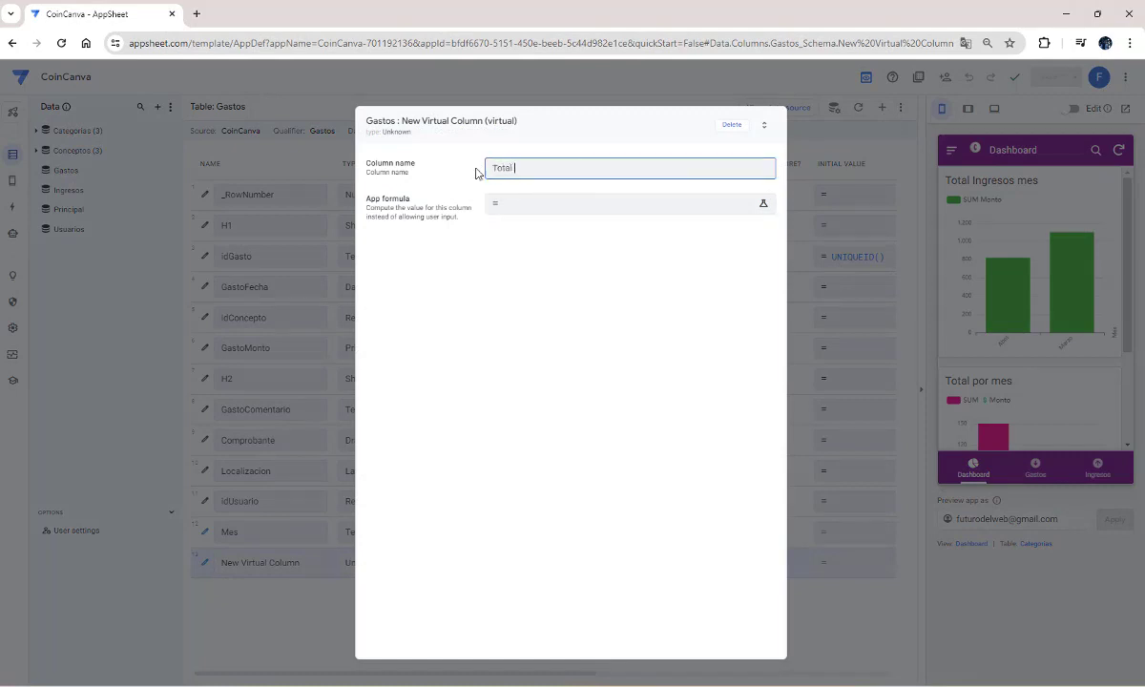
{"action": "key", "text": "BackSpace"}
Step: Finish naming the column TotalGastos and bring up its app formula editor
{"action": "type", "text": "Gastos"}
{"action": "left_click", "coordinate": [497, 209]}
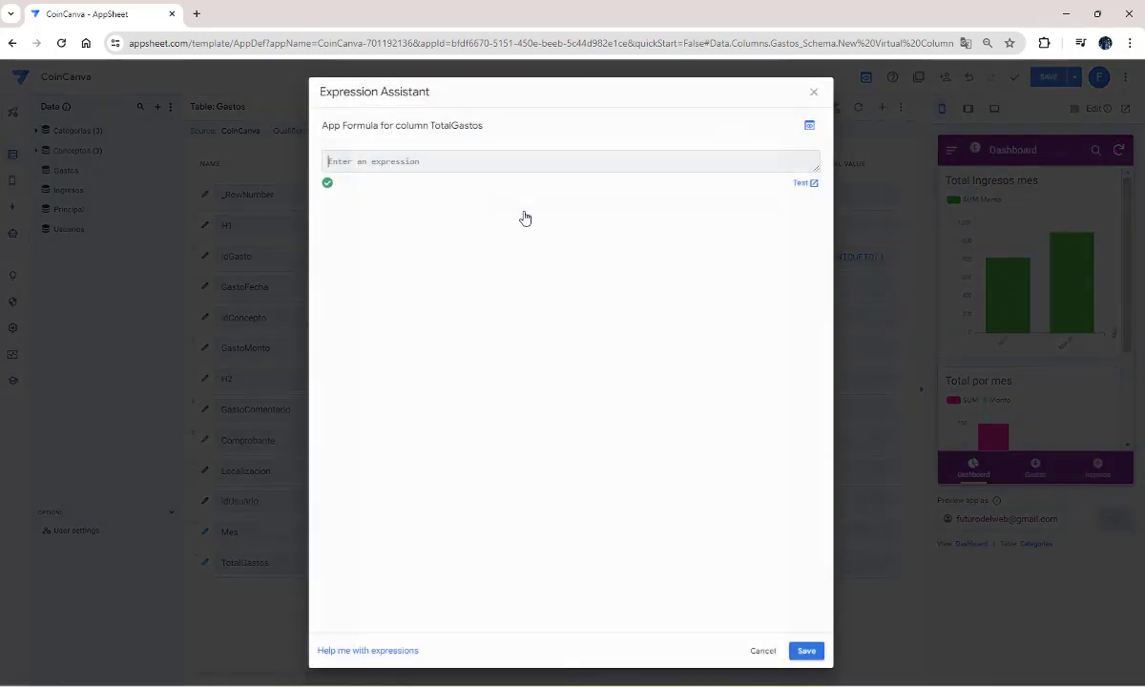
{"action": "left_click", "coordinate": [498, 160]}
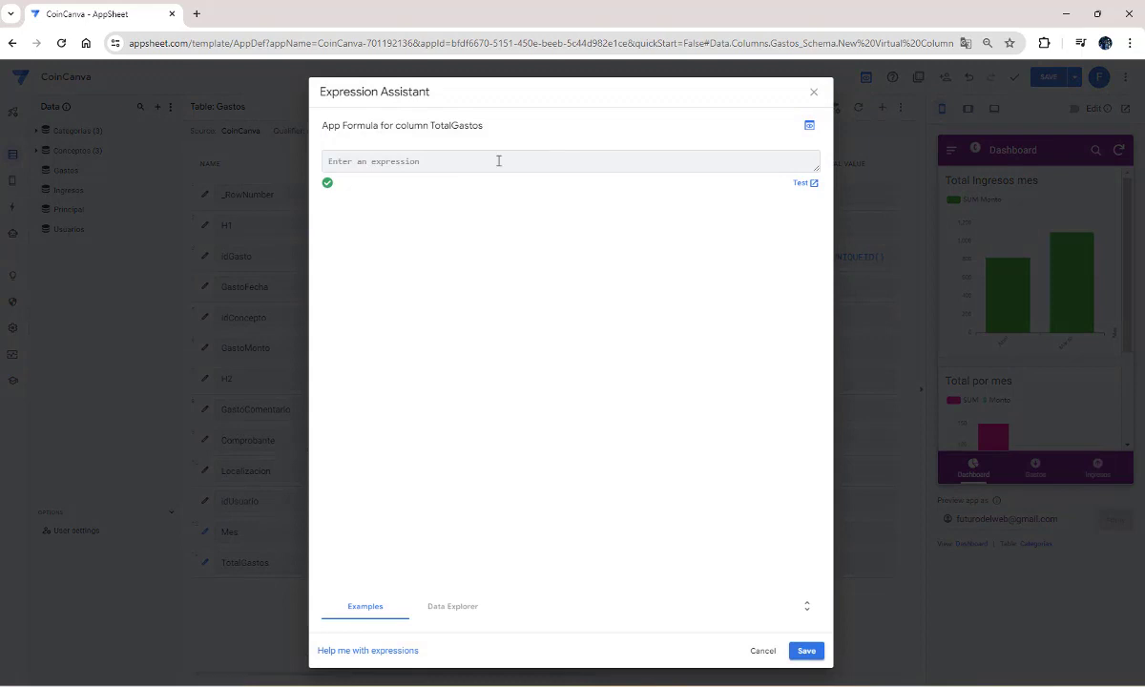
Step: Enter SUM(SELECT(Gastos[GastoMonto])), picking Gastos and GastoMonto from autocomplete
{"action": "type", "text": "sum"}
{"action": "type", "text": "("}
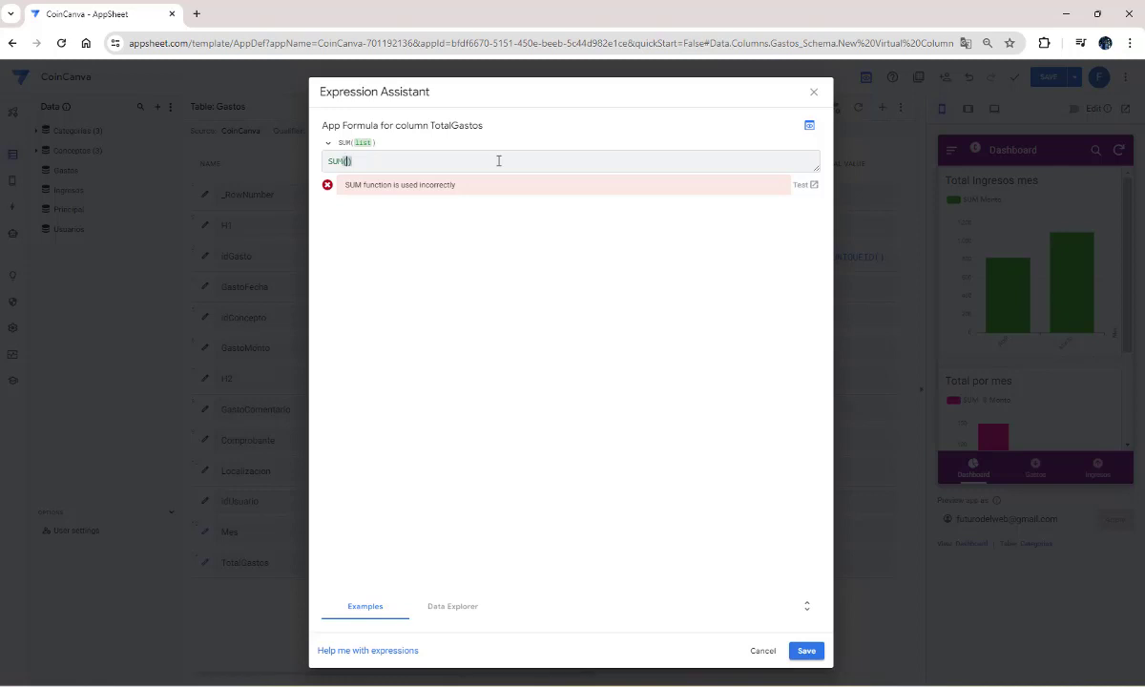
{"action": "type", "text": "SELEC"}
{"action": "type", "text": "T("}
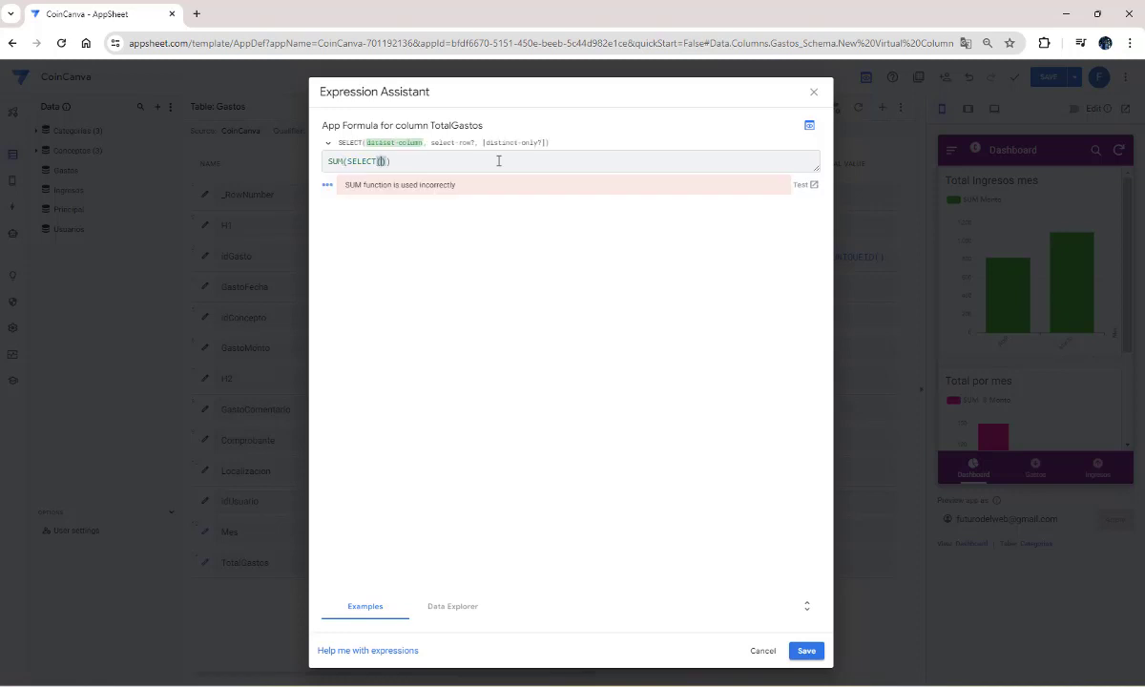
{"action": "type", "text": "Gas"}
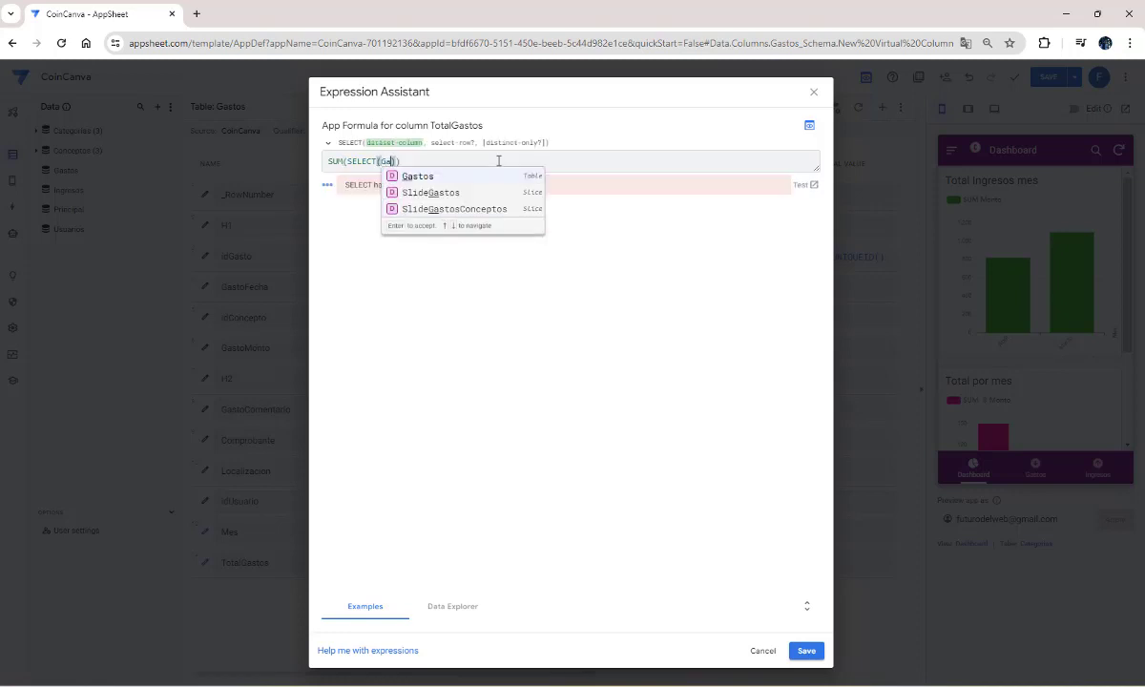
{"action": "left_click", "coordinate": [420, 176]}
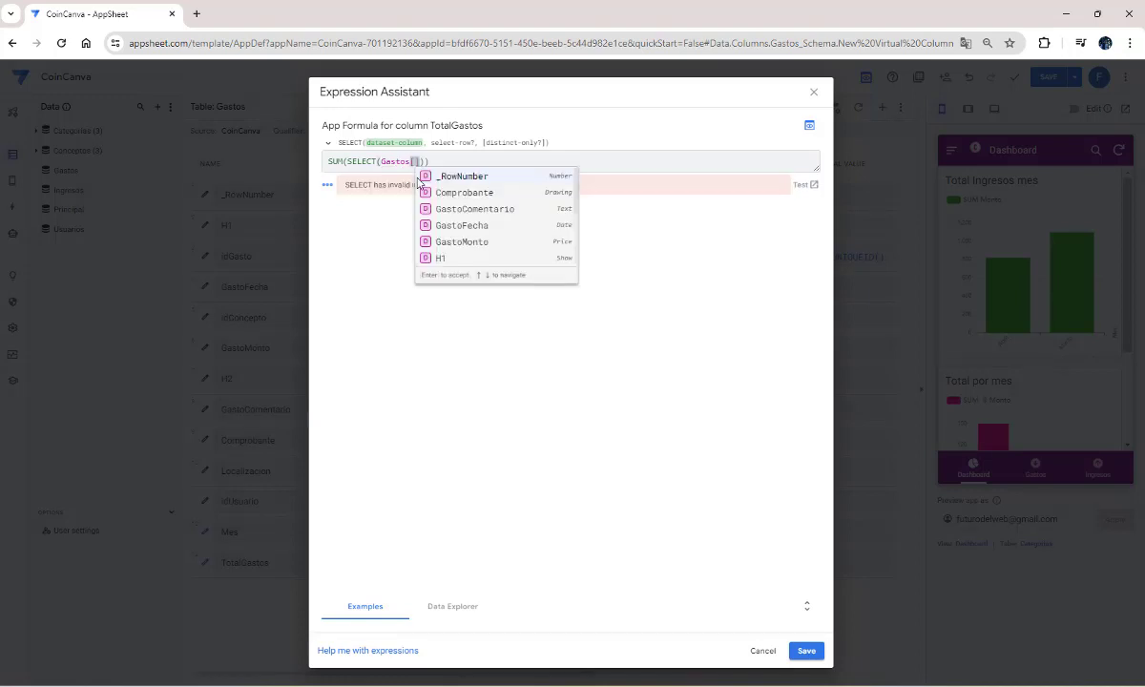
{"action": "left_click", "coordinate": [472, 242]}
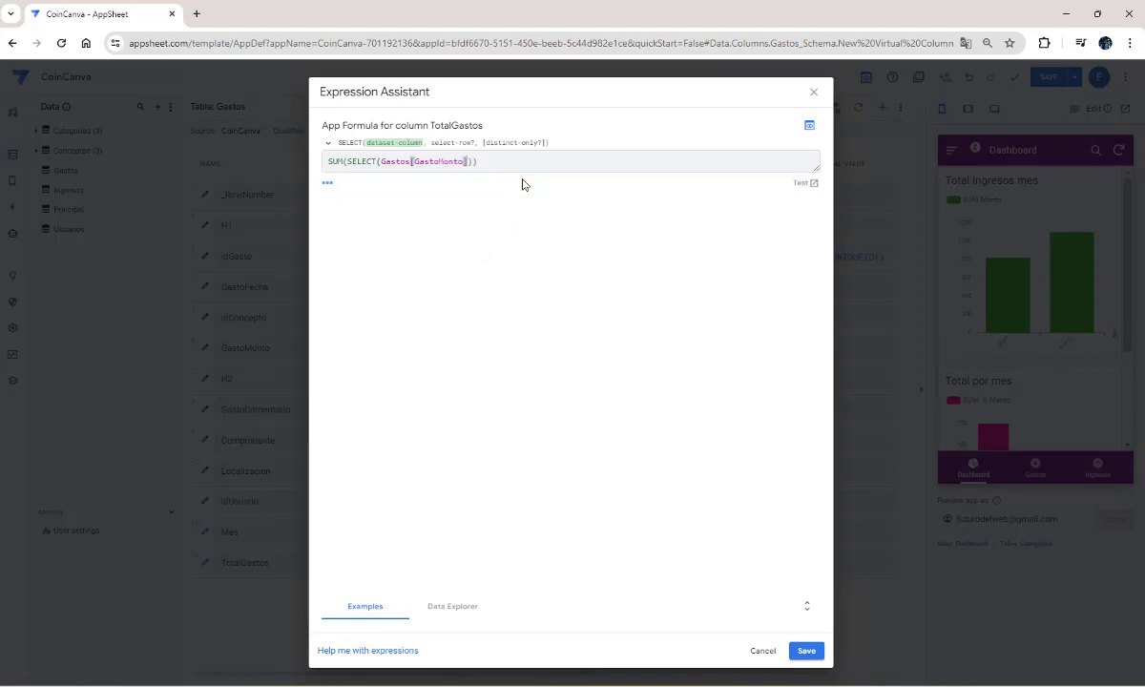
{"action": "key", "text": "Right"}
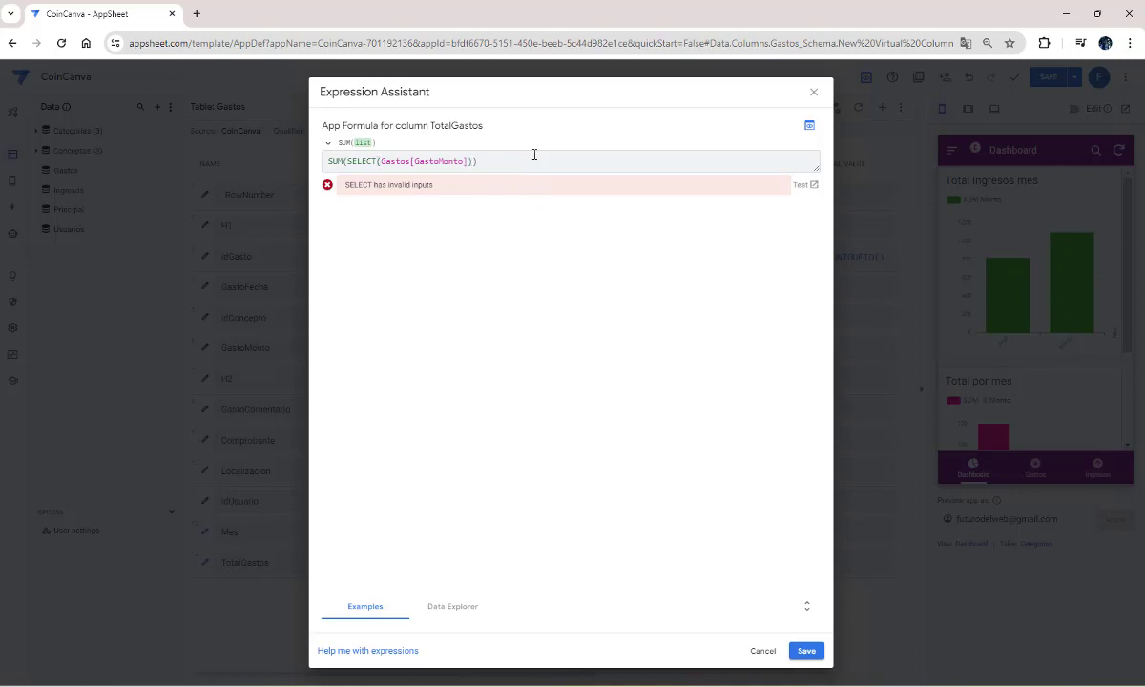
{"action": "left_click", "coordinate": [468, 162]}
{"action": "key", "text": "Left"}
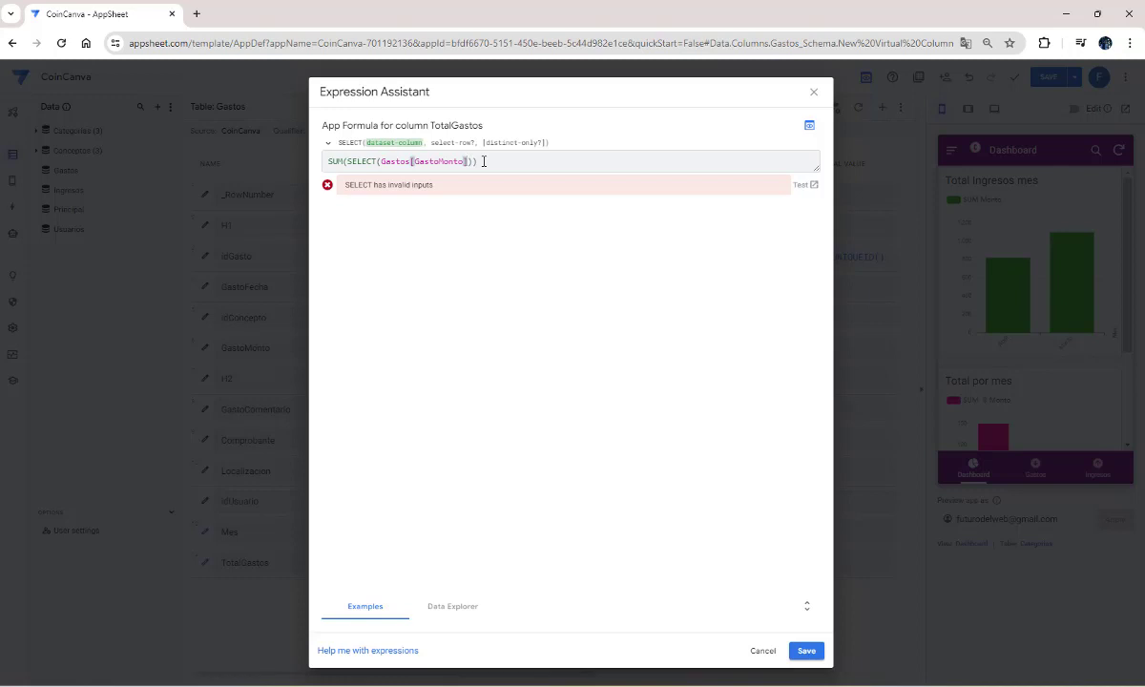
Step: Add the condition AND([idUsuario] = USERMAIL(), ISNOTBLANK(GastoMonto)) inside SELECT
{"action": "key", "text": "Right"}
{"action": "type", "text": ", AND("}
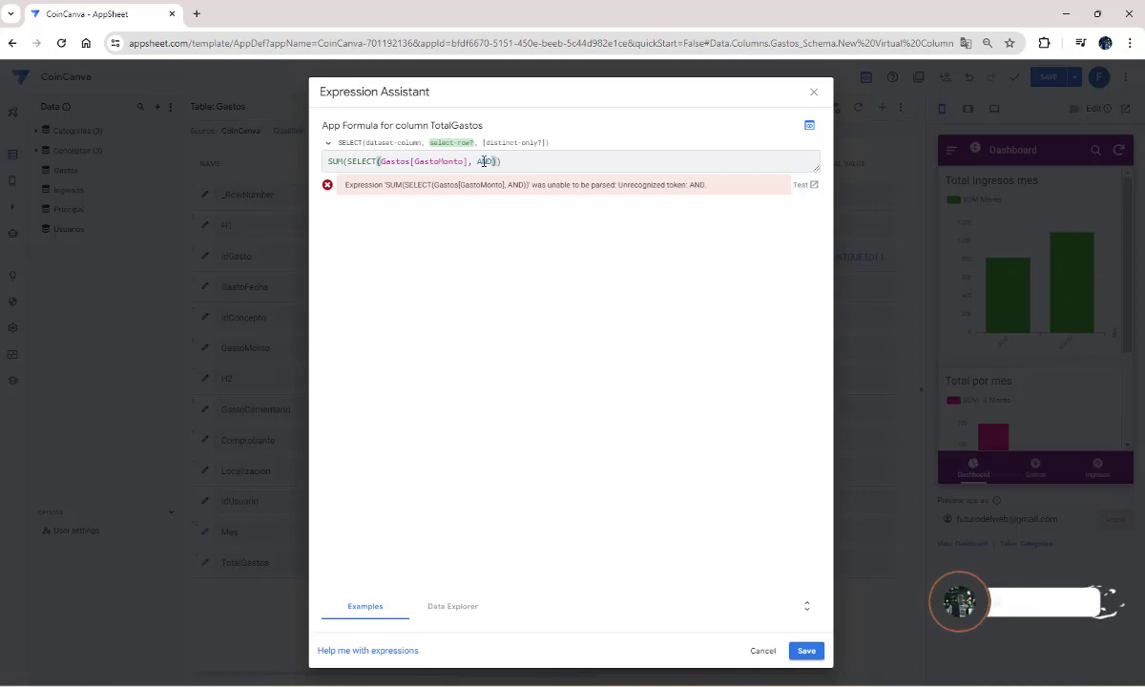
{"action": "type", "text": "("}
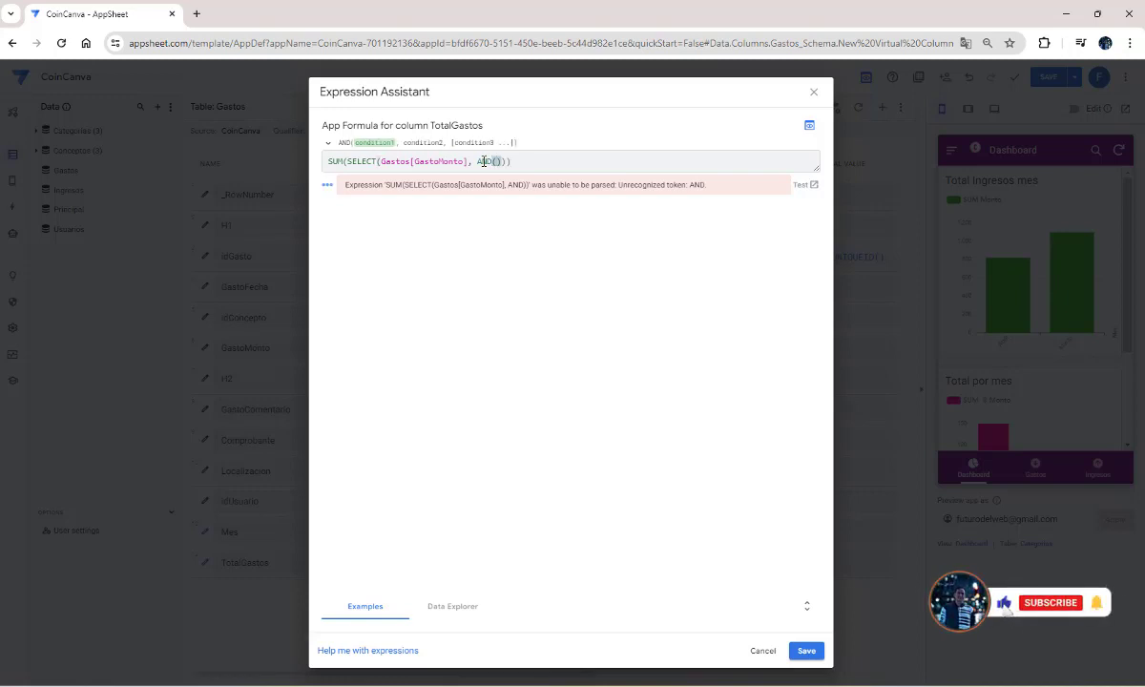
{"action": "type", "text": "["}
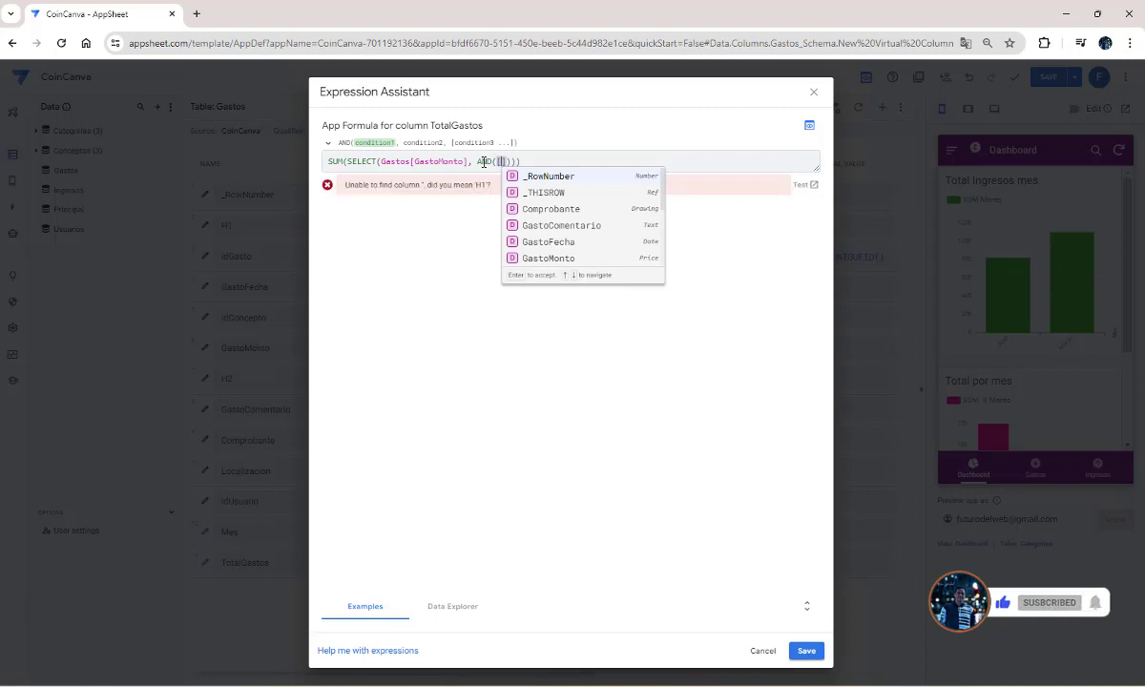
{"action": "type", "text": "id"}
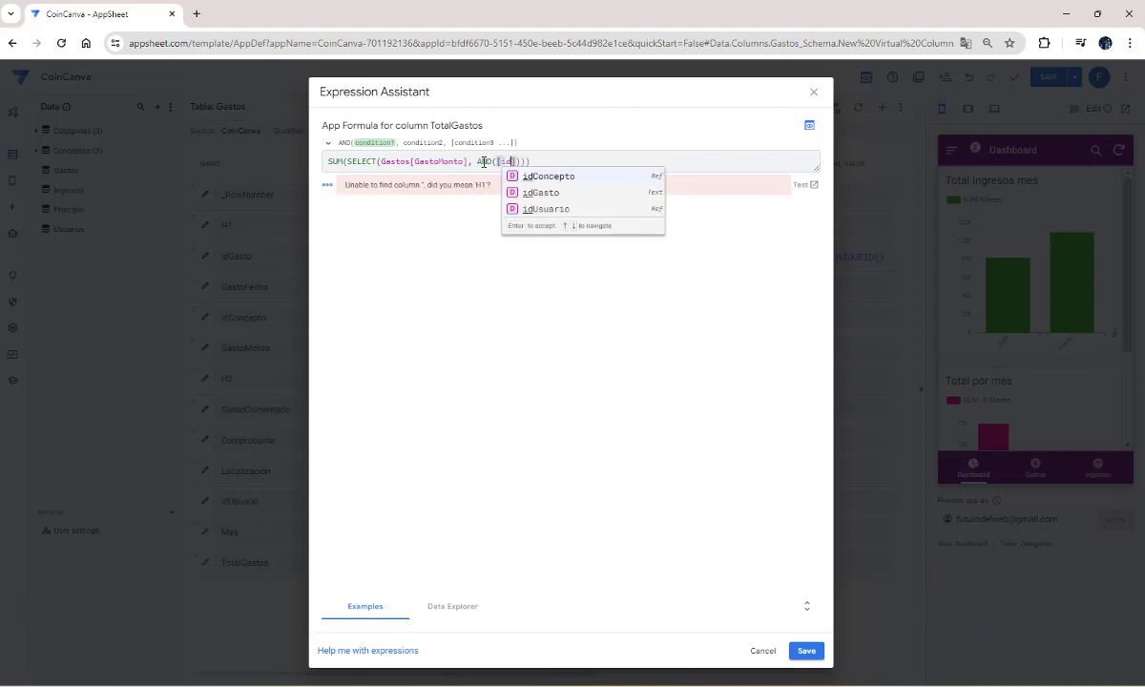
{"action": "left_click", "coordinate": [546, 209]}
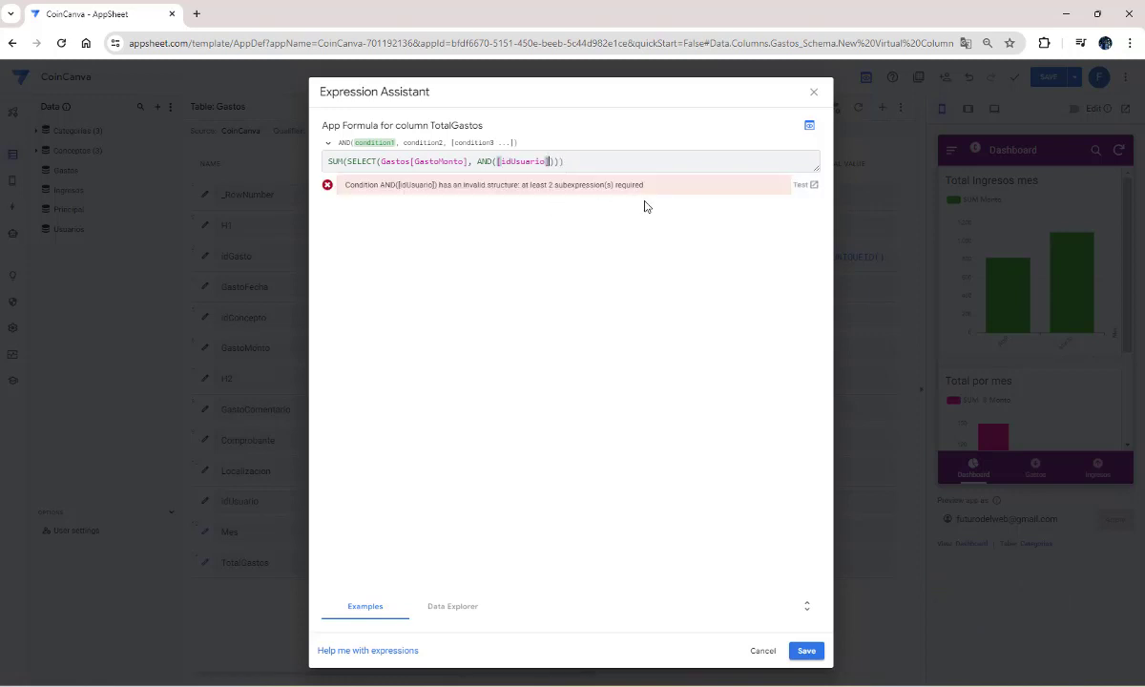
{"action": "type", "text": "="}
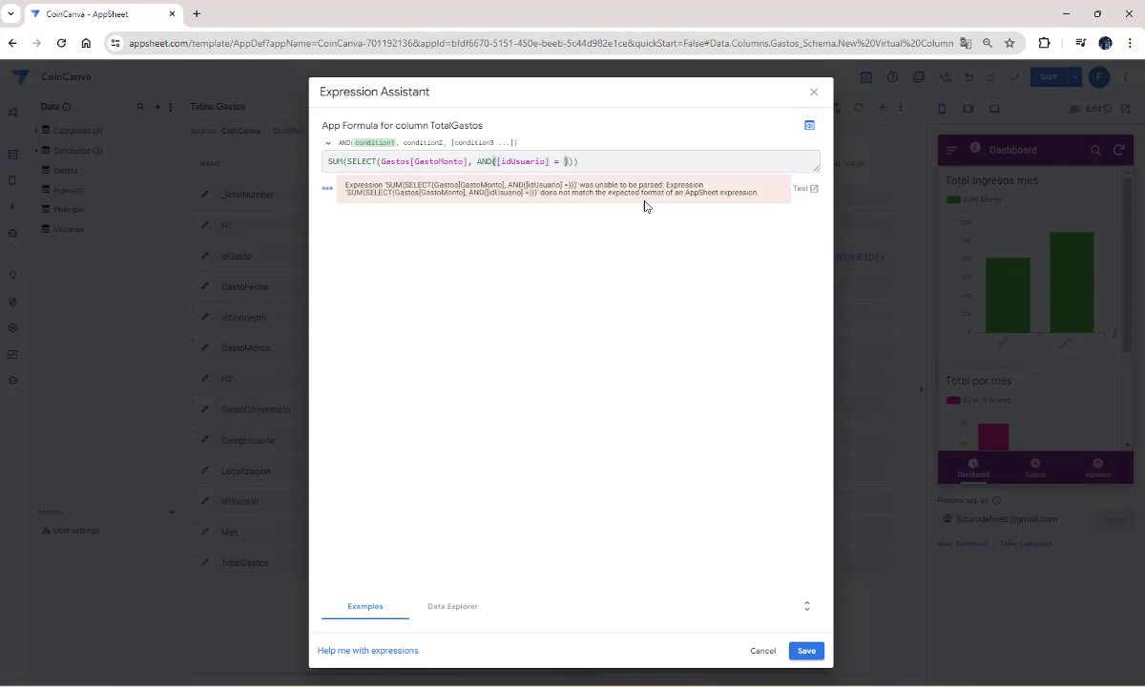
{"action": "type", "text": " USER"}
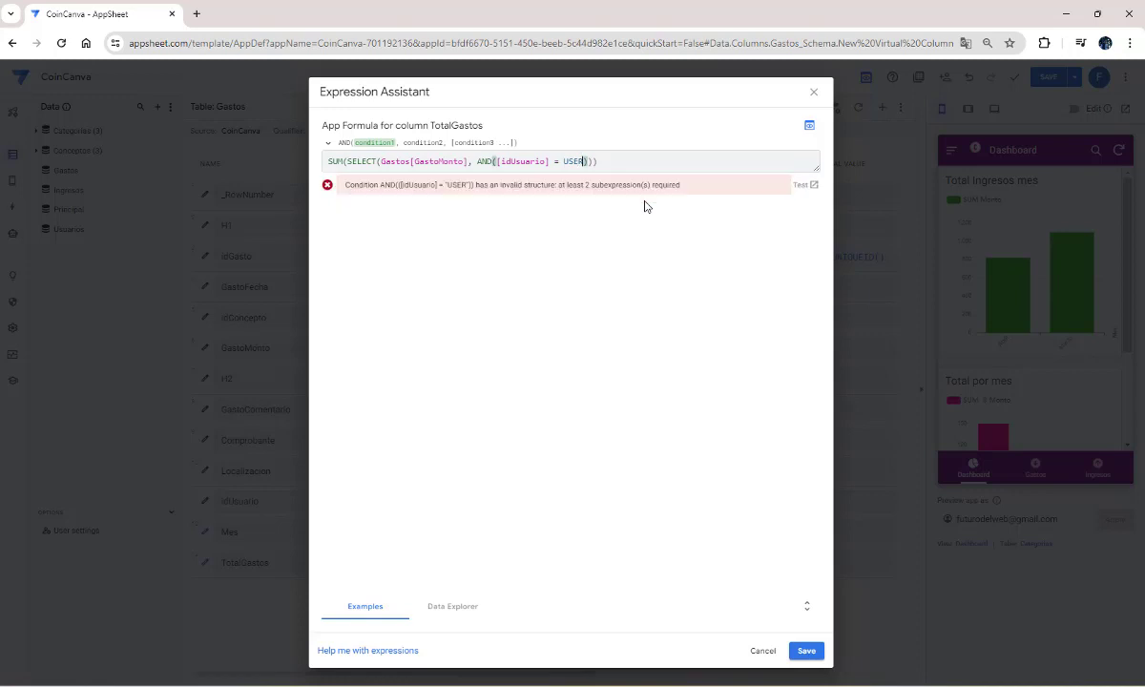
{"action": "type", "text": "MAIL"}
{"action": "type", "text": "("}
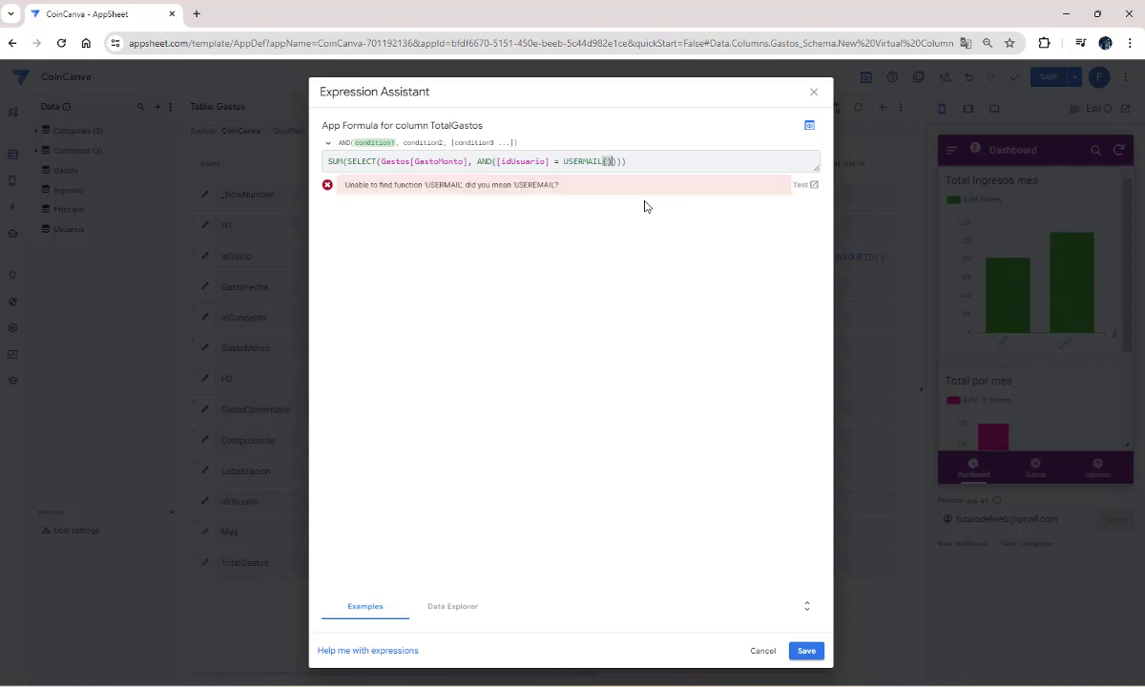
{"action": "type", "text": "), "}
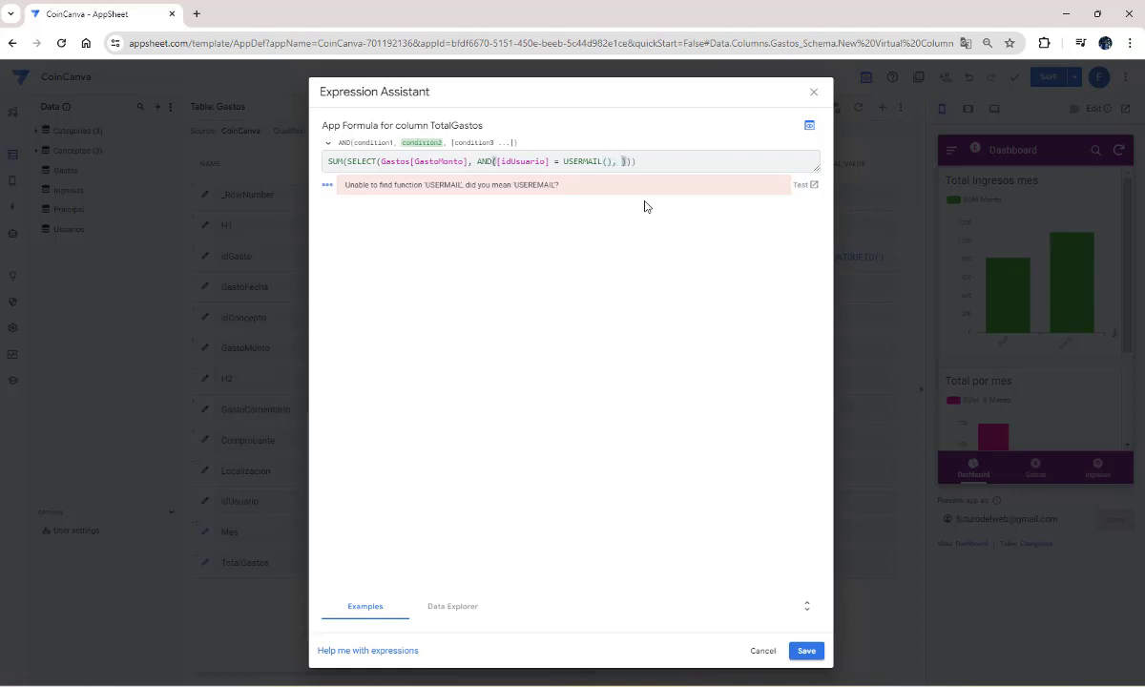
{"action": "type", "text": "IS"}
{"action": "type", "text": "NO"}
{"action": "type", "text": "TBL"}
{"action": "type", "text": "AN"}
{"action": "type", "text": "K"}
{"action": "type", "text": "("}
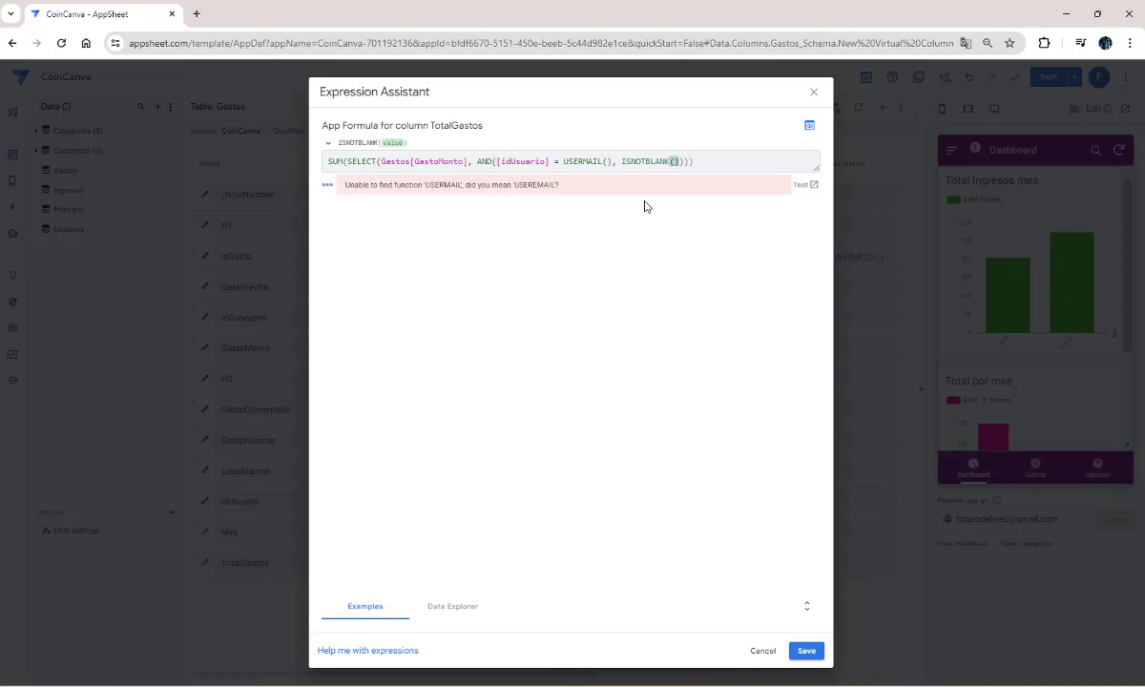
{"action": "type", "text": "Gas"}
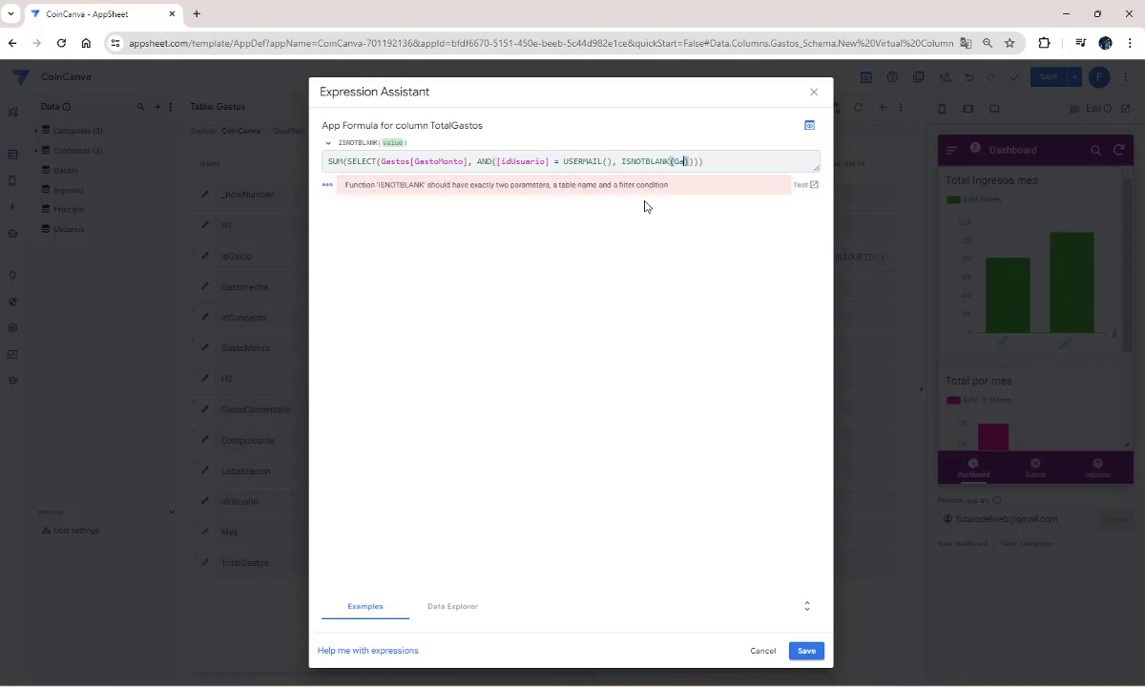
{"action": "type", "text": "to"}
{"action": "type", "text": "Monto"}
Step: Correct USERMAIL() to USEREMAIL() so the TotalGastos formula validates without errors
{"action": "left_click", "coordinate": [763, 161]}
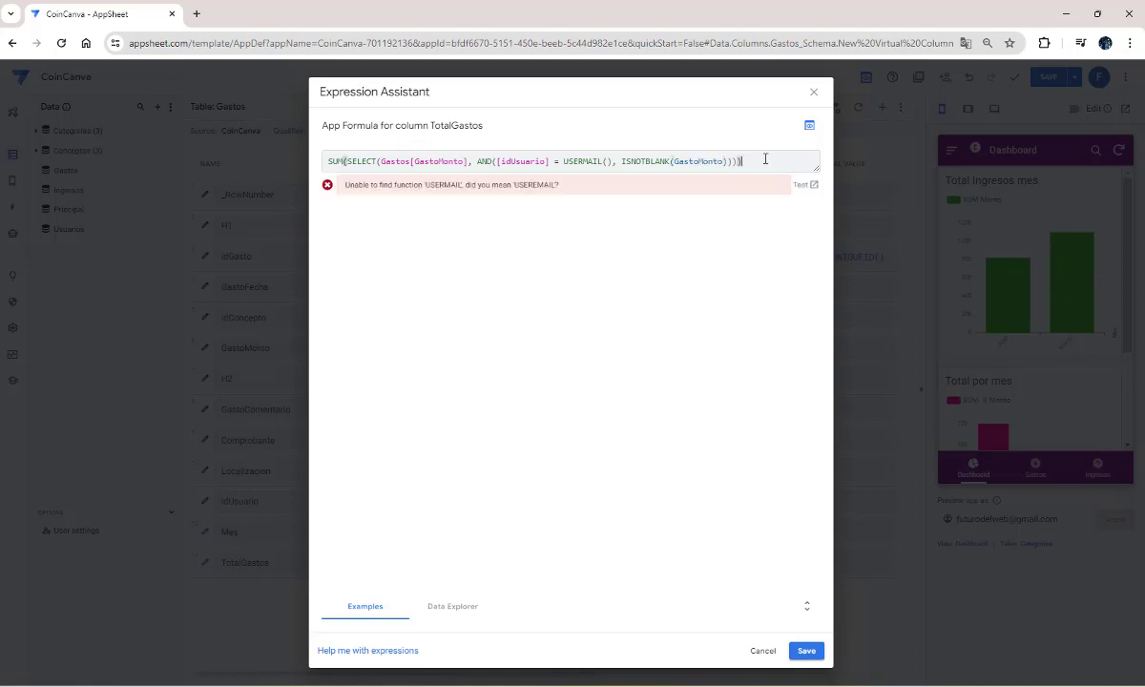
{"action": "left_click_drag", "start_coordinate": [816, 170], "coordinate": [813, 260]}
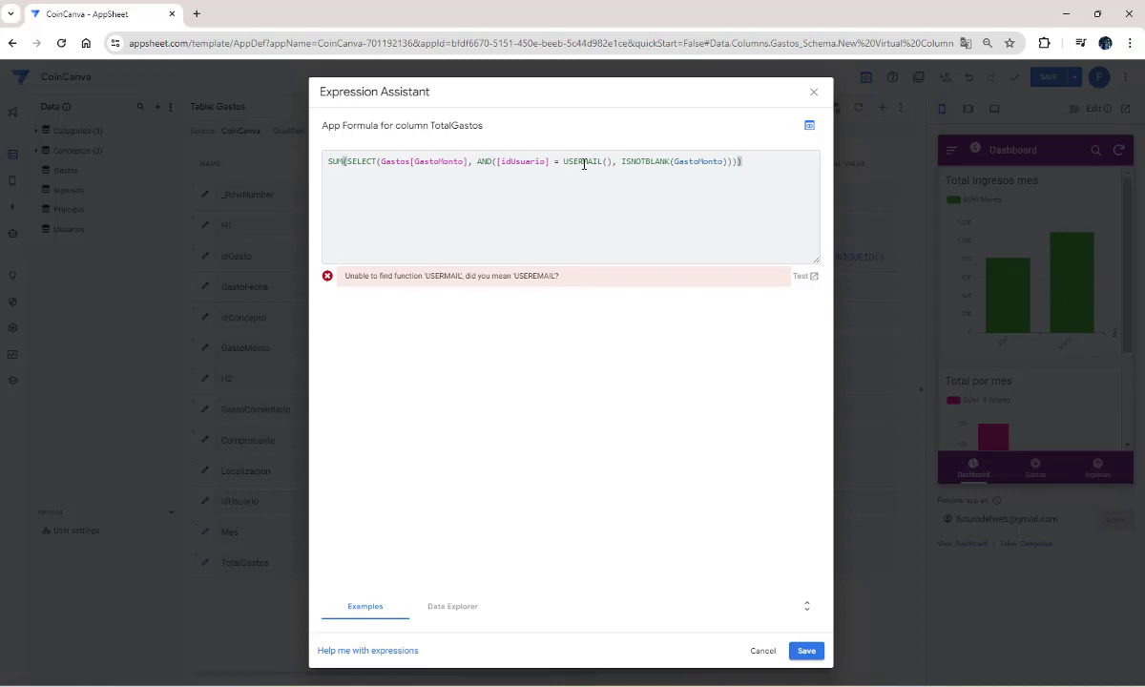
{"action": "left_click", "coordinate": [581, 161]}
{"action": "type", "text": "E"}
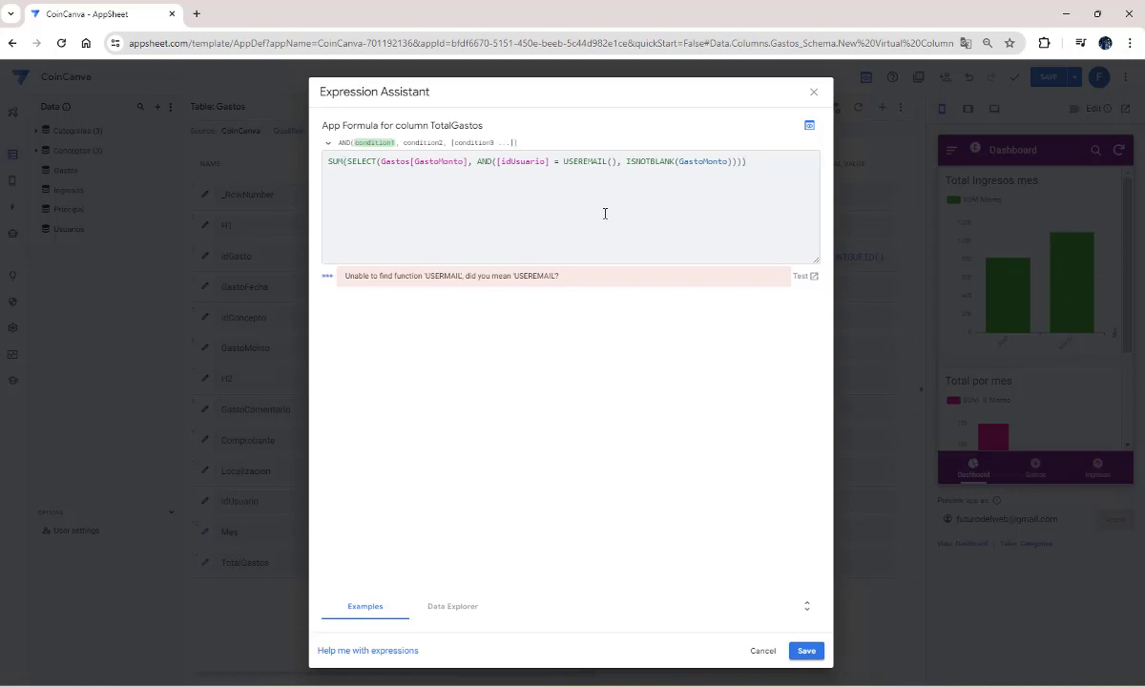
{"action": "left_click", "coordinate": [604, 210]}
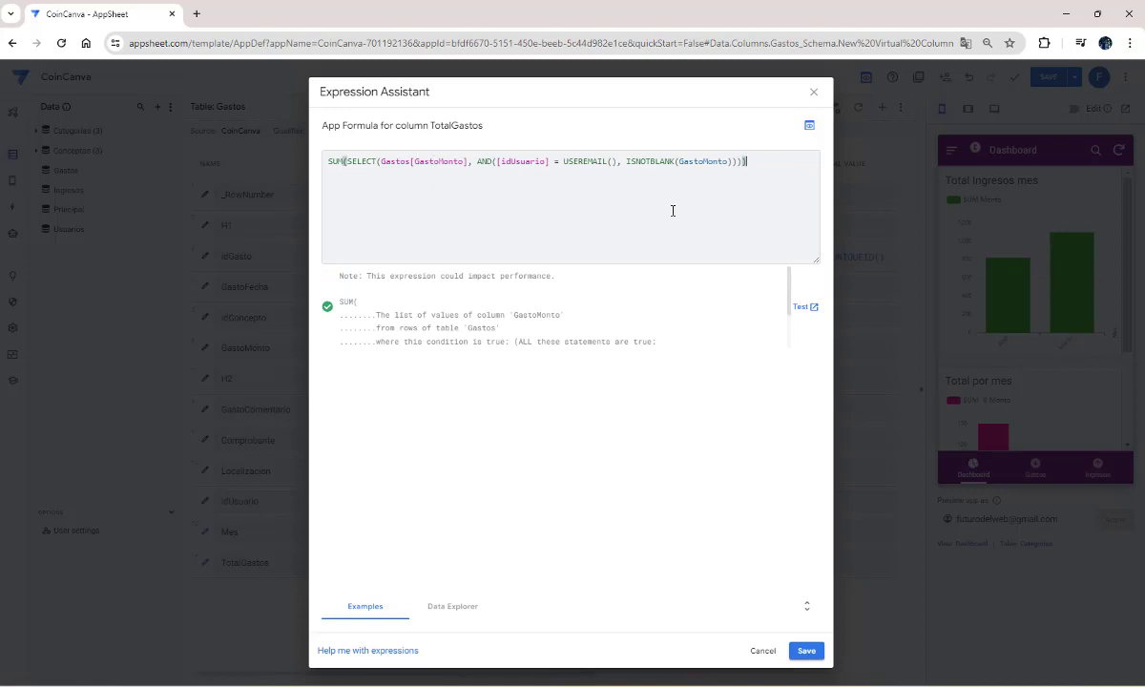
Step: Save the TotalGastos formula and finish the column as a Price virtual column
{"action": "left_click", "coordinate": [805, 651]}
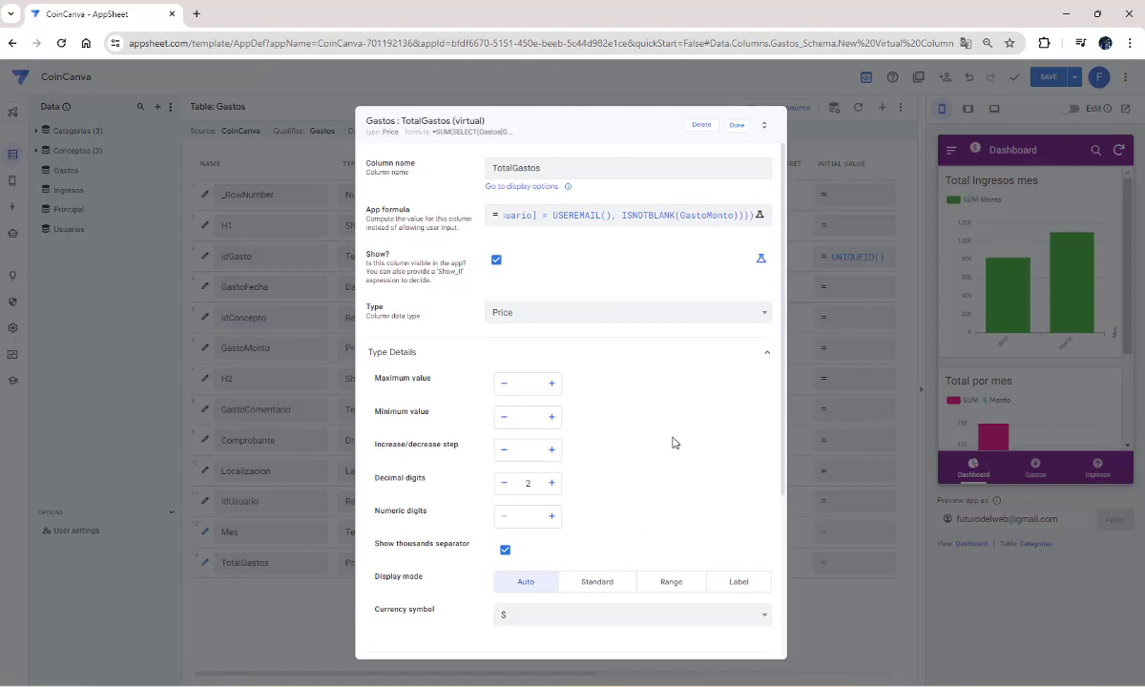
{"action": "scroll", "coordinate": [672, 442], "scroll_direction": "down", "scroll_amount": 2}
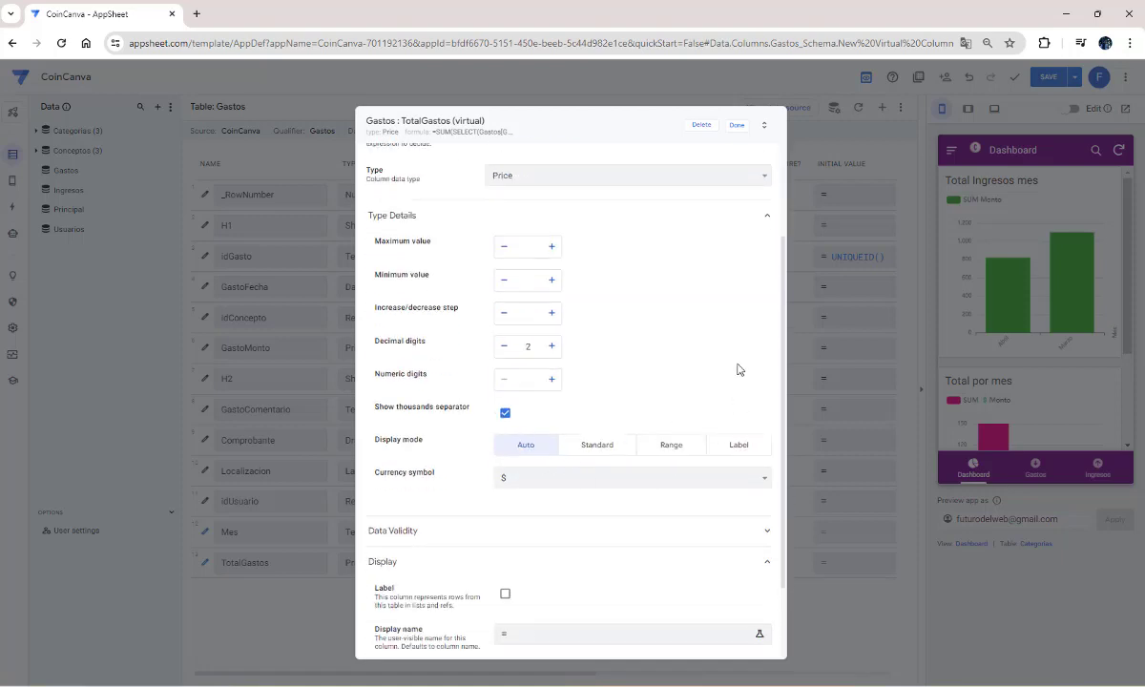
{"action": "left_click", "coordinate": [737, 125]}
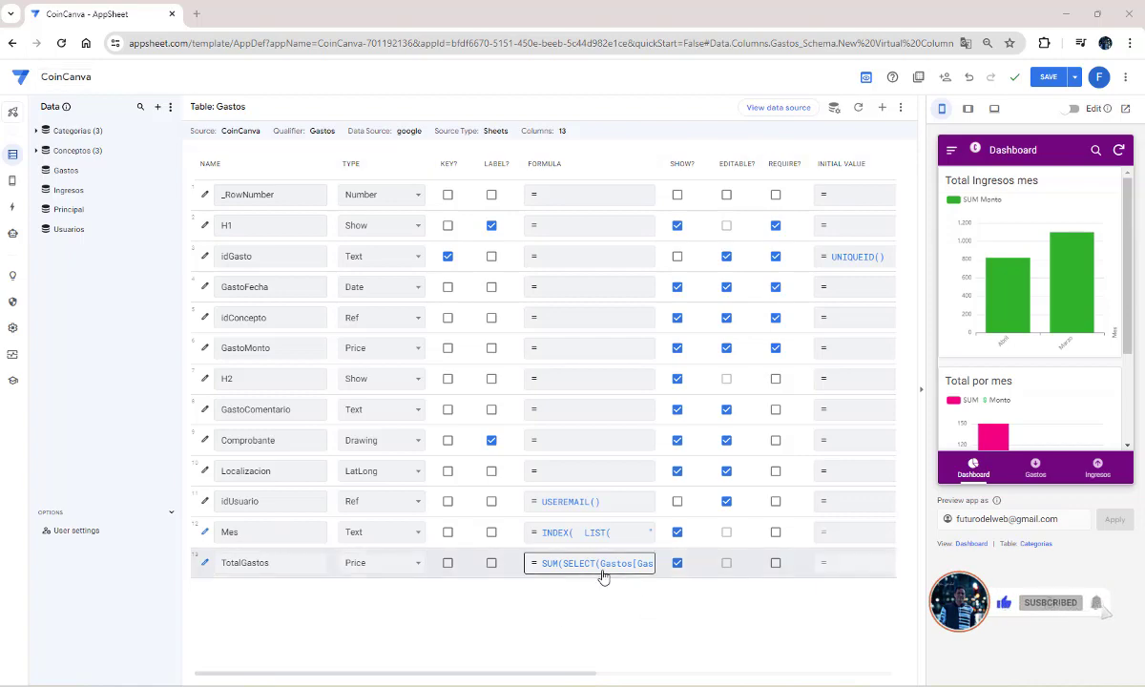
Step: Copy the entire TotalGastos formula, cancel the editor, and show the Ingresos table's columns
{"action": "left_click", "coordinate": [603, 565]}
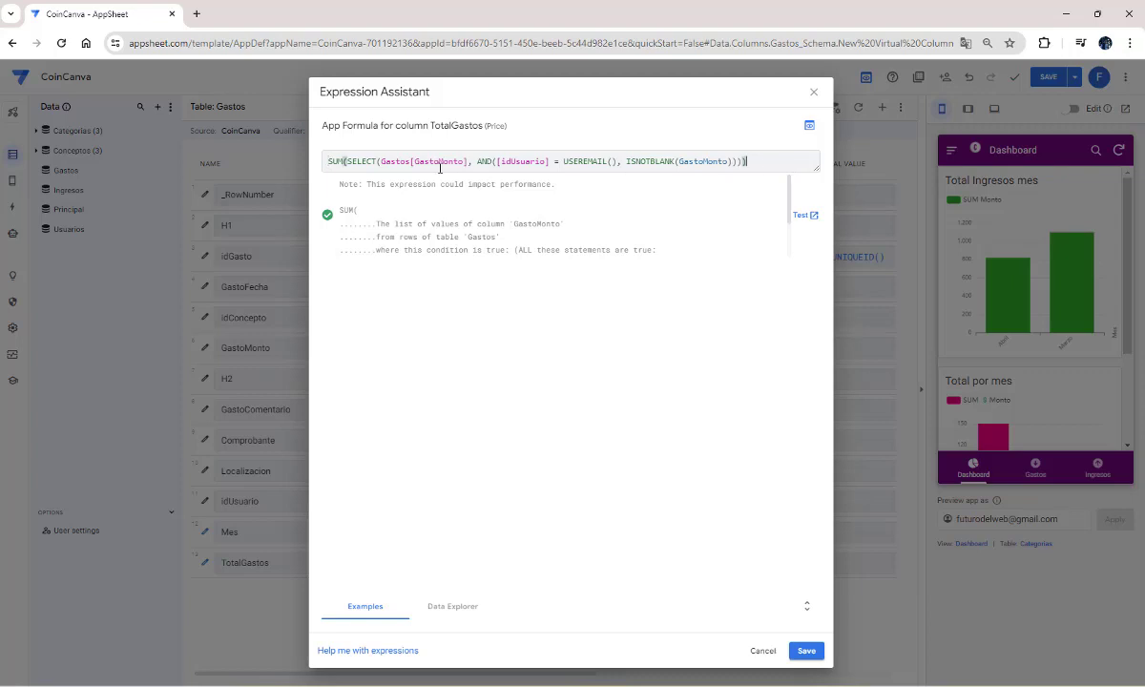
{"action": "key", "text": "ctrl+a"}
{"action": "key", "text": "ctrl+c"}
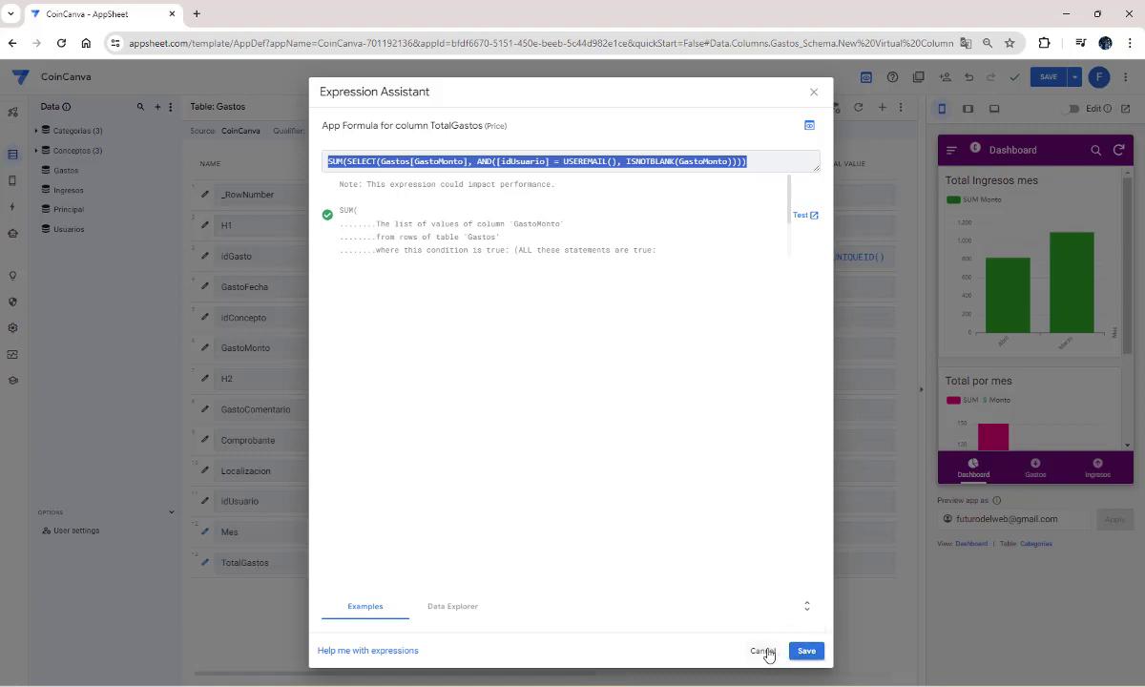
{"action": "left_click", "coordinate": [765, 651]}
{"action": "left_click", "coordinate": [73, 196]}
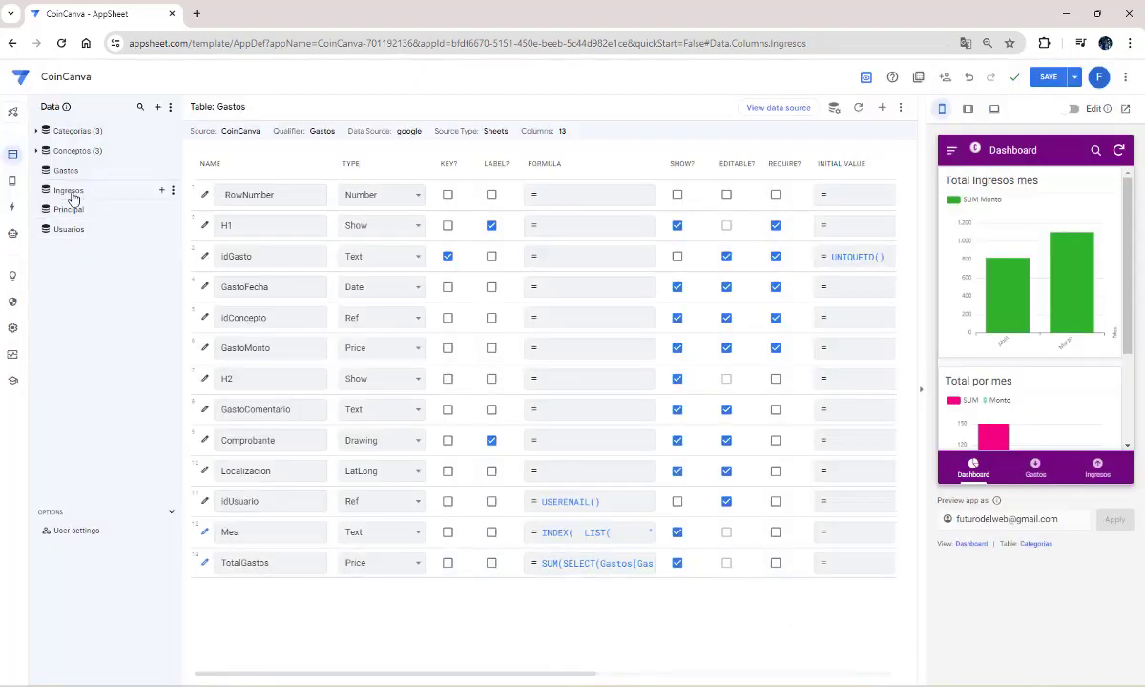
Step: Add a TotalIngresos virtual column to Ingresos and paste the copied TotalGastos formula
{"action": "left_click", "coordinate": [882, 107]}
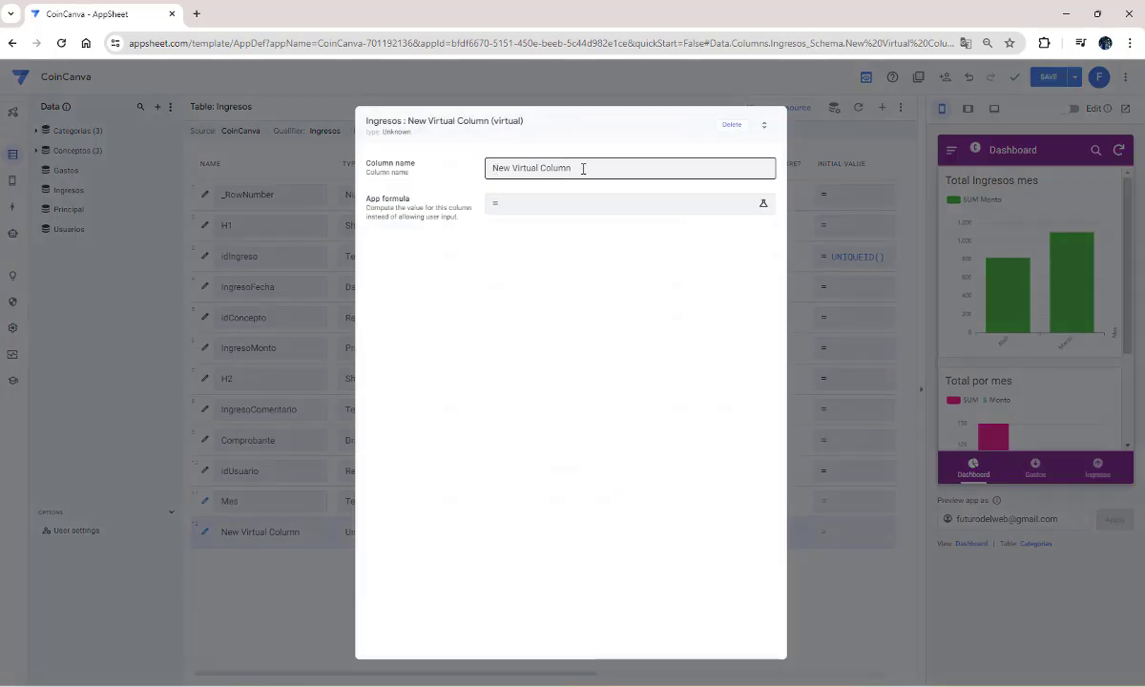
{"action": "left_click_drag", "start_coordinate": [583, 168], "coordinate": [402, 174]}
{"action": "type", "text": "Tota"}
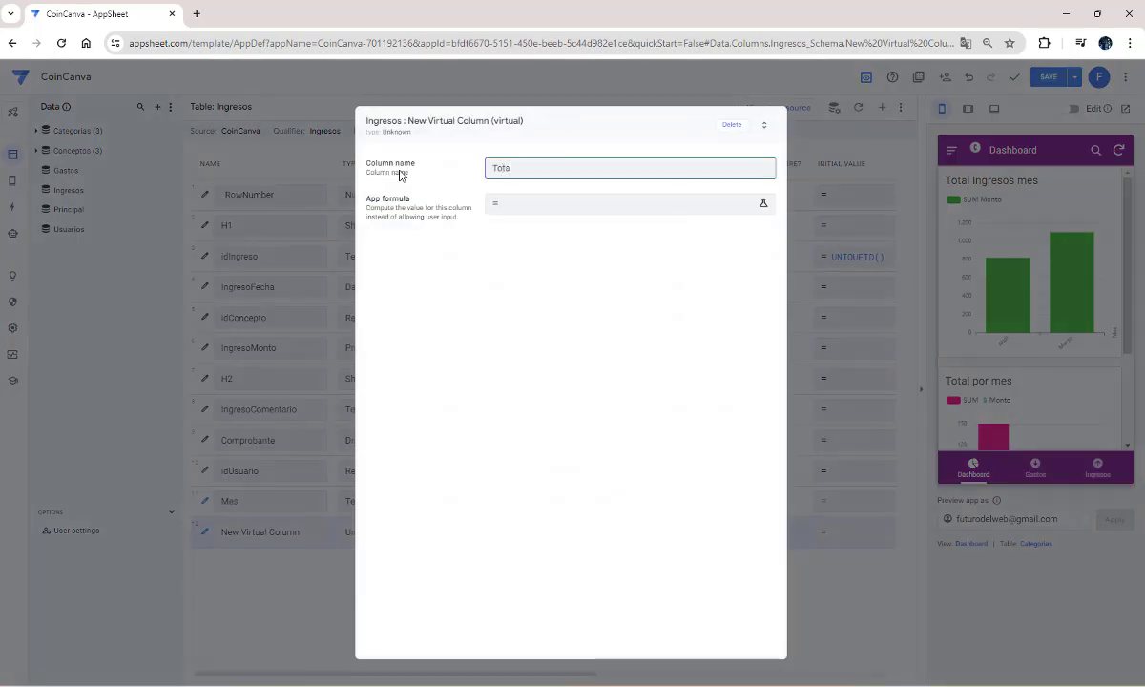
{"action": "type", "text": "Ingr"}
{"action": "key", "text": "Delete"}
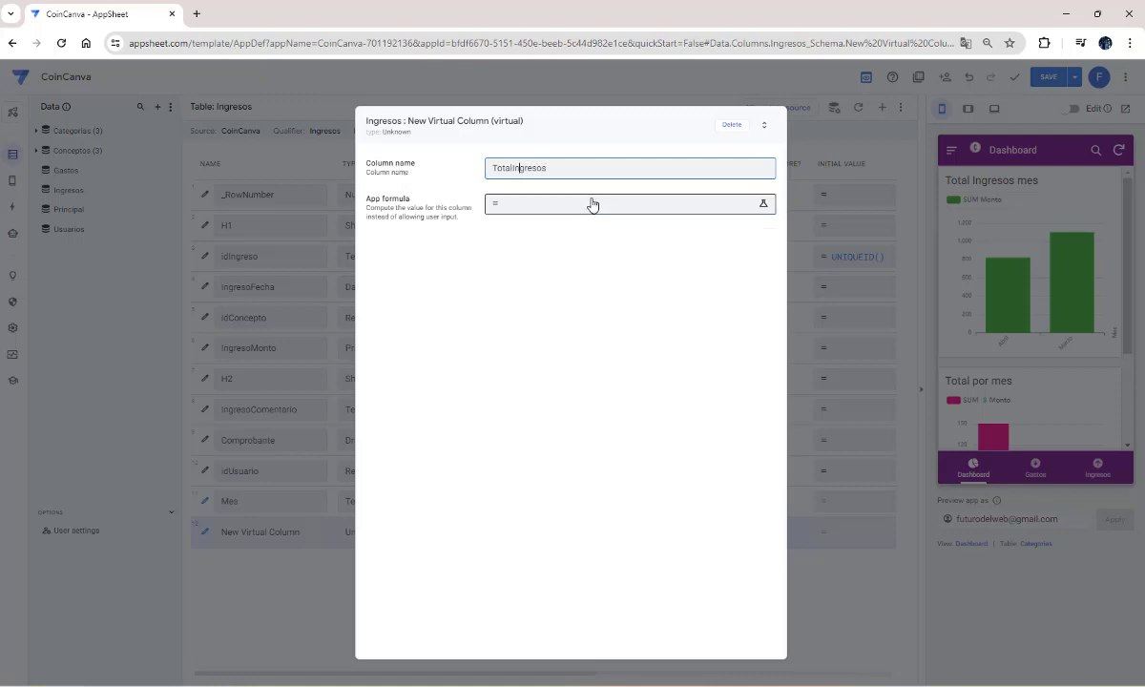
{"action": "left_click", "coordinate": [516, 205]}
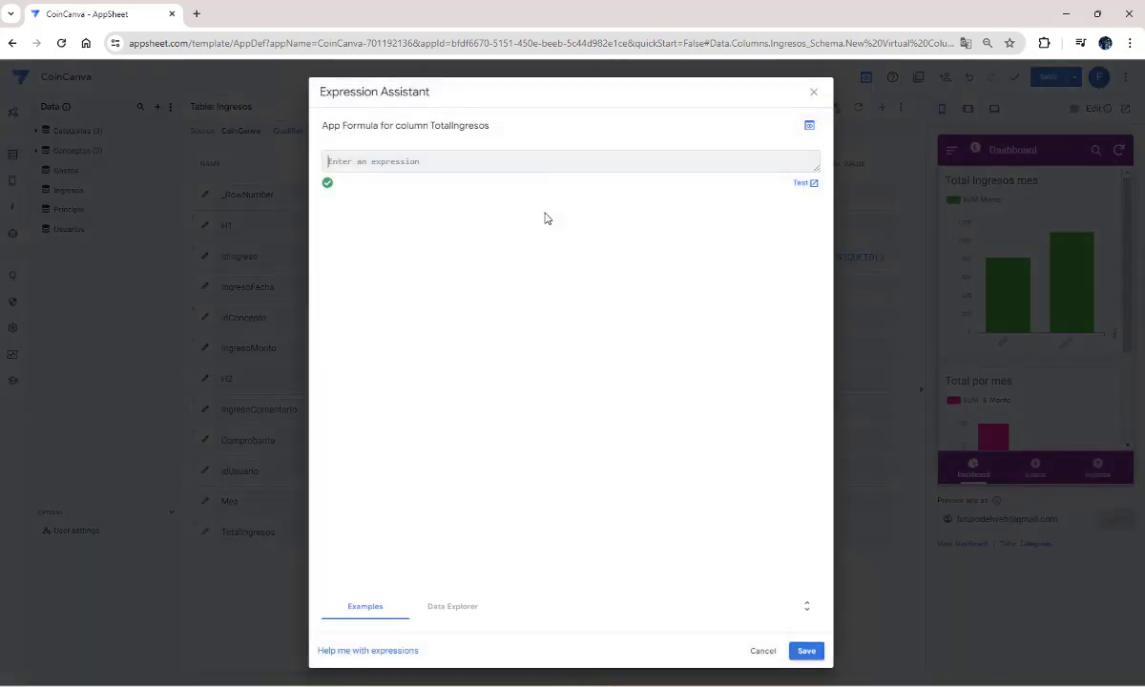
{"action": "key", "text": "ctrl+v"}
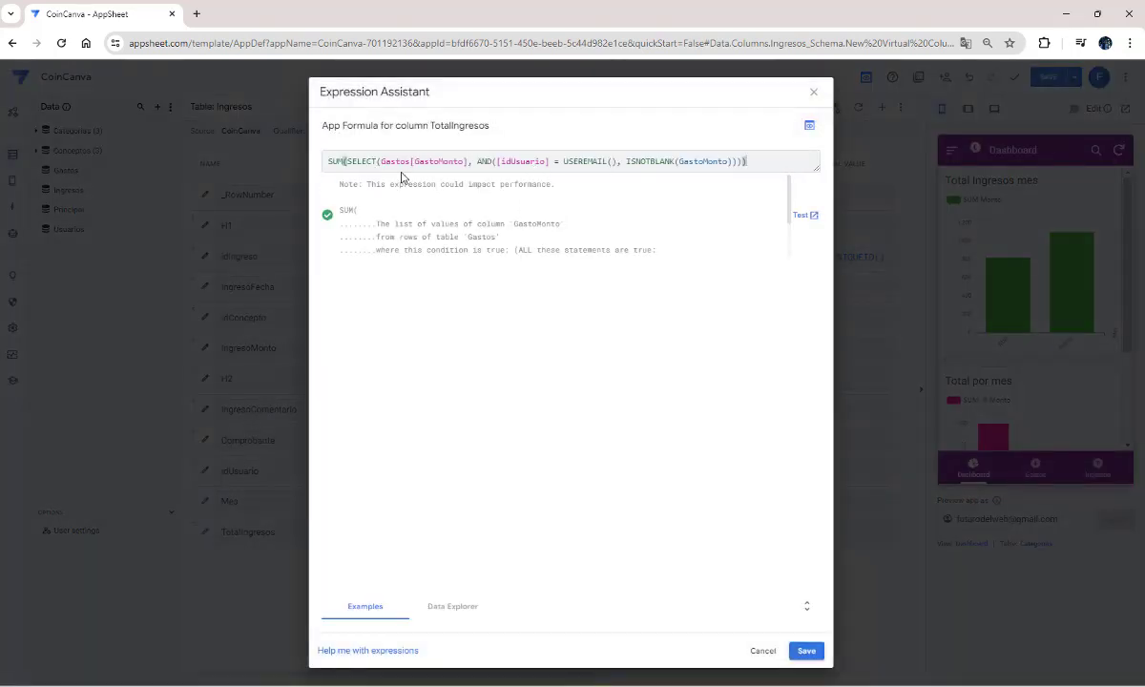
Step: Replace Gastos with Ingresos and GastoMonto with IngresoMonto in the pasted formula
{"action": "double_click", "coordinate": [405, 162]}
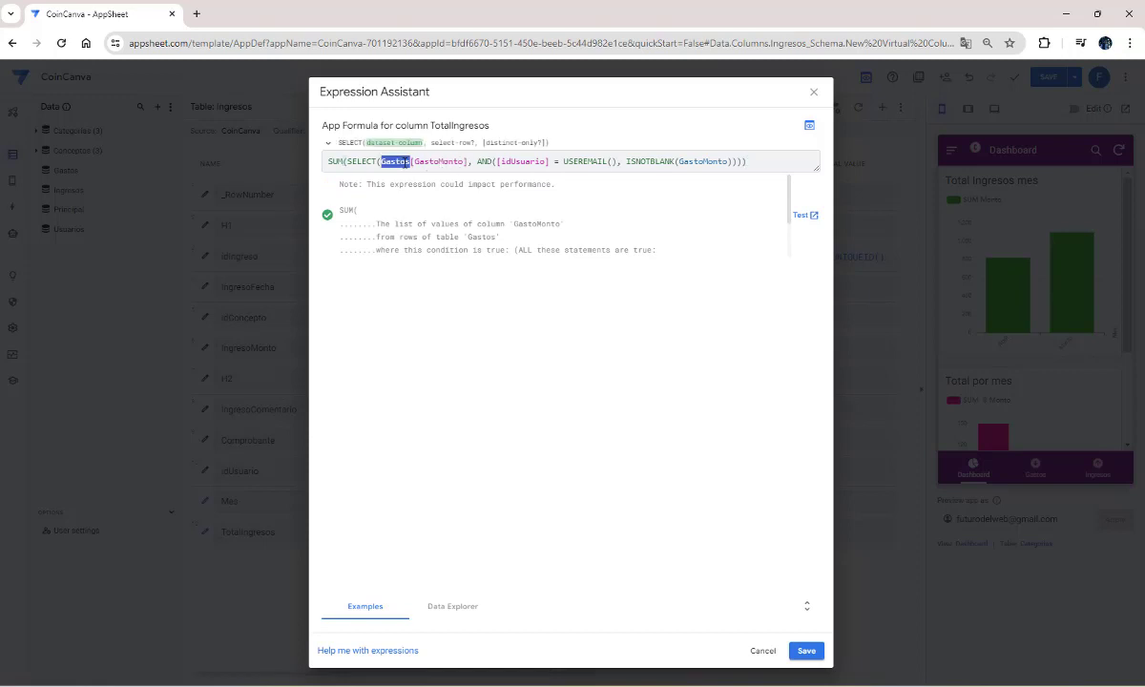
{"action": "type", "text": "In"}
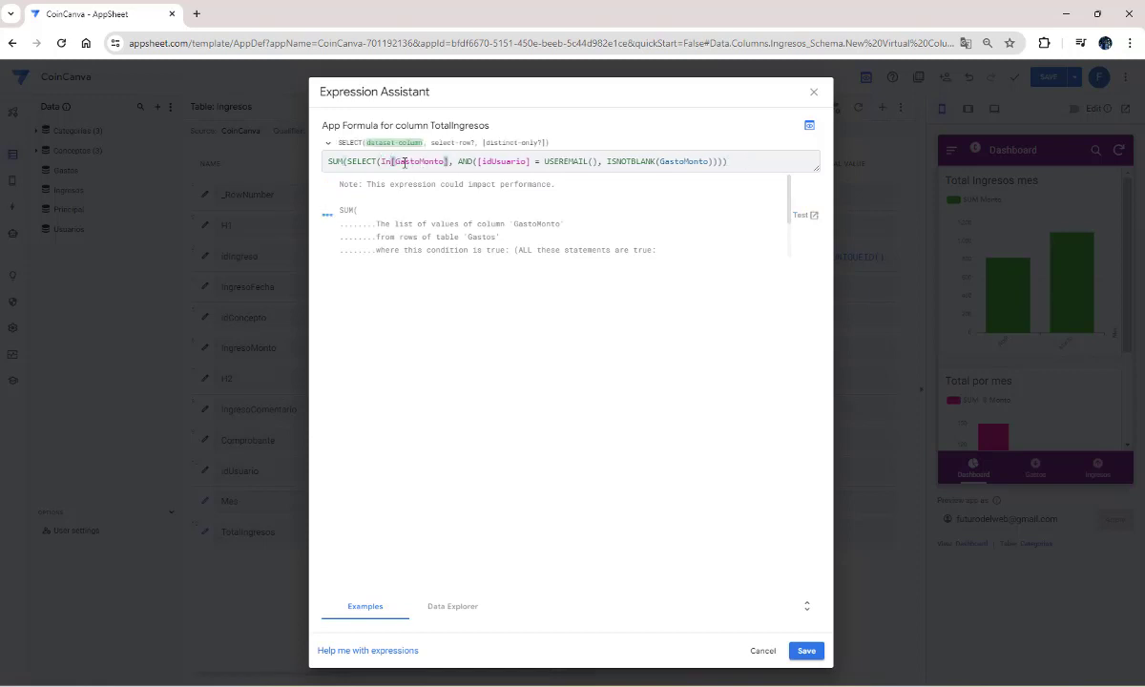
{"action": "type", "text": "gresos"}
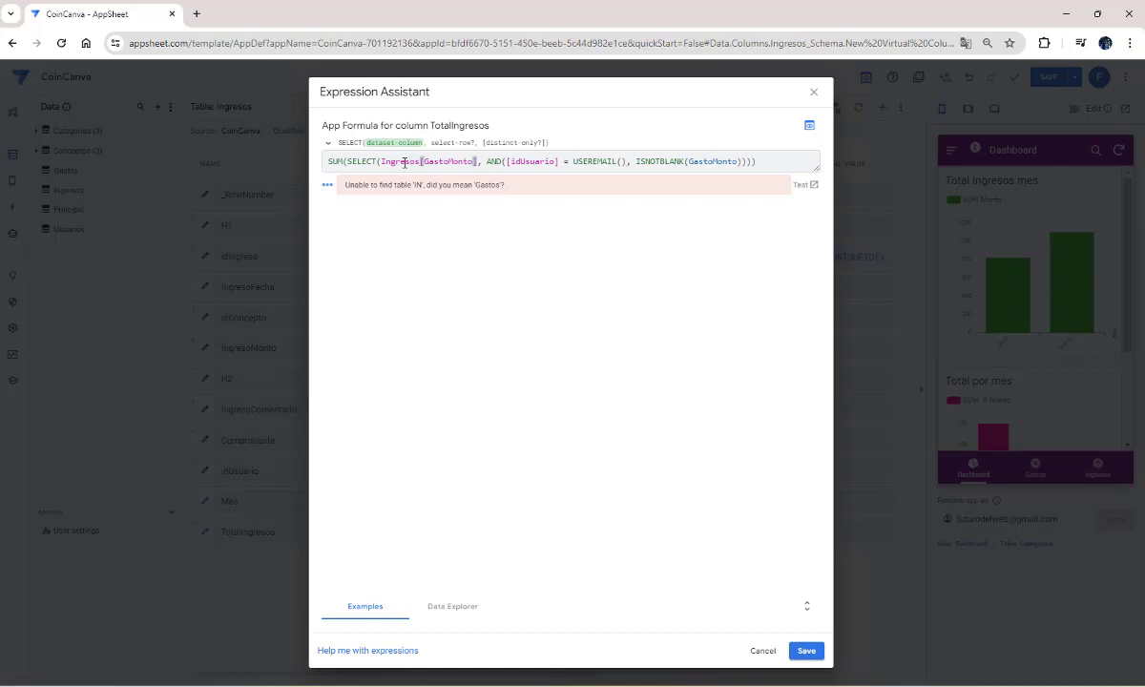
{"action": "double_click", "coordinate": [440, 163]}
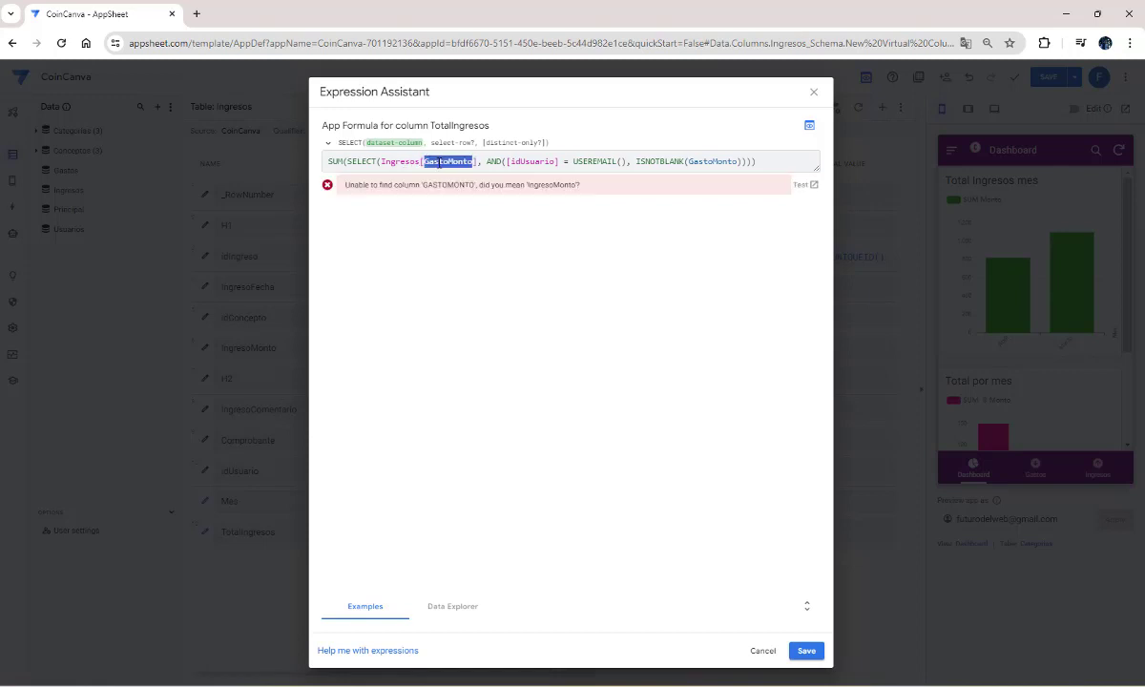
{"action": "key", "text": "BackSpace"}
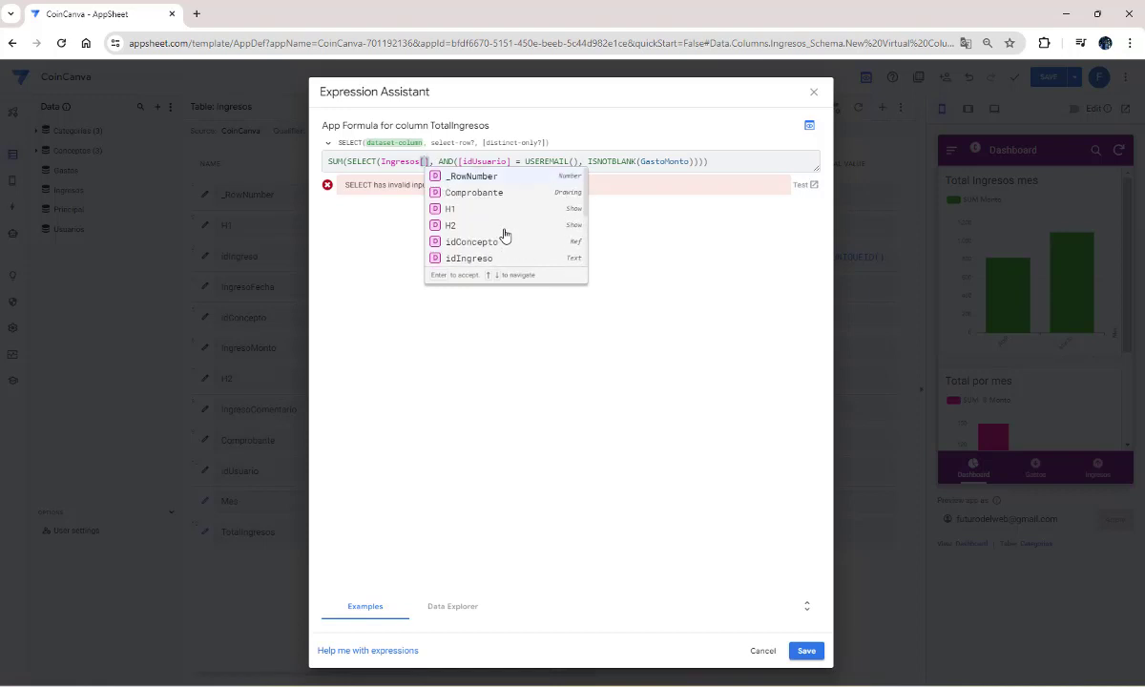
{"action": "scroll", "coordinate": [505, 234], "scroll_direction": "down", "scroll_amount": 2}
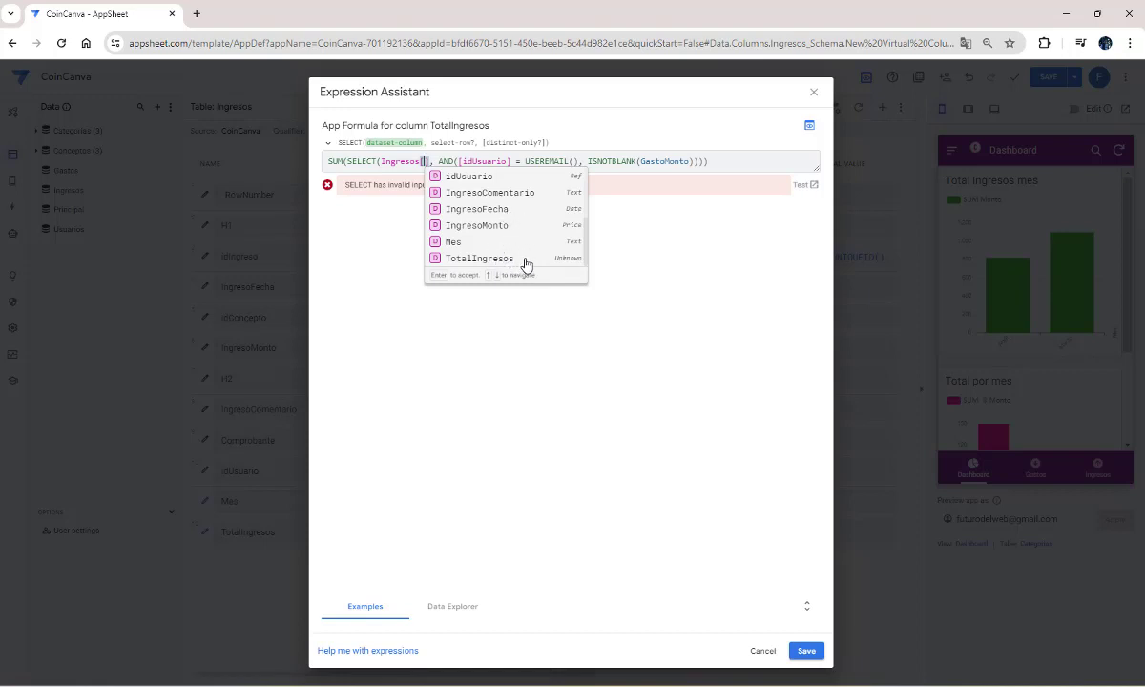
{"action": "scroll", "coordinate": [524, 223], "scroll_direction": "up", "scroll_amount": 3}
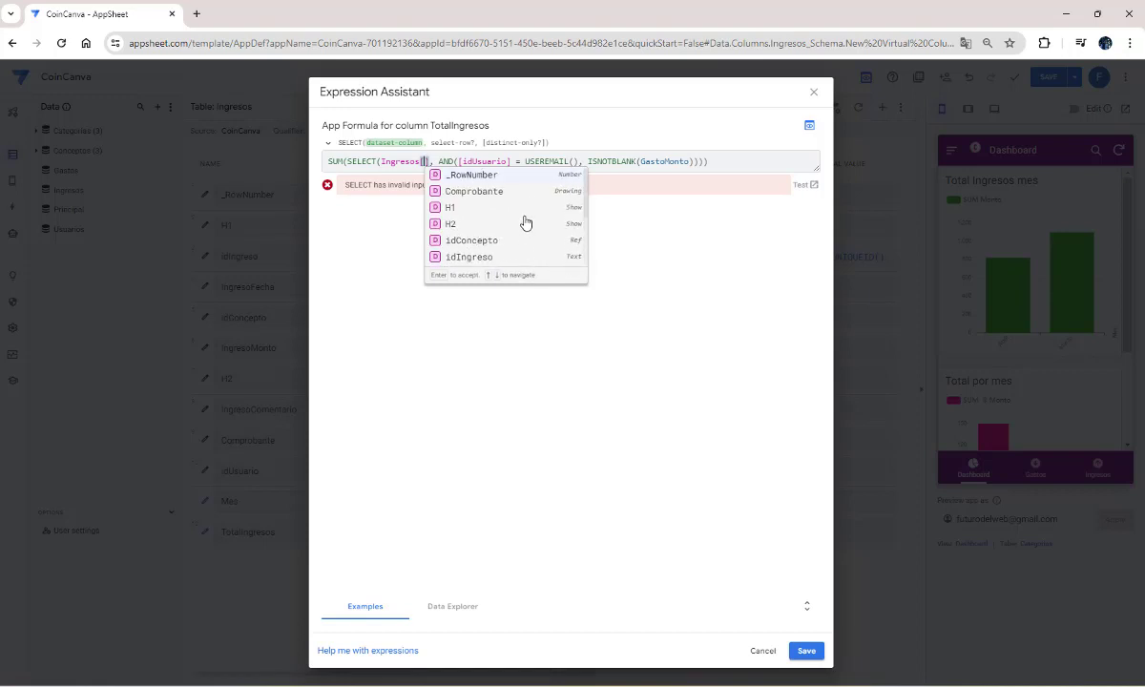
{"action": "scroll", "coordinate": [480, 221], "scroll_direction": "down", "scroll_amount": 2}
{"action": "scroll", "coordinate": [478, 217], "scroll_direction": "down", "scroll_amount": 2}
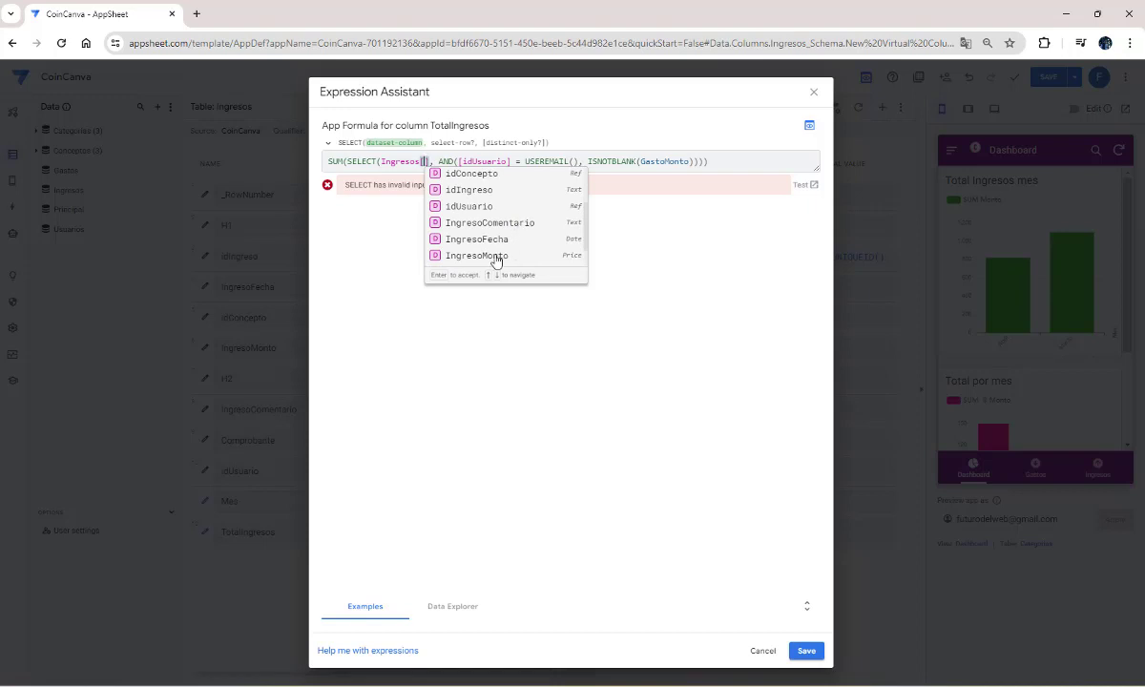
{"action": "left_click", "coordinate": [488, 256]}
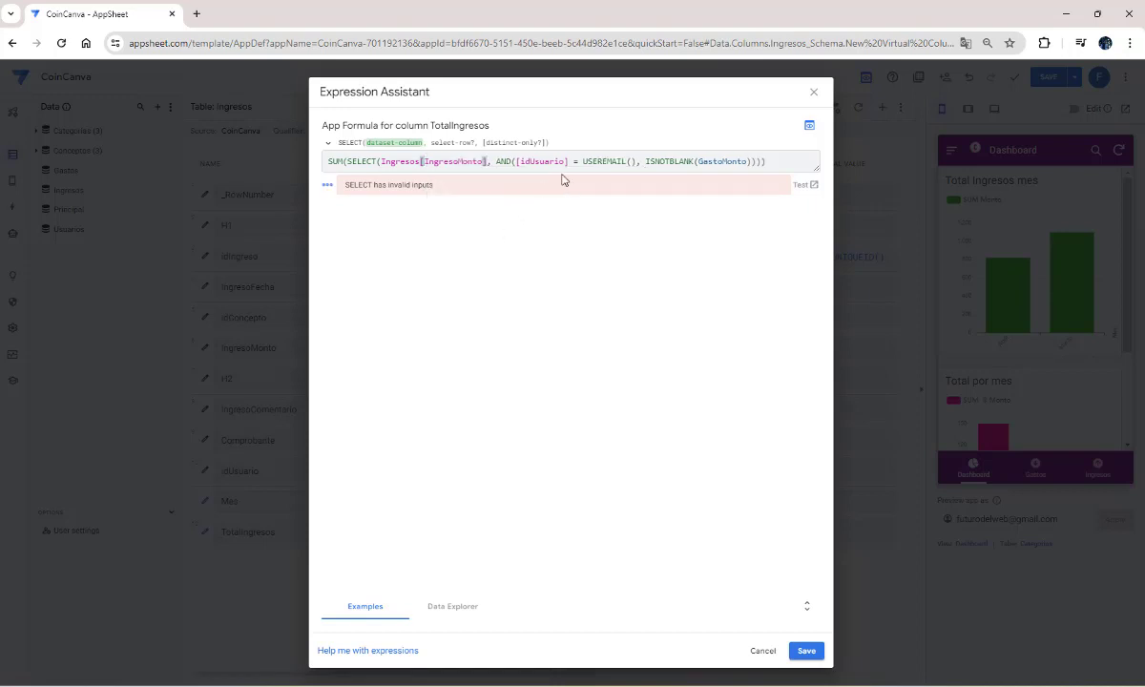
{"action": "double_click", "coordinate": [730, 162]}
{"action": "type", "text": "[Ingres"}
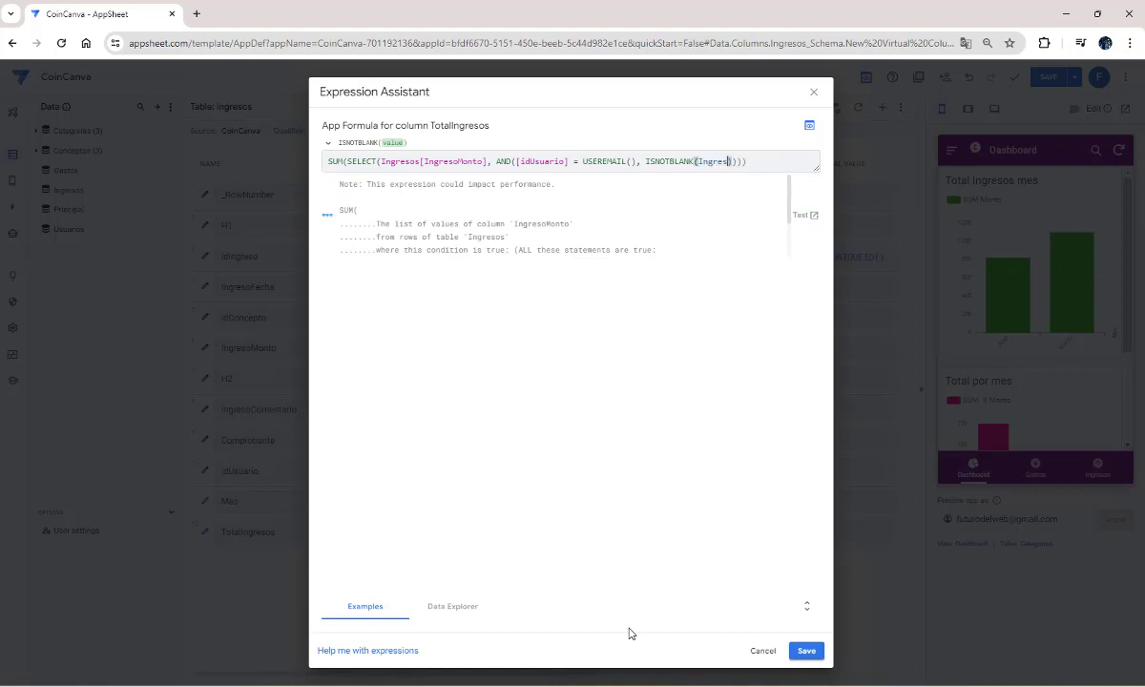
{"action": "type", "text": "on"}
{"action": "type", "text": "]"}
Step: Save the TotalIngresos formula and close the column editor
{"action": "left_click", "coordinate": [804, 652]}
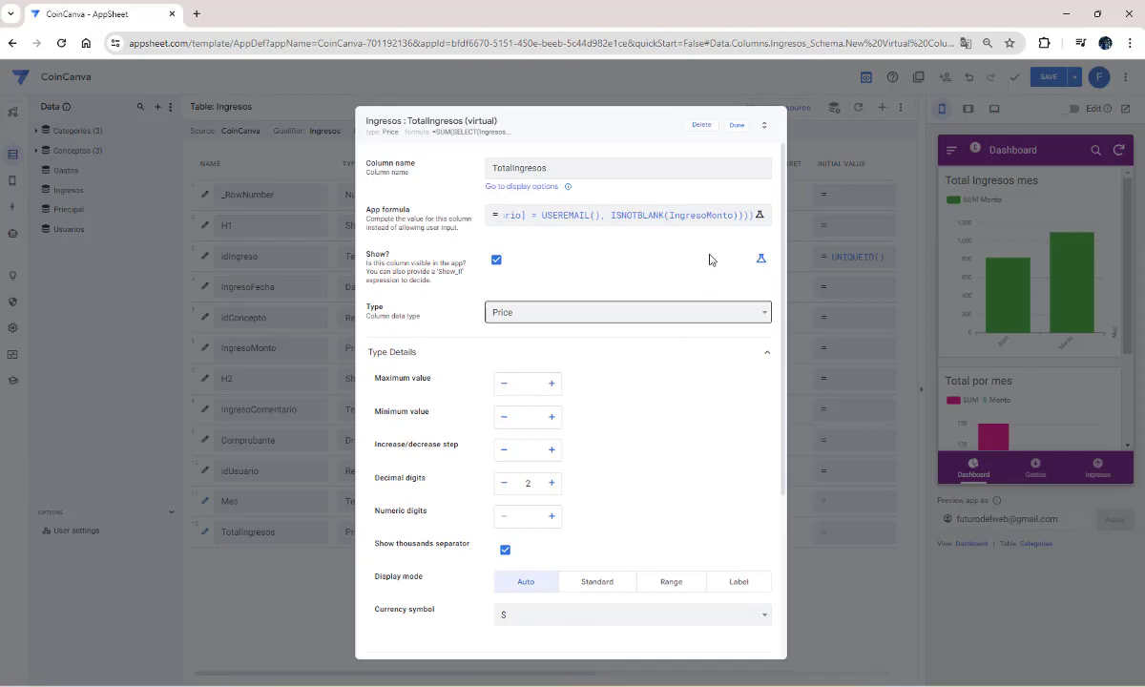
{"action": "left_click", "coordinate": [737, 126]}
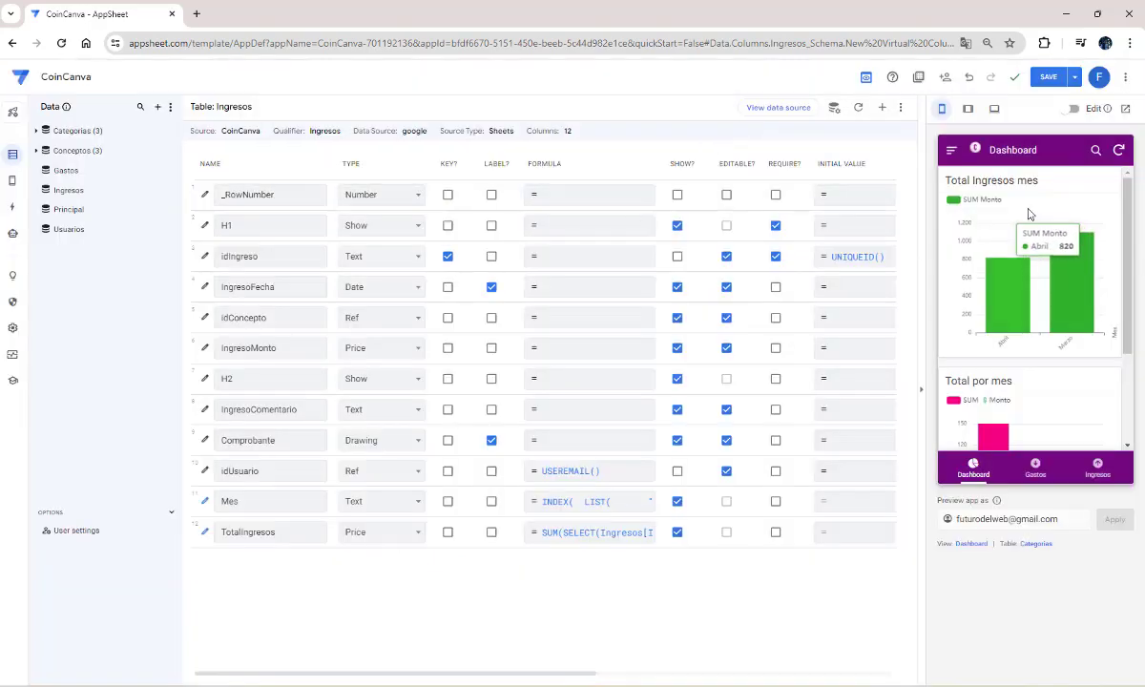
{"action": "mouse_move", "coordinate": [1056, 254]}
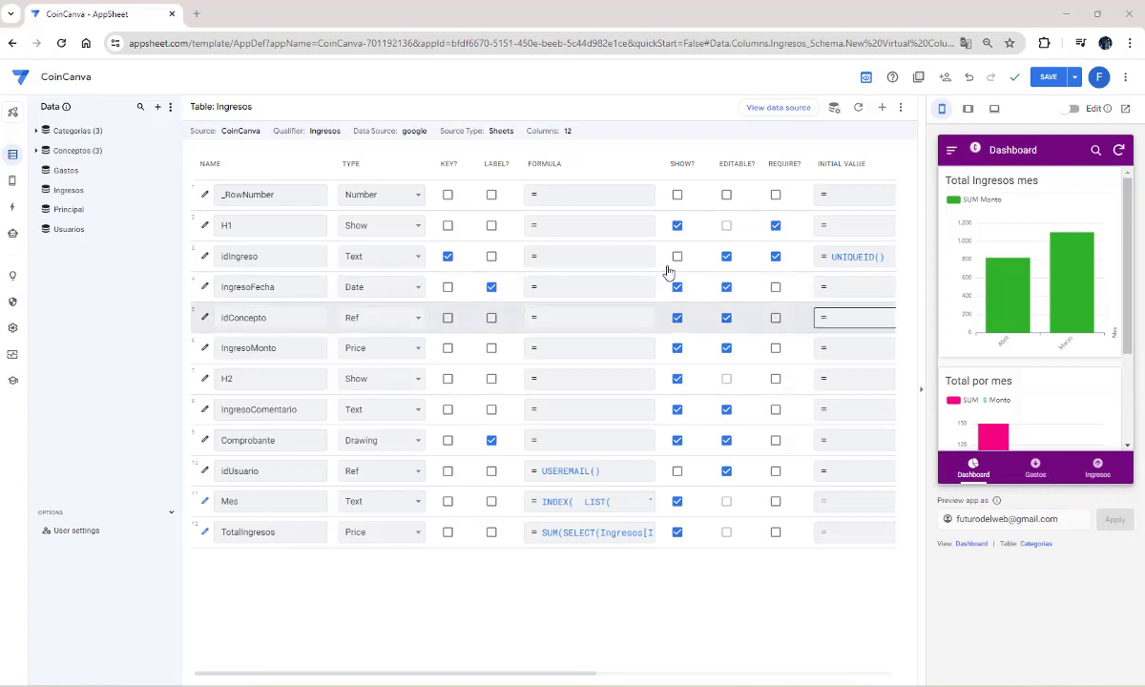
Step: Create a new blank reference view and start naming it TotalGastos
{"action": "mouse_move", "coordinate": [13, 179]}
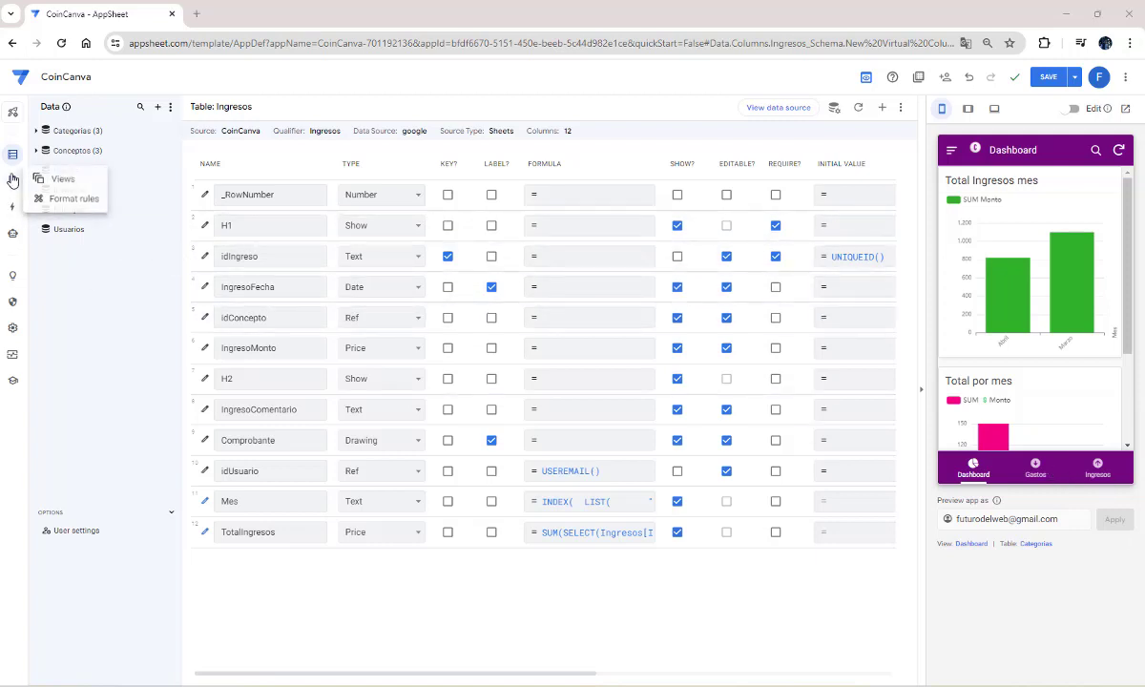
{"action": "left_click", "coordinate": [62, 179]}
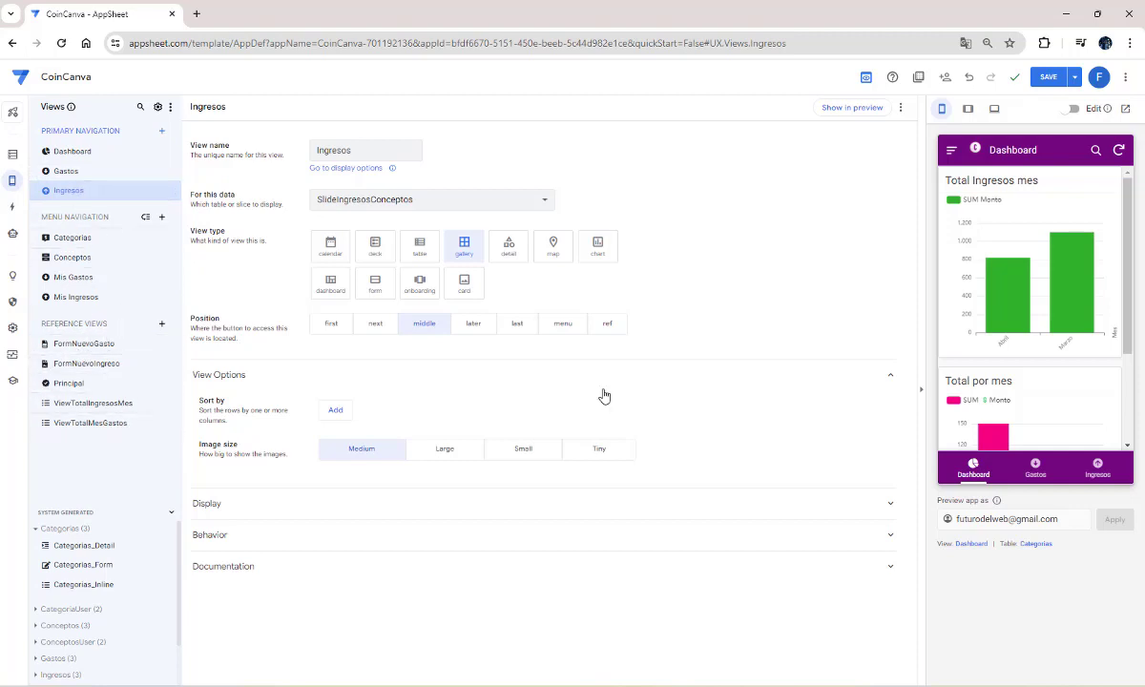
{"action": "left_click", "coordinate": [162, 326]}
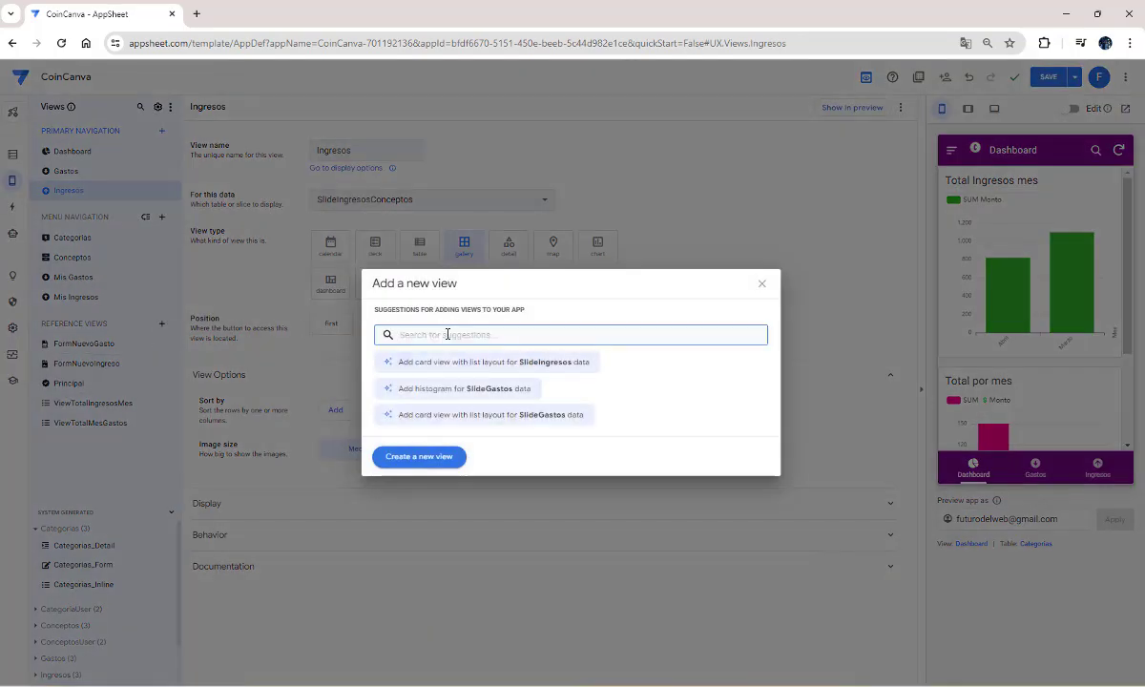
{"action": "left_click", "coordinate": [420, 458]}
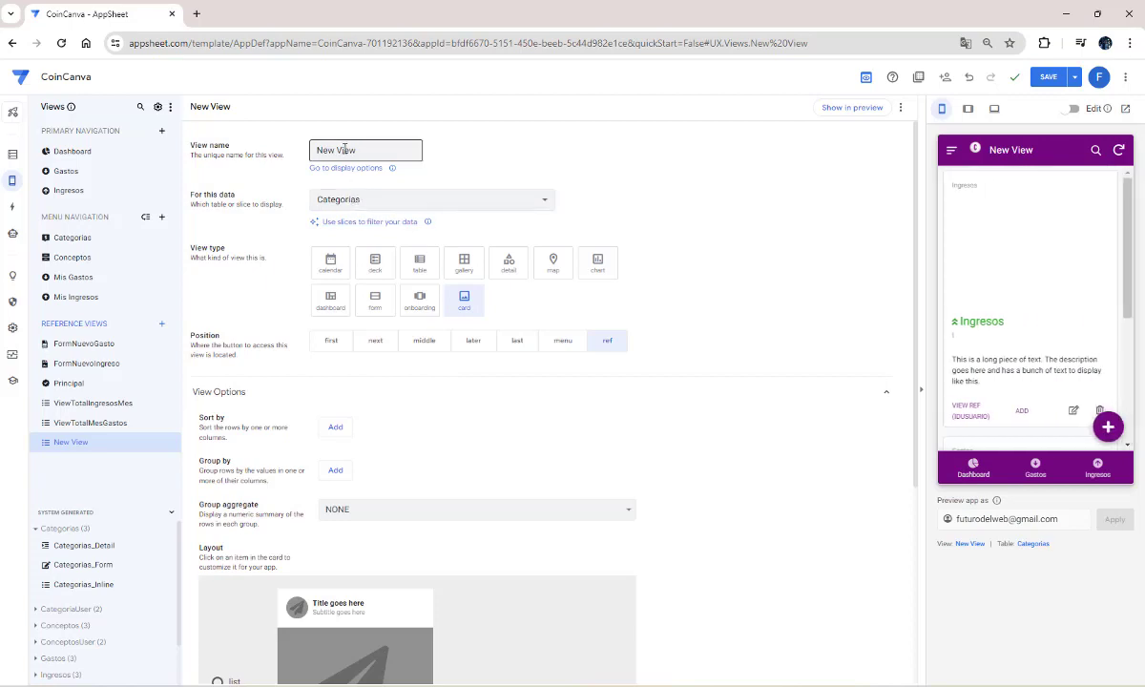
{"action": "left_click_drag", "start_coordinate": [370, 149], "coordinate": [299, 153]}
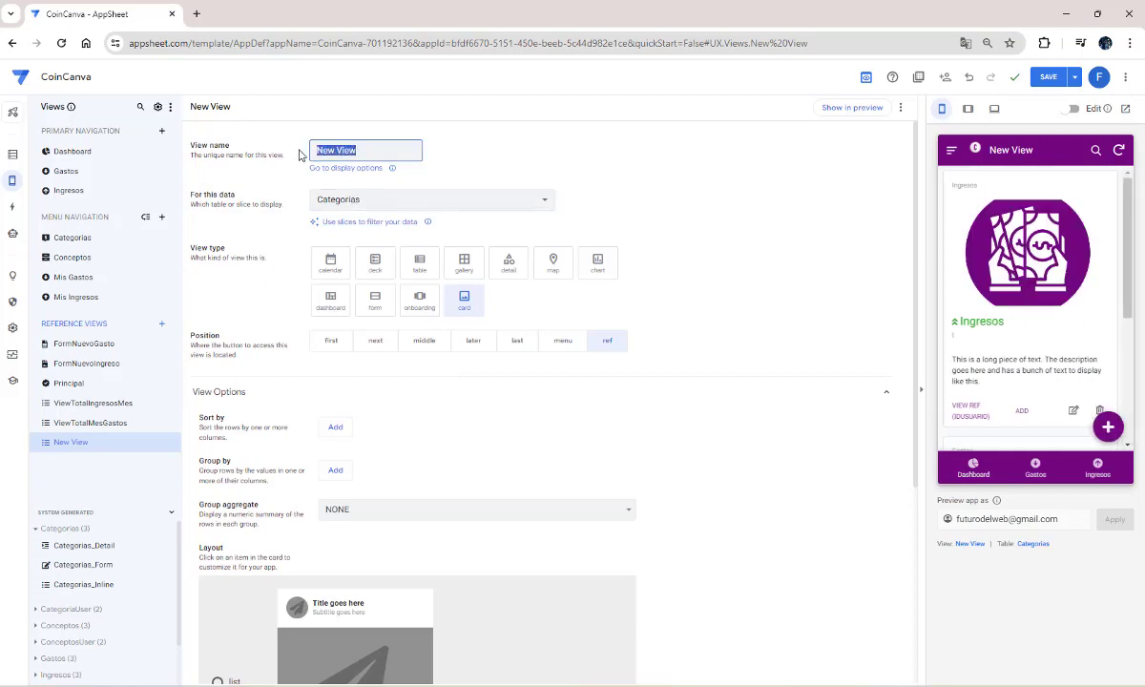
{"action": "type", "text": "Tol"}
Step: Set the TotalGastos view's data to the Gastos table with the detail view type
{"action": "left_click", "coordinate": [330, 199]}
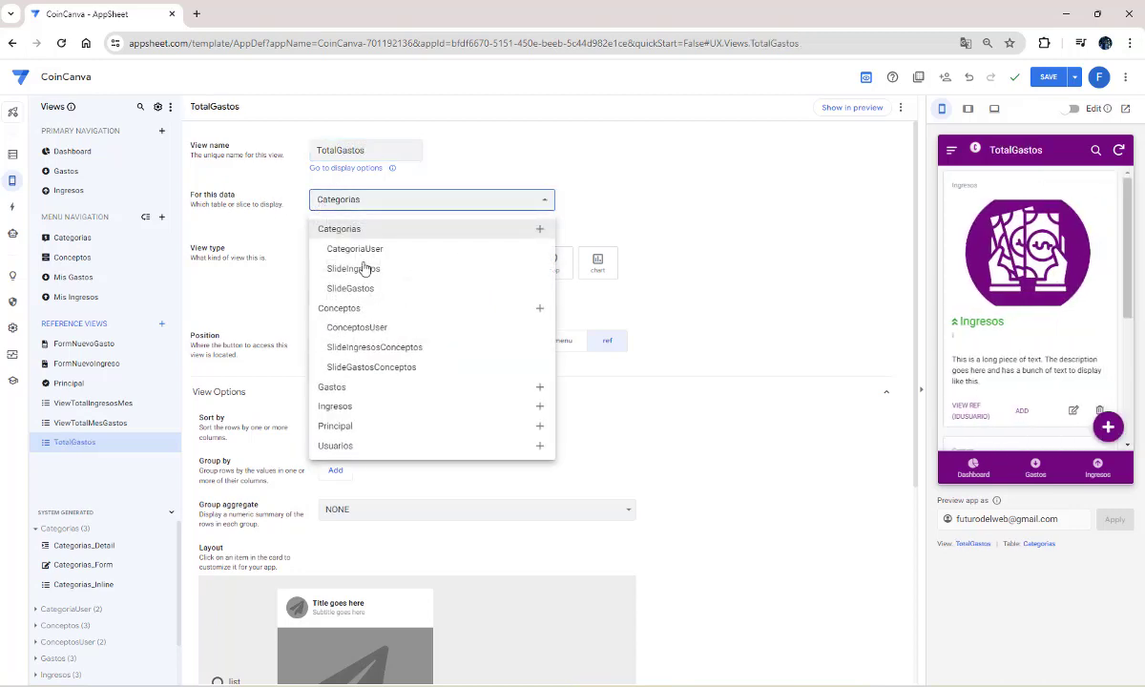
{"action": "left_click", "coordinate": [361, 390]}
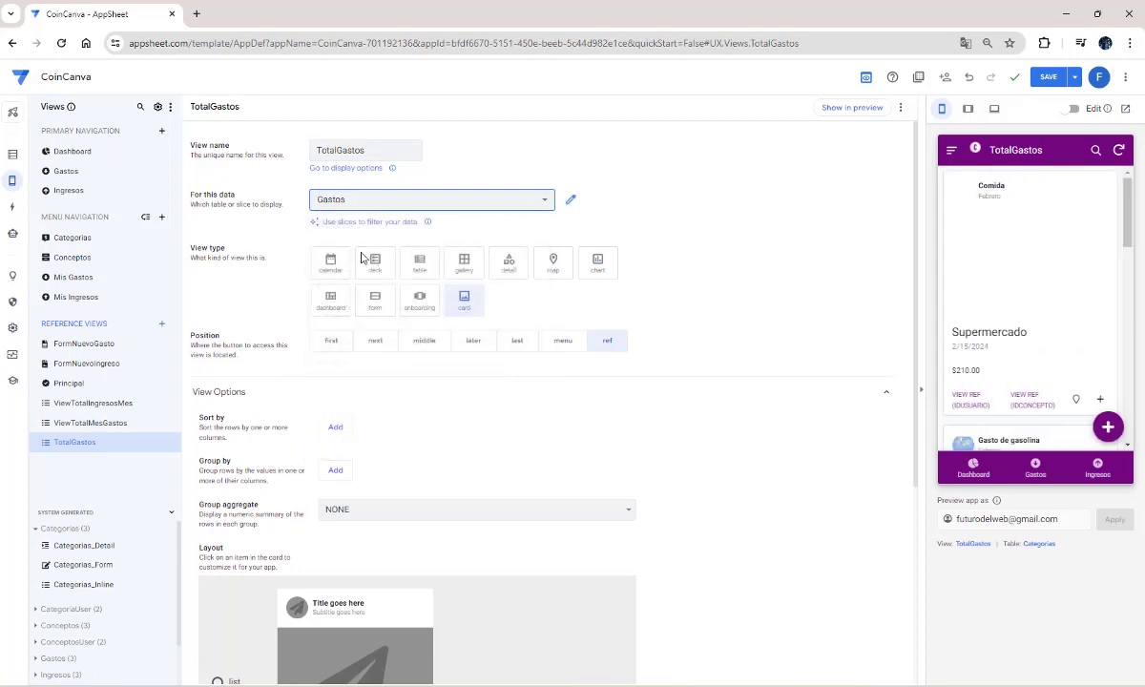
{"action": "left_click", "coordinate": [510, 265]}
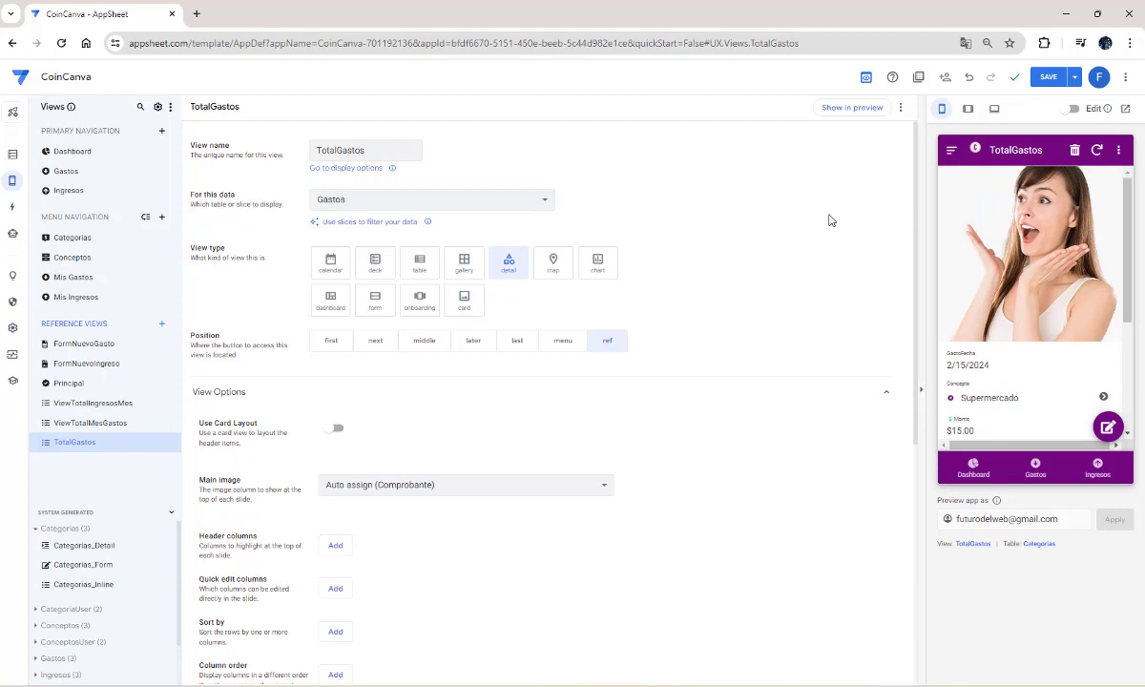
{"action": "scroll", "coordinate": [405, 389], "scroll_direction": "down", "scroll_amount": 2}
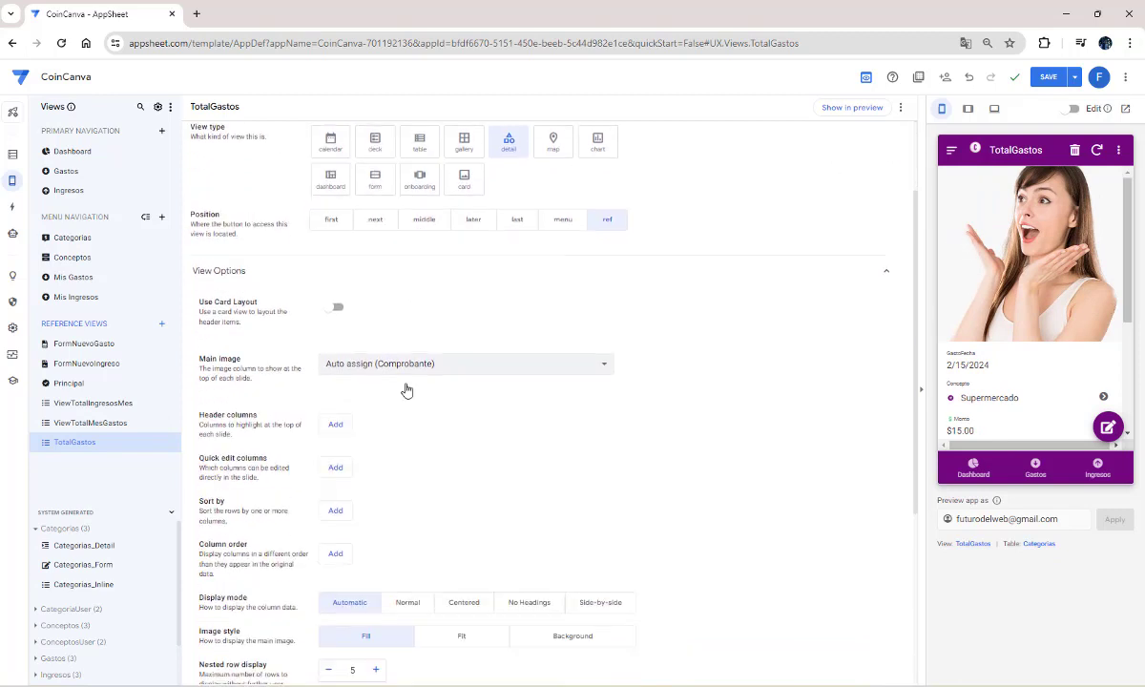
{"action": "scroll", "coordinate": [404, 389], "scroll_direction": "down", "scroll_amount": 1}
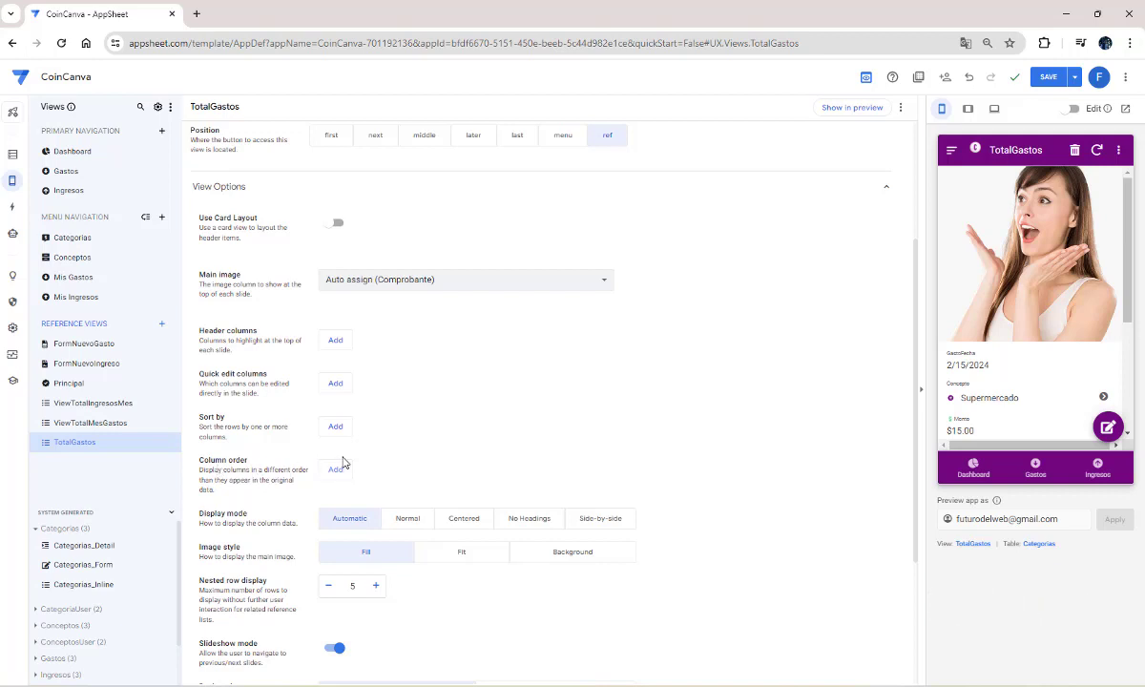
Step: Add TotalGastos as the view's header column so $210.00 shows at the top
{"action": "left_click", "coordinate": [335, 340]}
{"action": "left_click", "coordinate": [387, 344]}
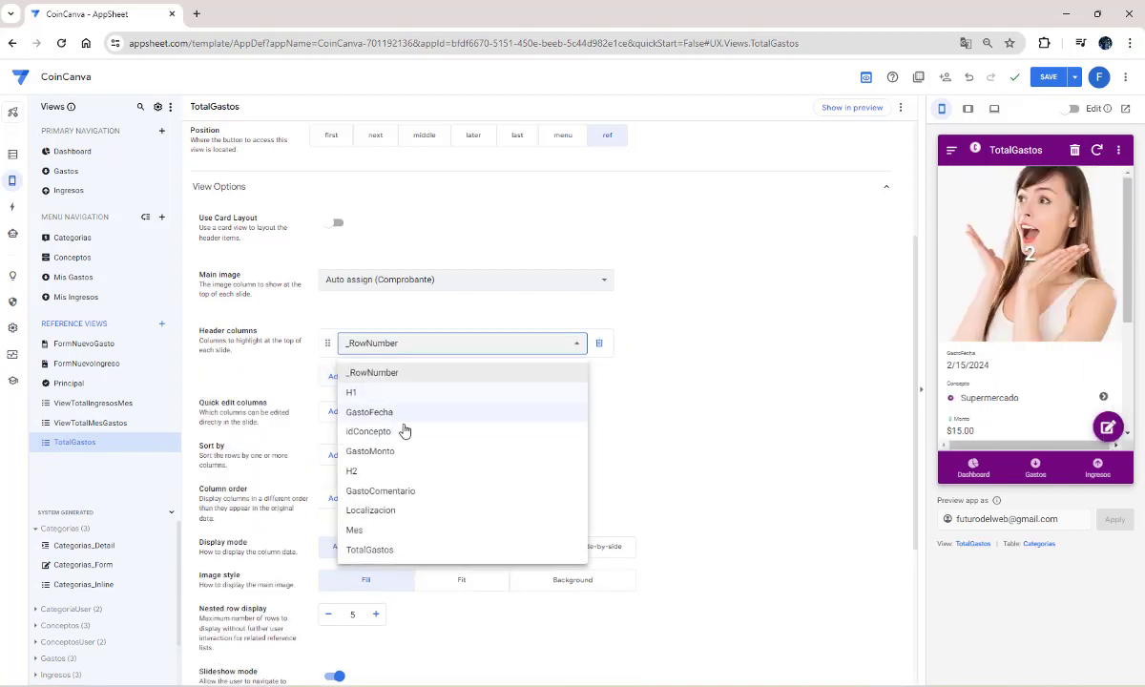
{"action": "left_click", "coordinate": [399, 554]}
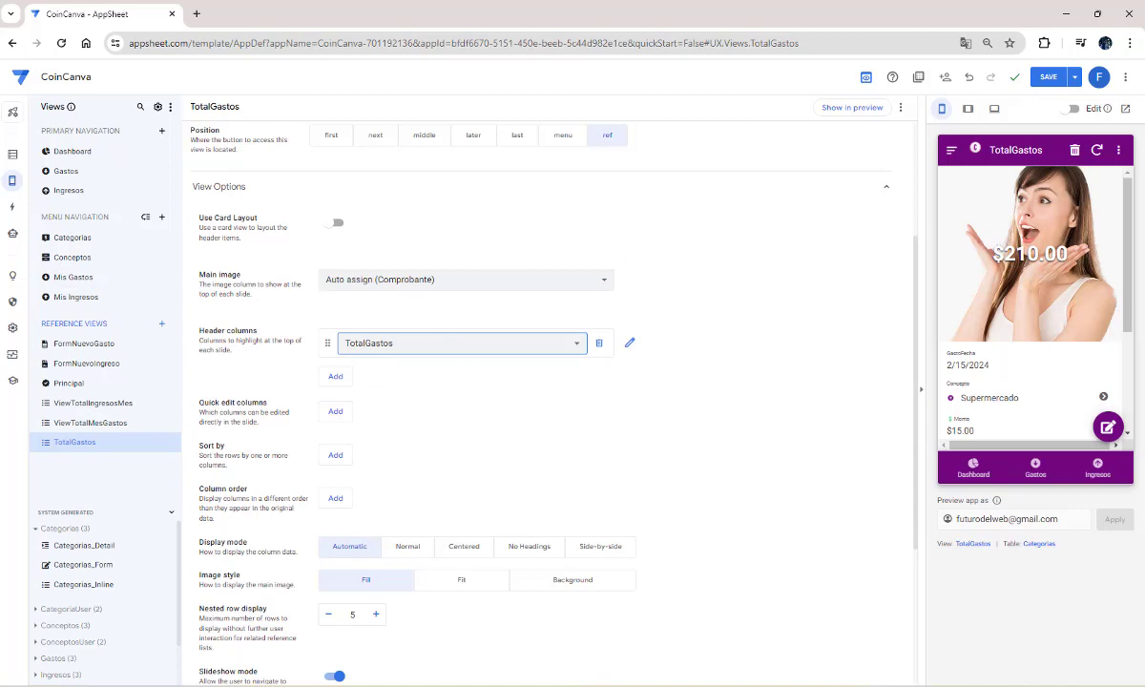
{"action": "scroll", "coordinate": [458, 343], "scroll_direction": "down", "scroll_amount": 2}
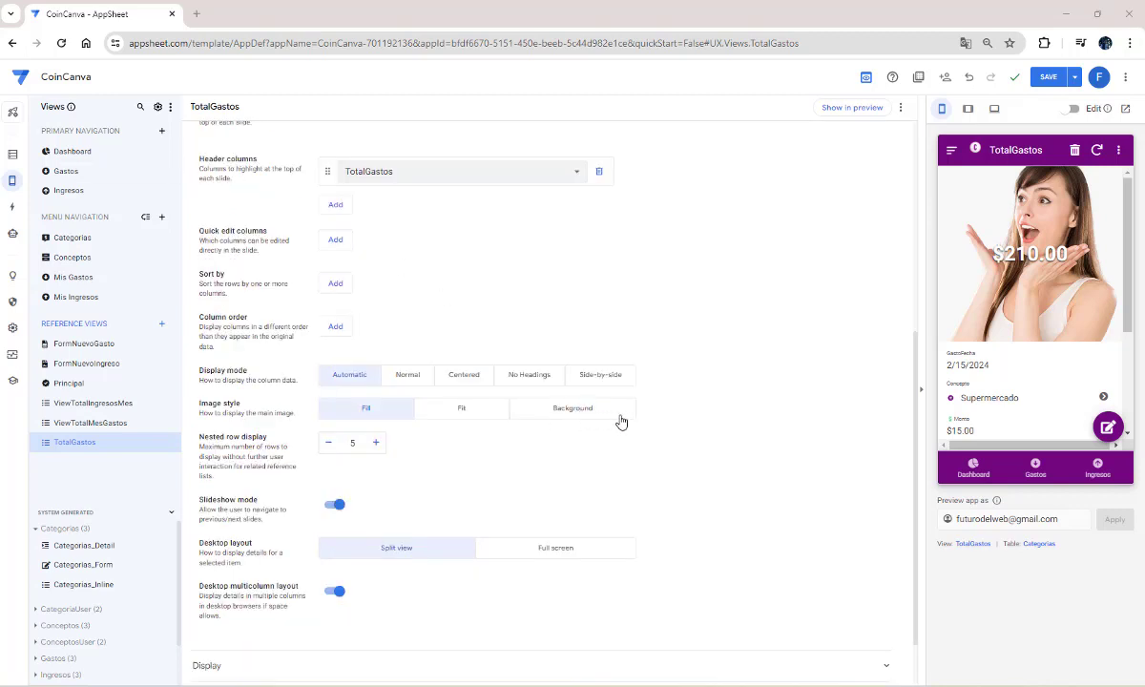
{"action": "scroll", "coordinate": [609, 294], "scroll_direction": "up", "scroll_amount": 2}
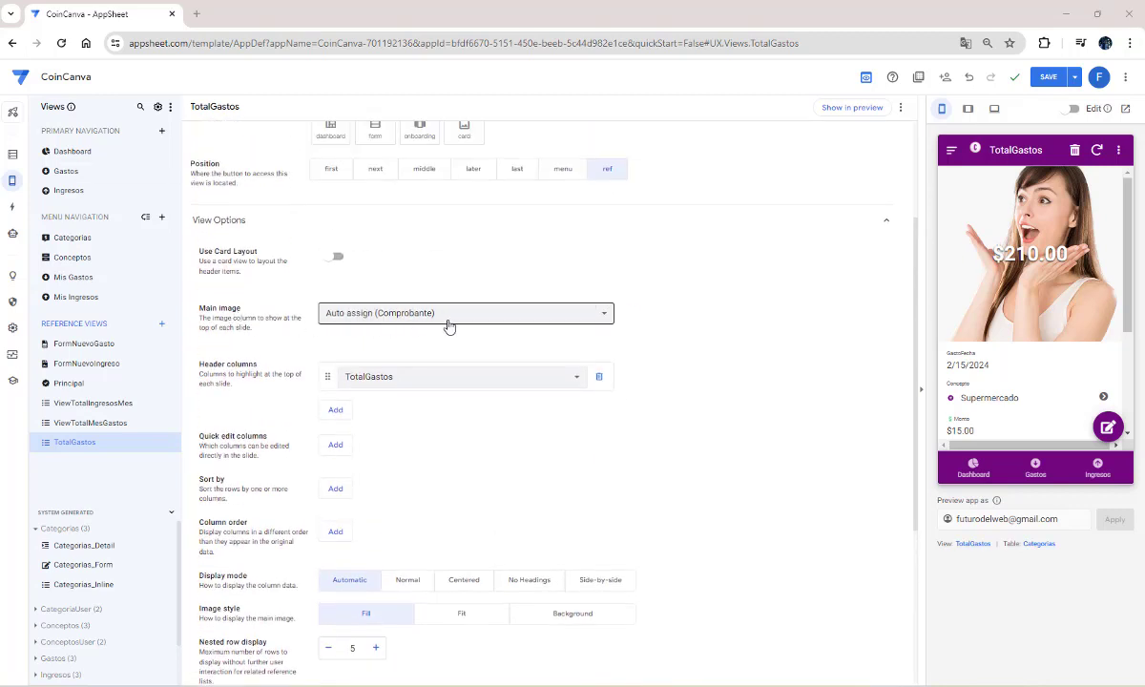
Step: Set the TotalGastos view's main image to None, placing $210.00 above the Comprobante image
{"action": "left_click", "coordinate": [420, 313]}
{"action": "left_click", "coordinate": [396, 366]}
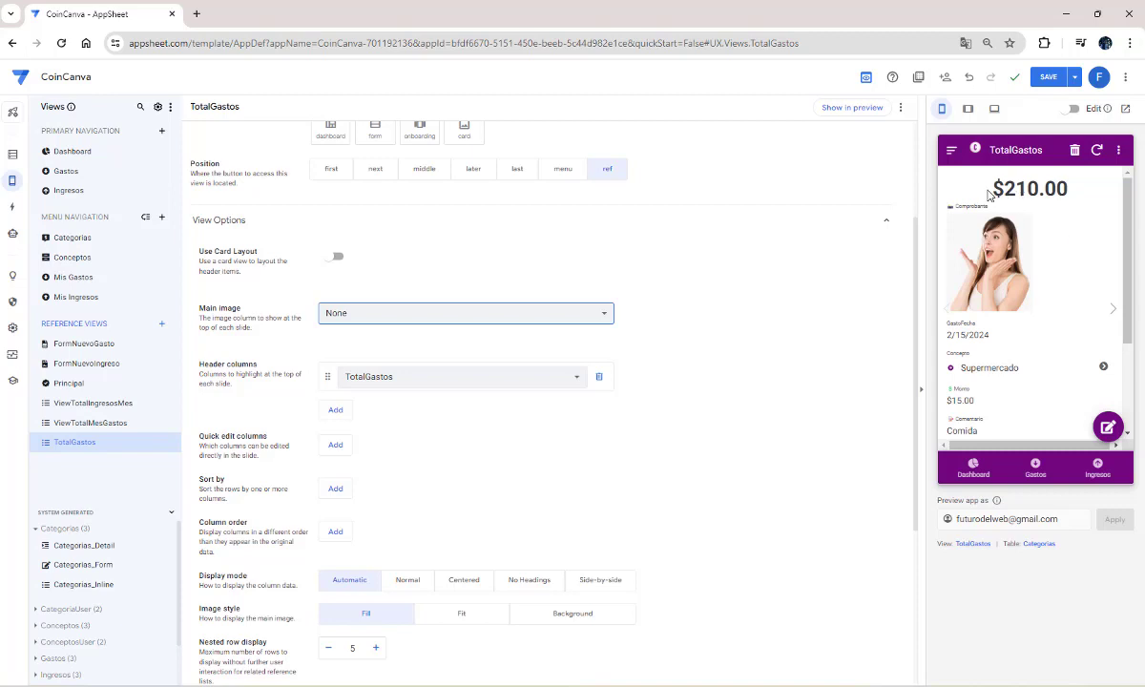
{"action": "left_click_drag", "start_coordinate": [990, 195], "coordinate": [1089, 194]}
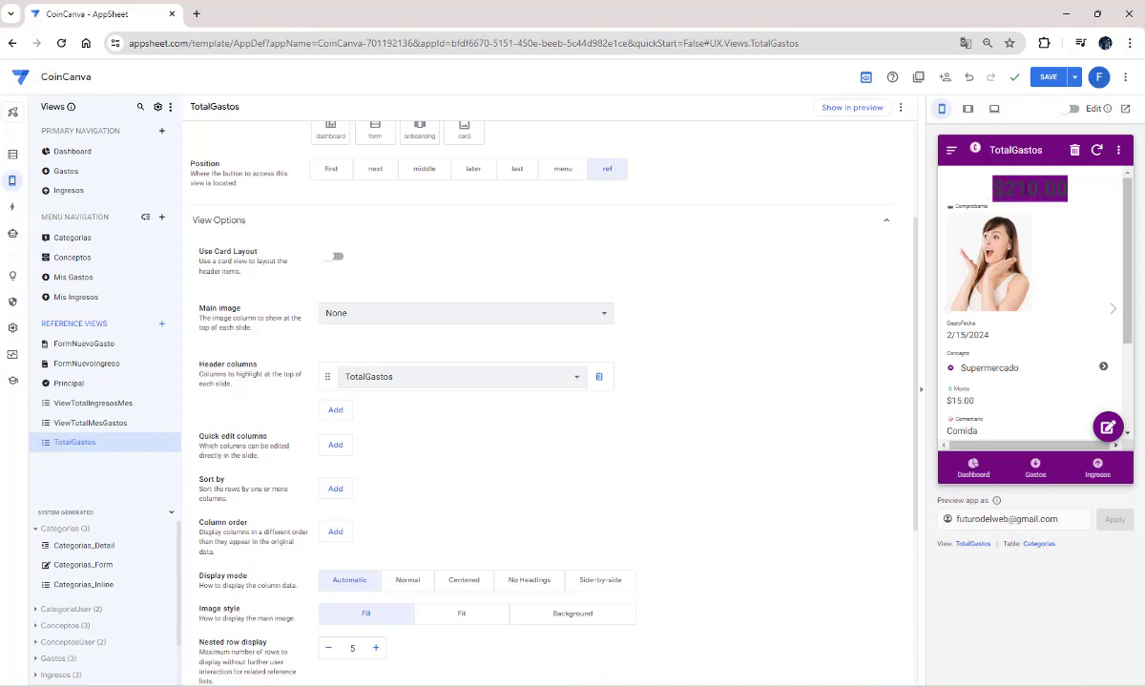
{"action": "scroll", "coordinate": [531, 465], "scroll_direction": "down", "scroll_amount": 3}
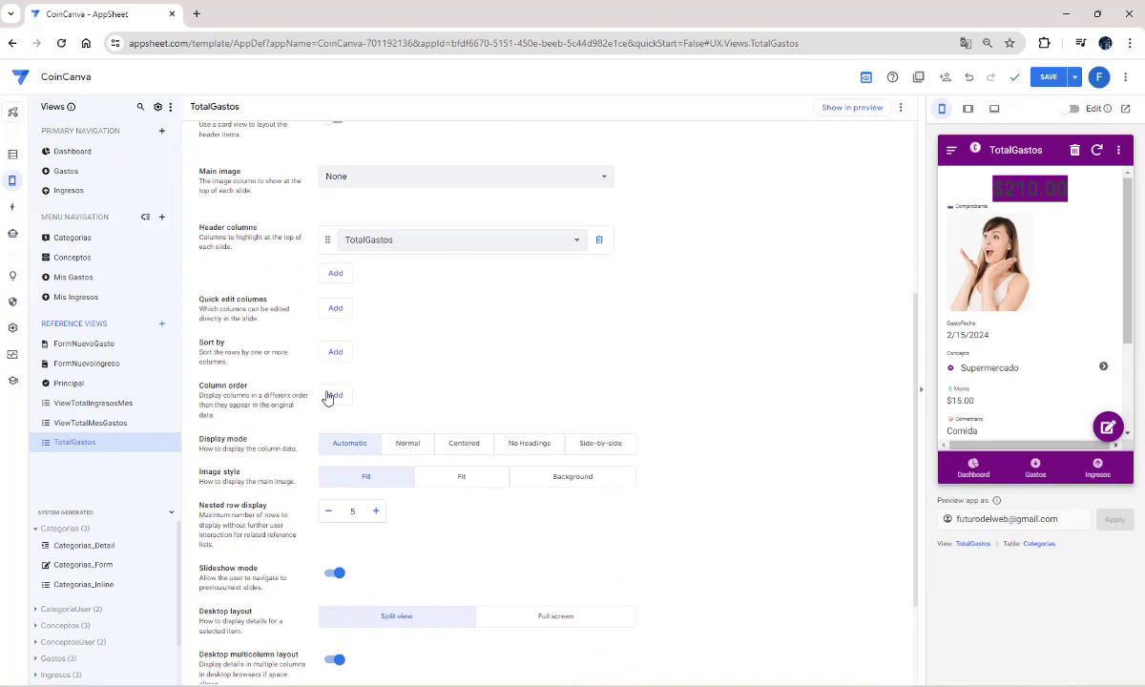
Step: Set the column order to TotalGastos only, leaving just the $210.00 total in the preview
{"action": "left_click", "coordinate": [337, 396]}
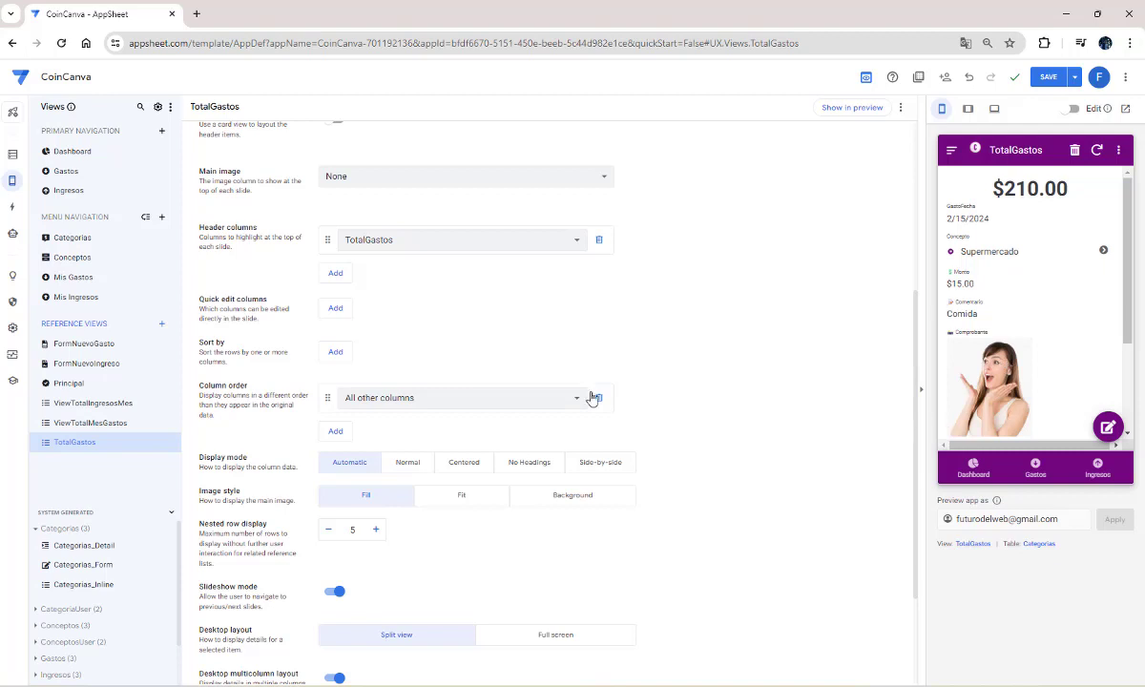
{"action": "left_click", "coordinate": [540, 396]}
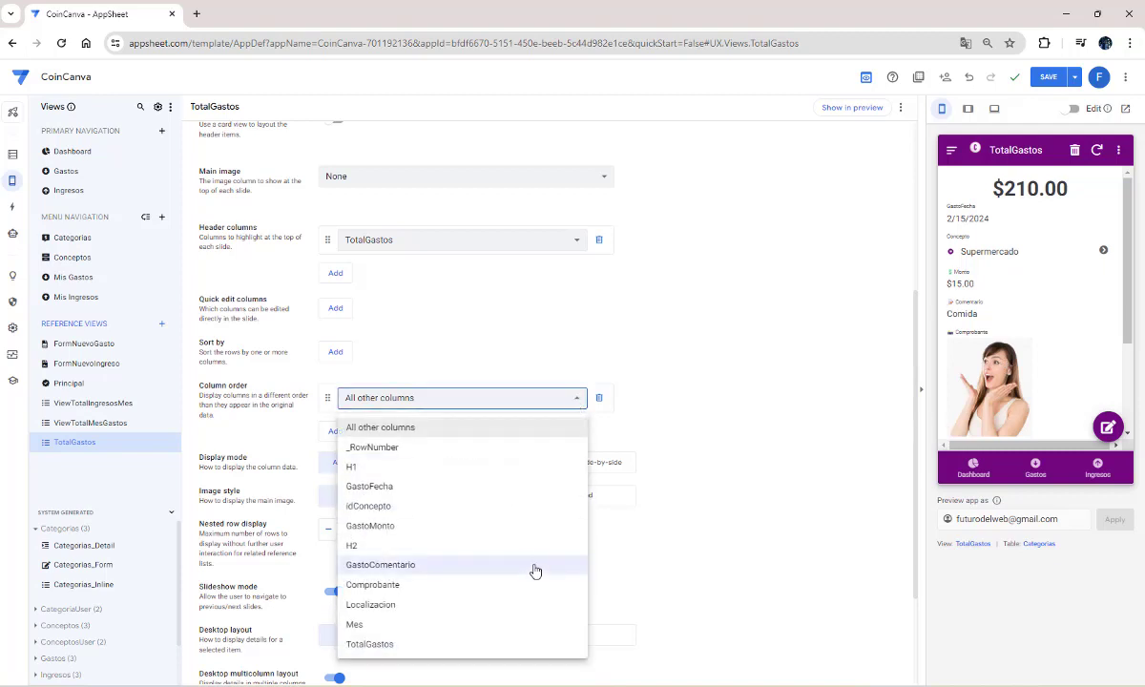
{"action": "left_click", "coordinate": [381, 647]}
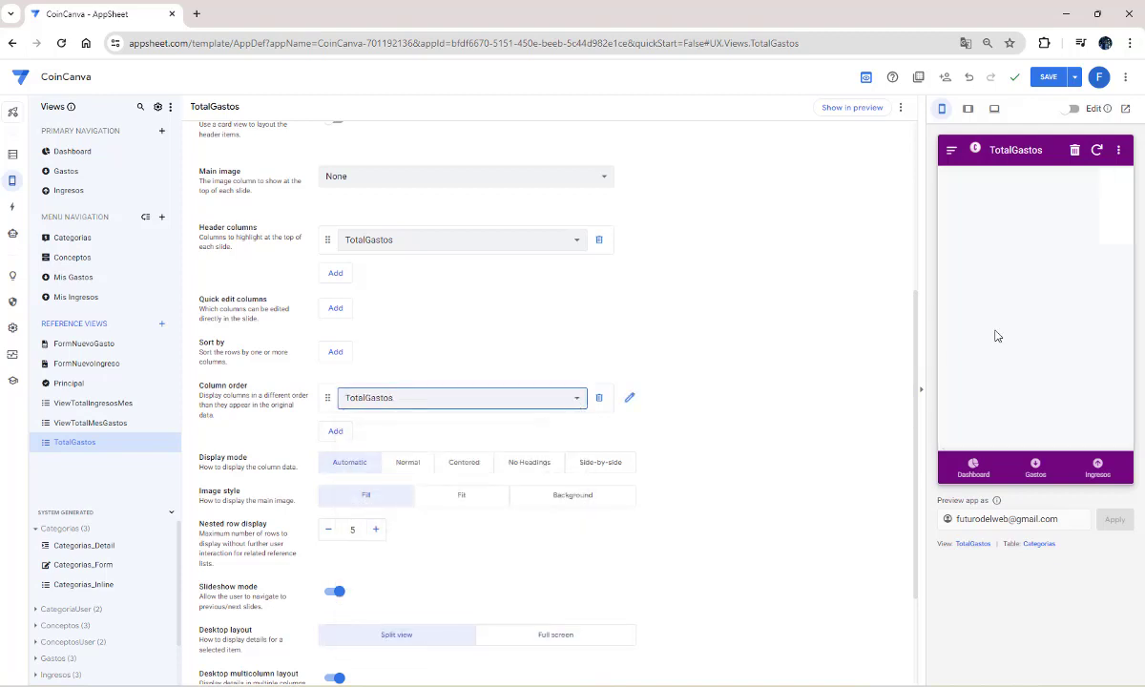
{"action": "left_click_drag", "start_coordinate": [994, 193], "coordinate": [1110, 193]}
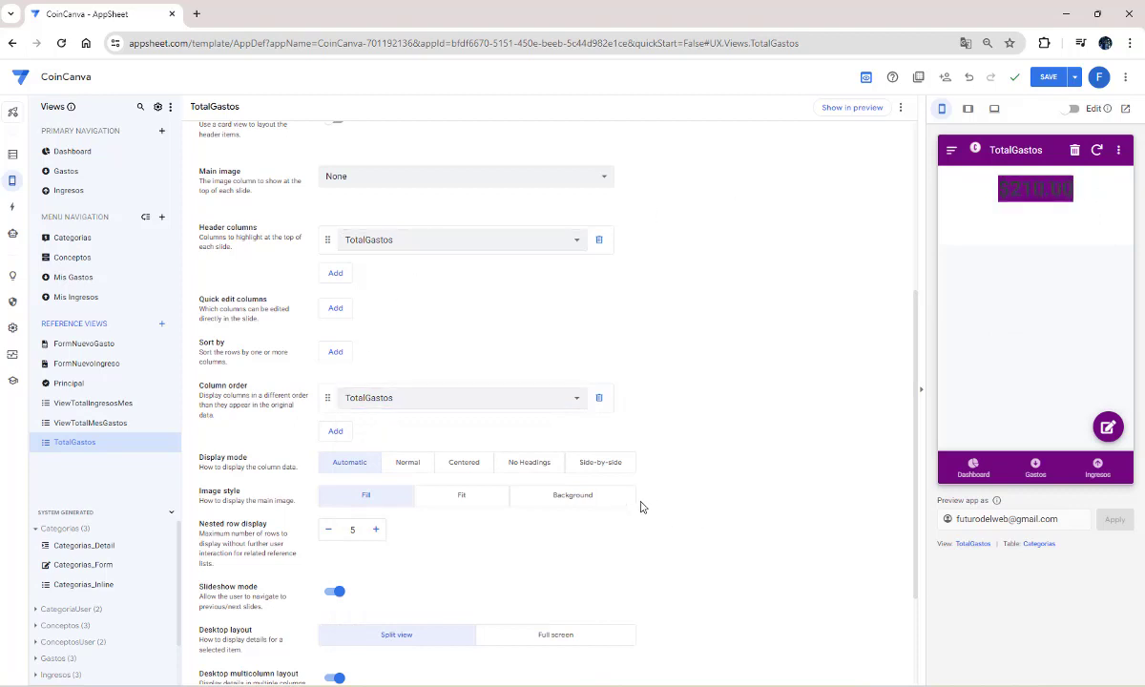
{"action": "scroll", "coordinate": [659, 503], "scroll_direction": "down", "scroll_amount": 1}
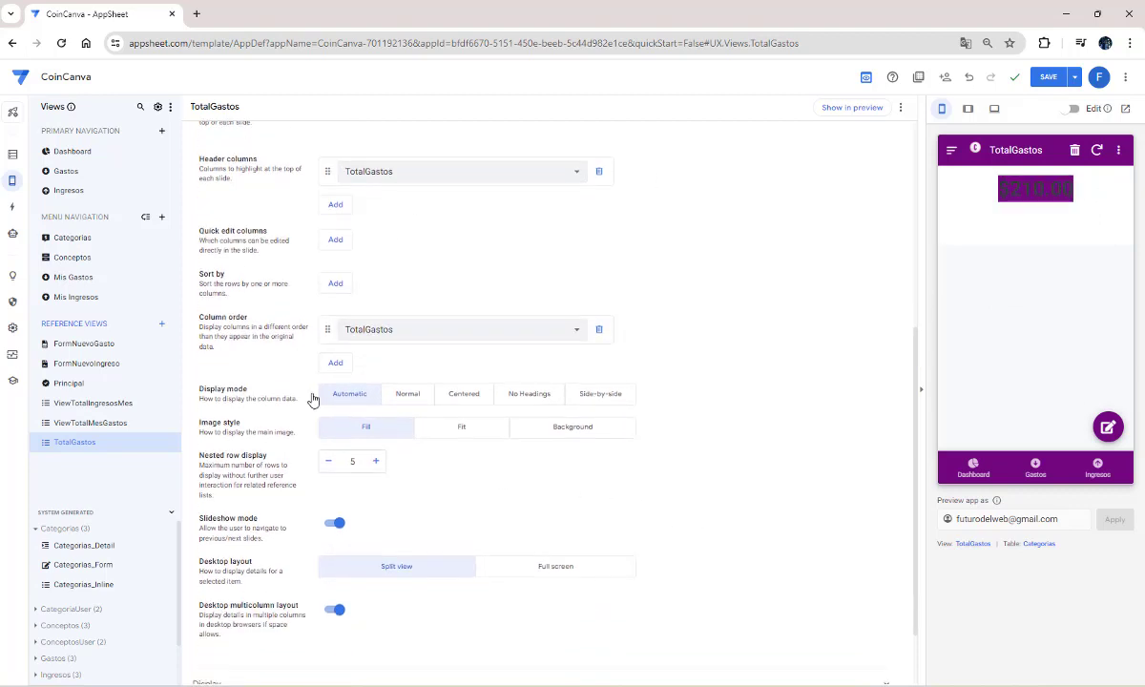
Step: Try the Normal, Centered, No Headings and Side-by-side display modes, then return to Automatic
{"action": "left_click", "coordinate": [410, 399]}
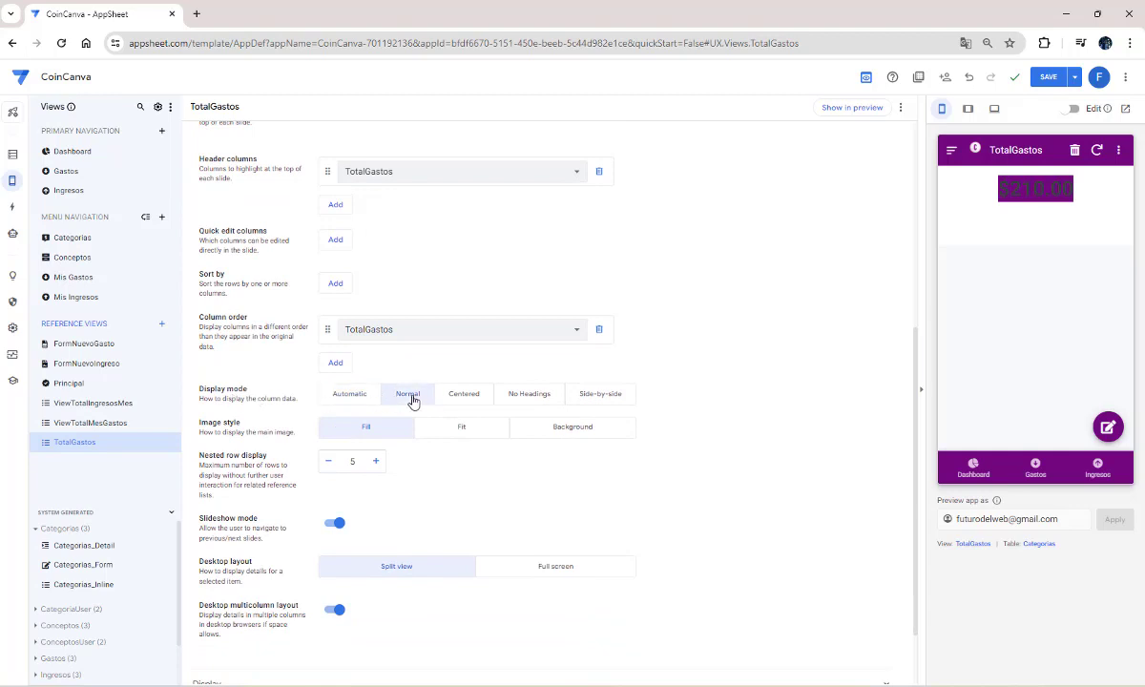
{"action": "left_click", "coordinate": [469, 400]}
{"action": "left_click", "coordinate": [516, 403]}
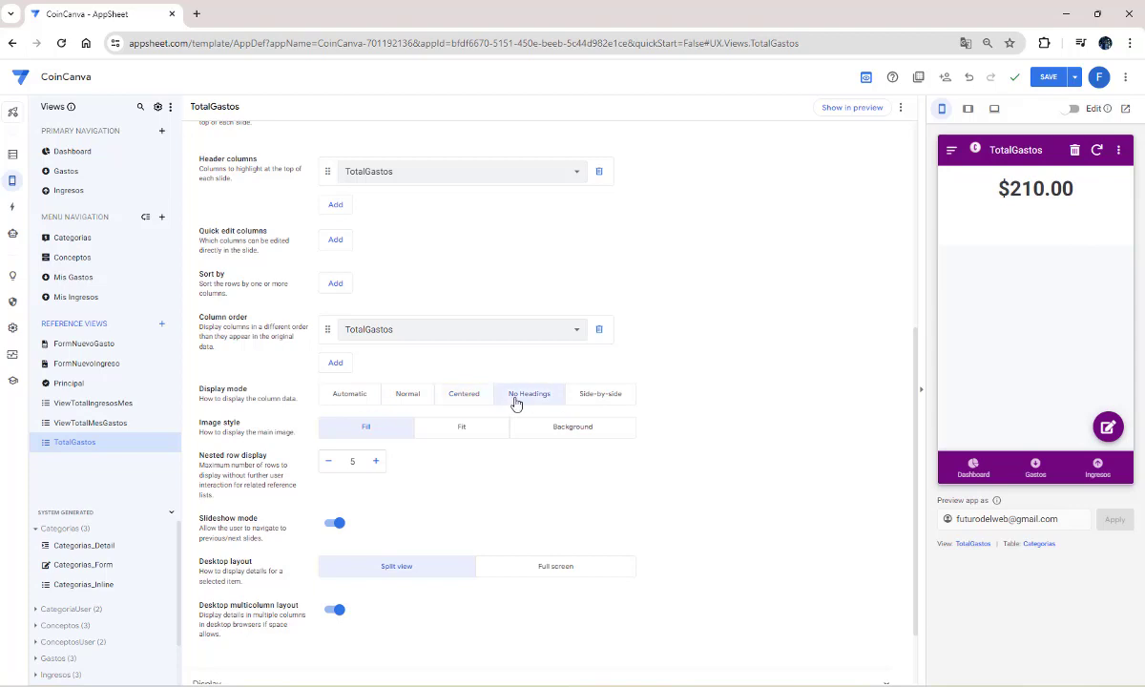
{"action": "left_click", "coordinate": [602, 395]}
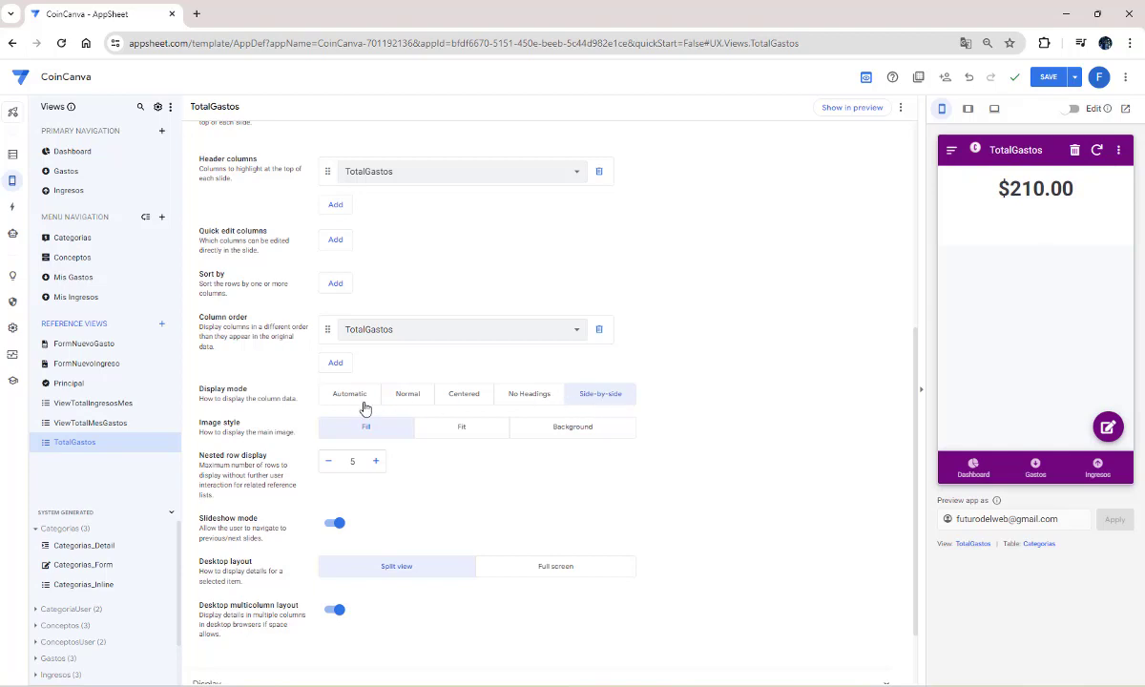
{"action": "left_click", "coordinate": [370, 397]}
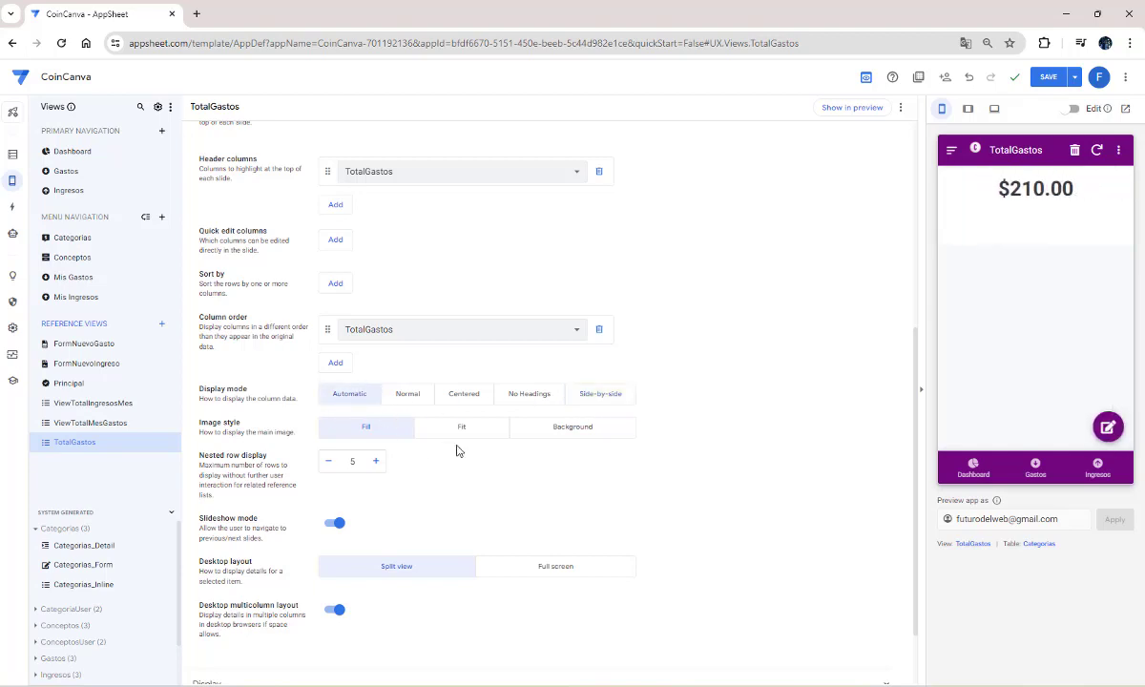
{"action": "scroll", "coordinate": [505, 454], "scroll_direction": "down", "scroll_amount": 1}
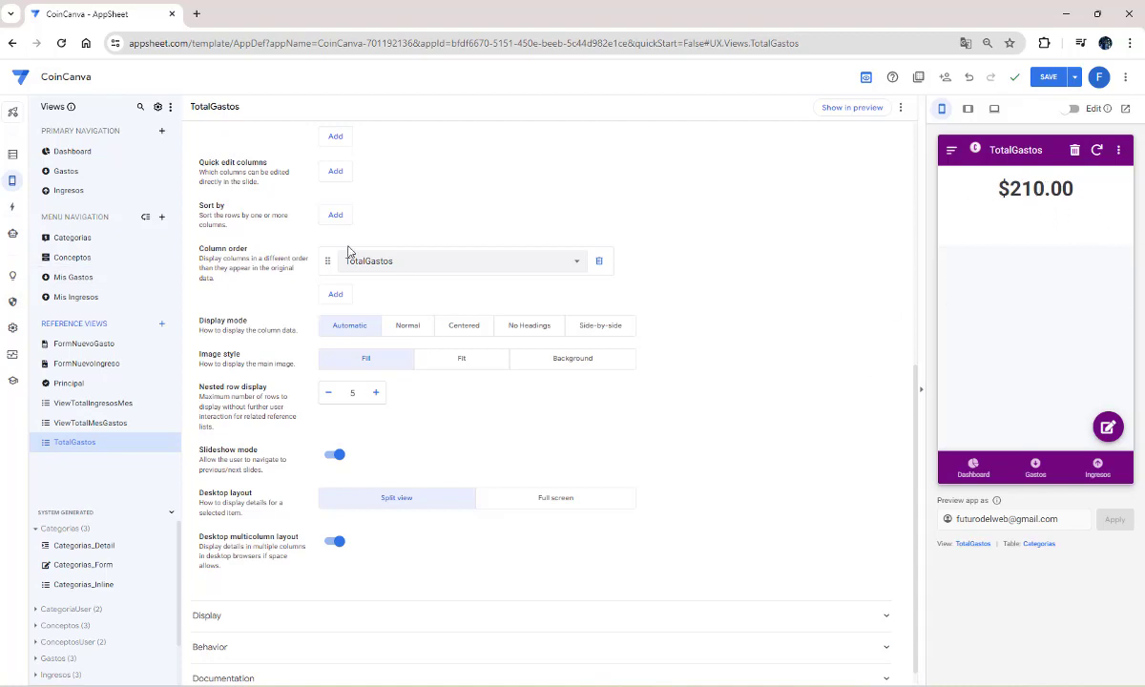
{"action": "scroll", "coordinate": [565, 418], "scroll_direction": "down", "scroll_amount": 1}
Step: Search the icons for 'money' and give the TotalGastos view the money-bag icon
{"action": "left_click", "coordinate": [238, 598]}
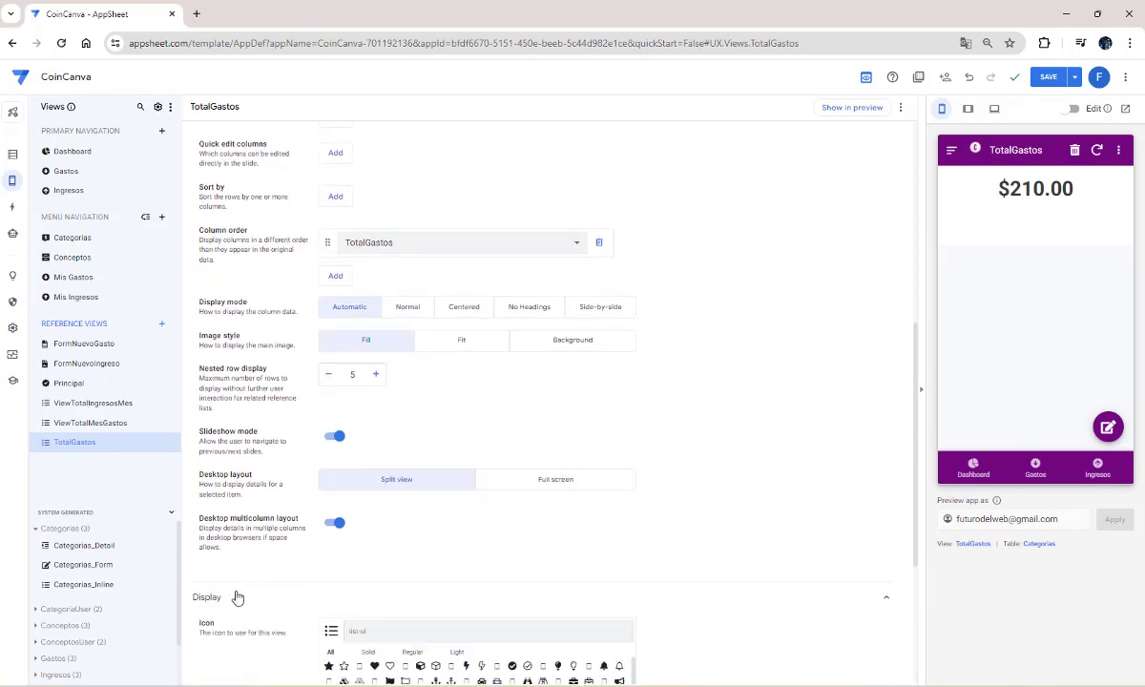
{"action": "scroll", "coordinate": [358, 477], "scroll_direction": "down", "scroll_amount": 3}
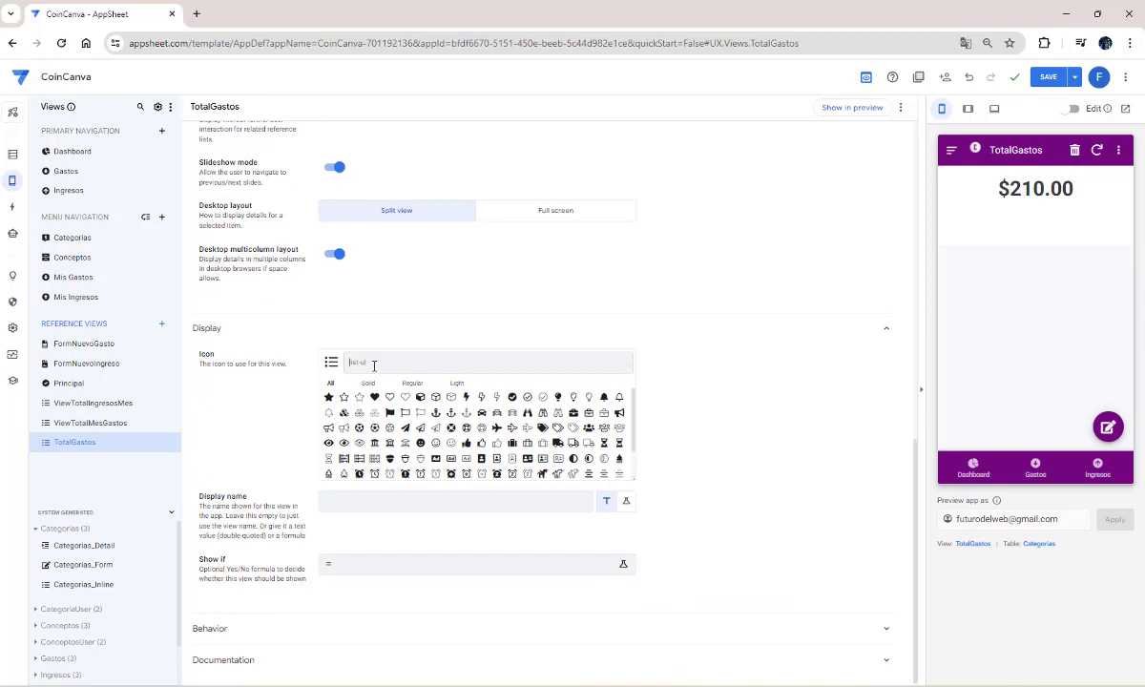
{"action": "scroll", "coordinate": [429, 439], "scroll_direction": "down", "scroll_amount": 2}
{"action": "scroll", "coordinate": [512, 472], "scroll_direction": "down", "scroll_amount": 2}
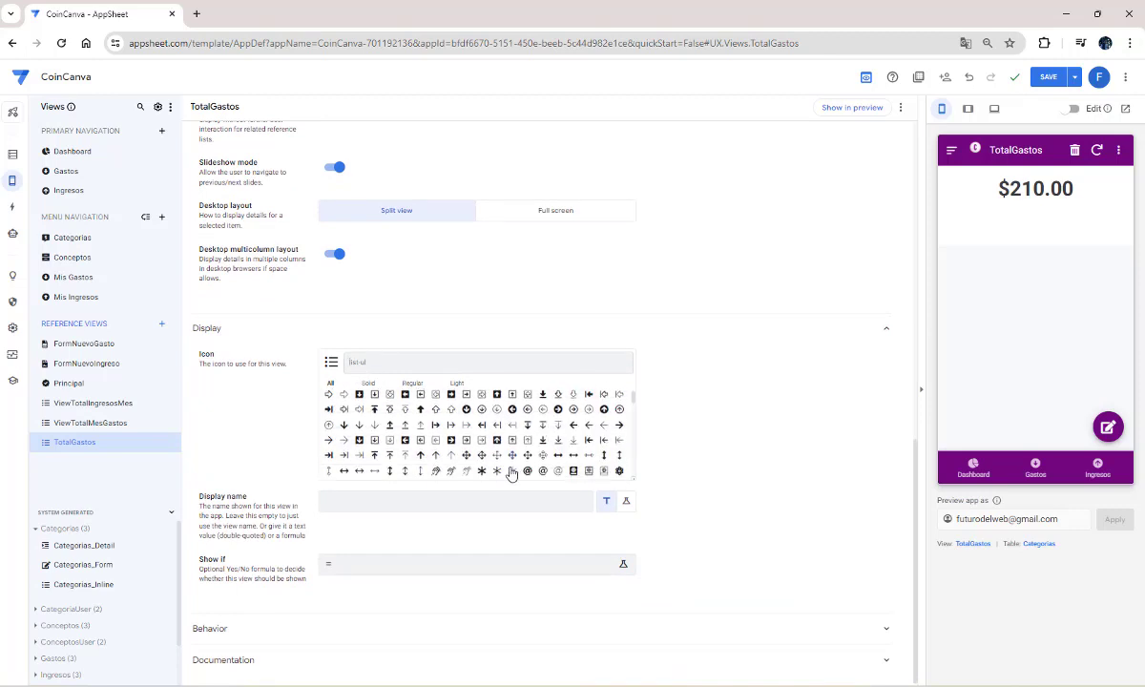
{"action": "scroll", "coordinate": [496, 472], "scroll_direction": "down", "scroll_amount": 2}
{"action": "scroll", "coordinate": [470, 474], "scroll_direction": "down", "scroll_amount": 2}
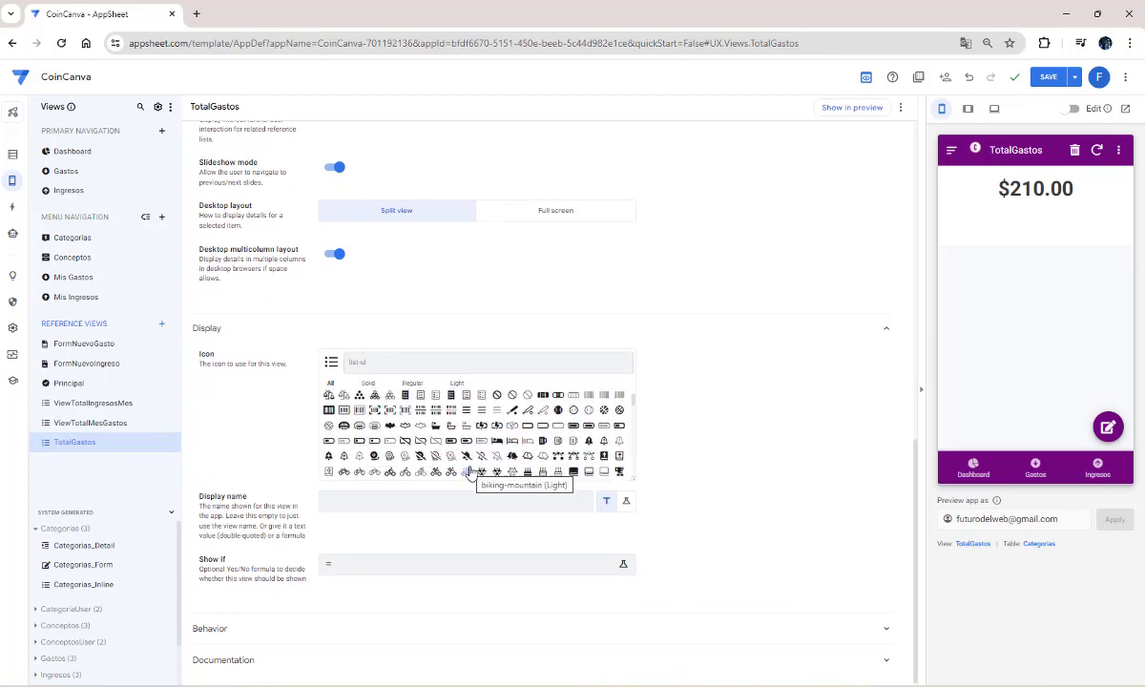
{"action": "type", "text": "money"}
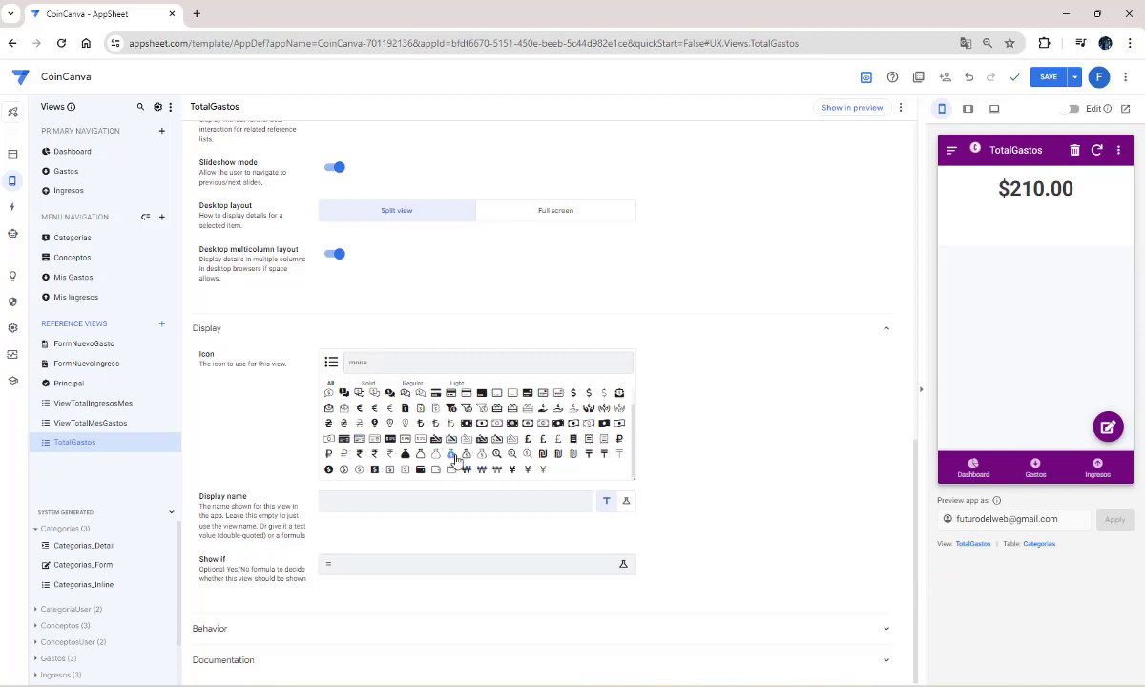
{"action": "left_click", "coordinate": [451, 456]}
Step: Set the view's display name to 'Total Gastos' and save the app
{"action": "left_click", "coordinate": [337, 500]}
{"action": "type", "text": "Total Gastos"}
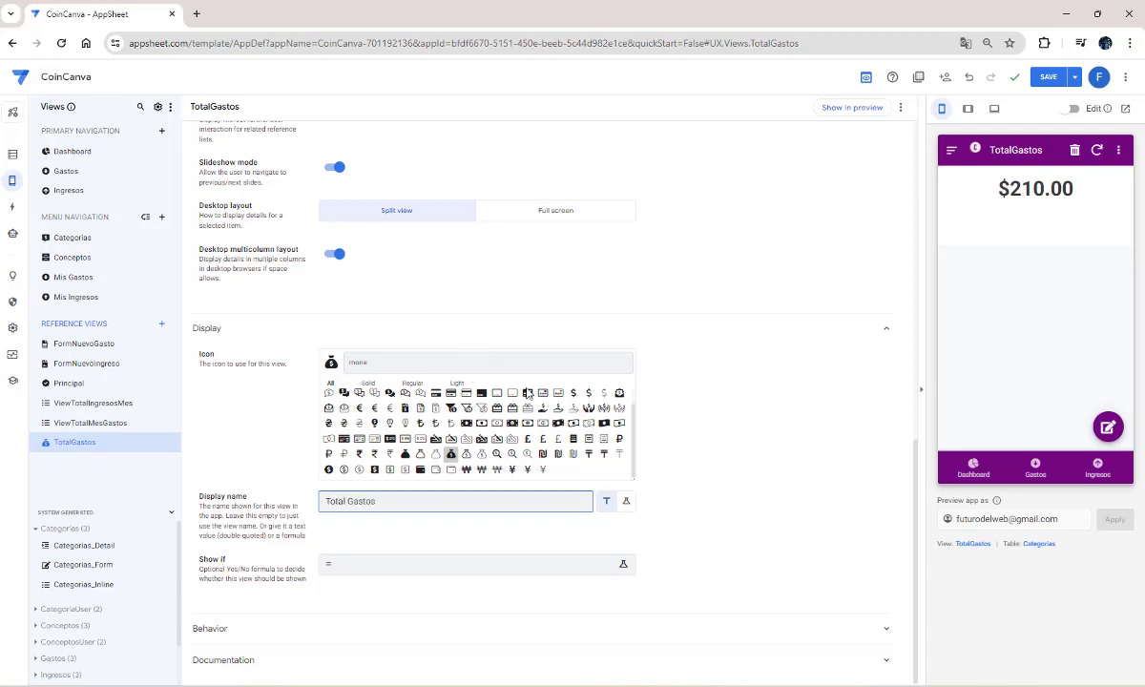
{"action": "left_click", "coordinate": [717, 442]}
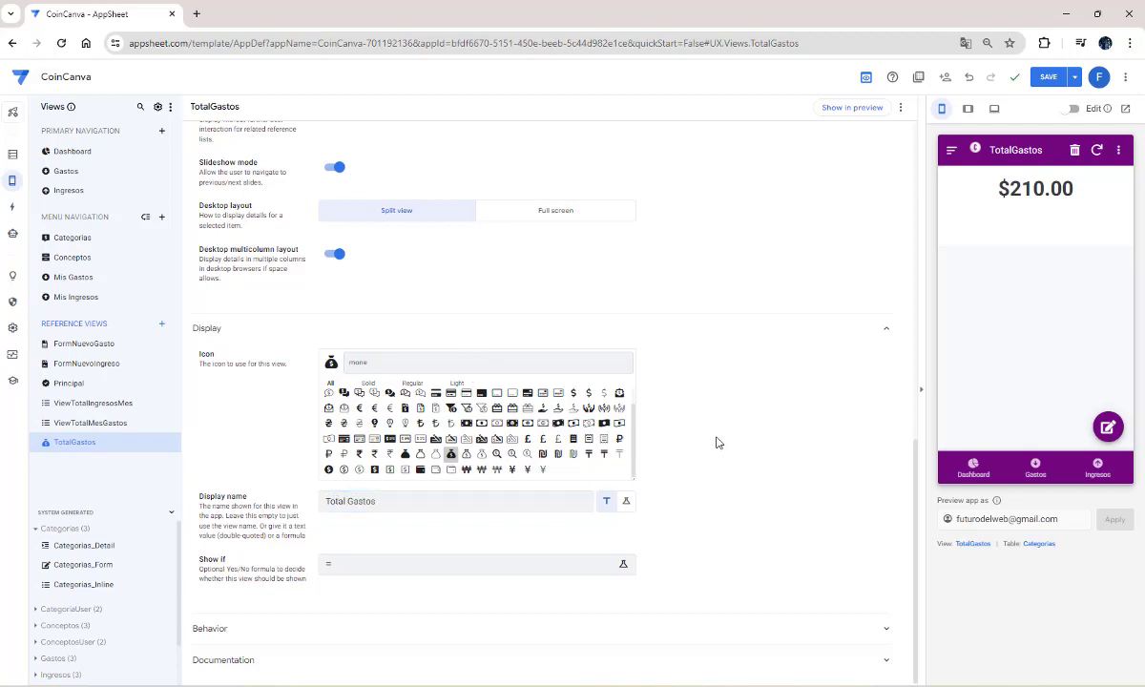
{"action": "left_click", "coordinate": [1048, 77]}
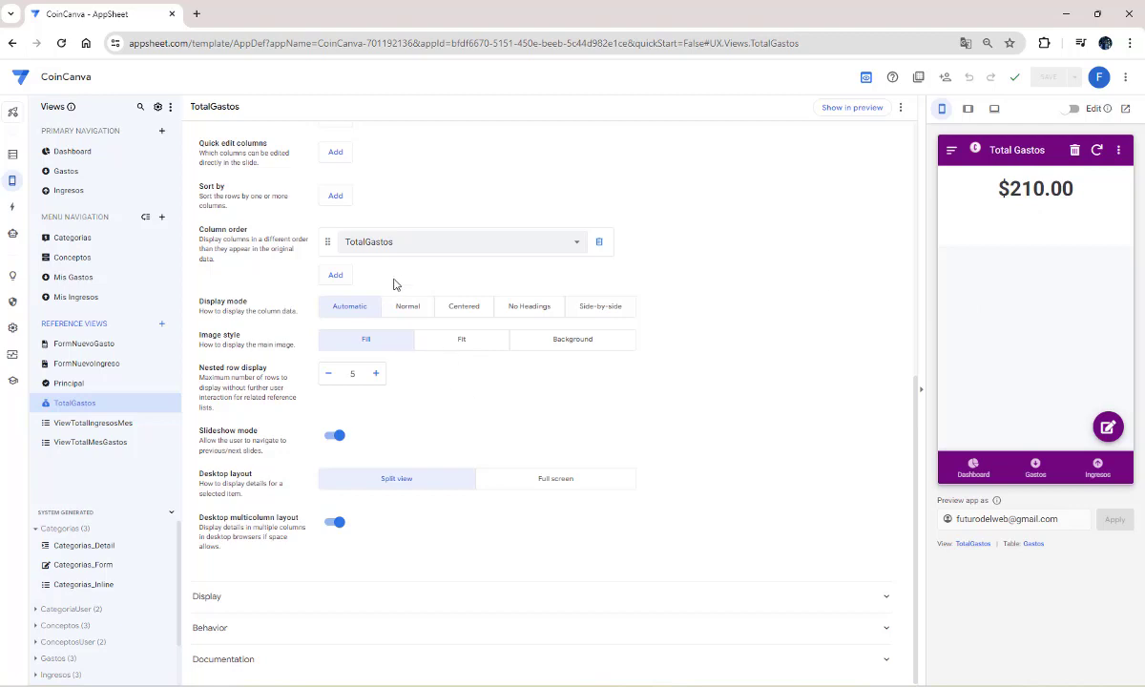
Step: Add a TotalGastos entry to the Dashboard's view entries
{"action": "scroll", "coordinate": [591, 493], "scroll_direction": "up", "scroll_amount": 1}
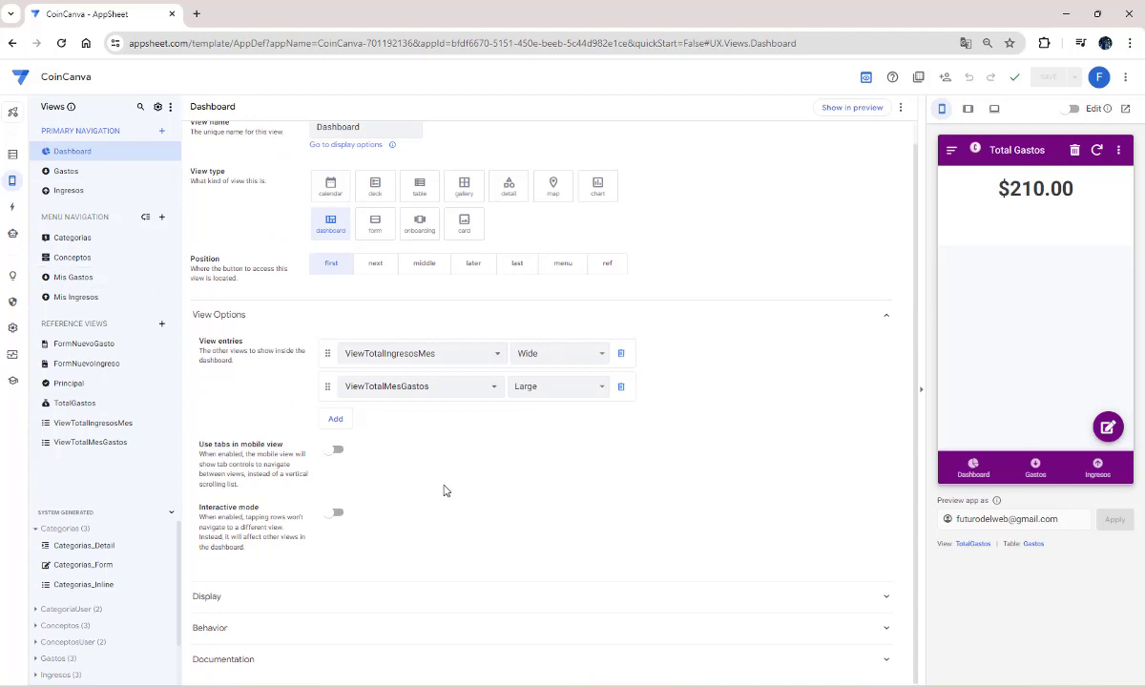
{"action": "left_click", "coordinate": [336, 419]}
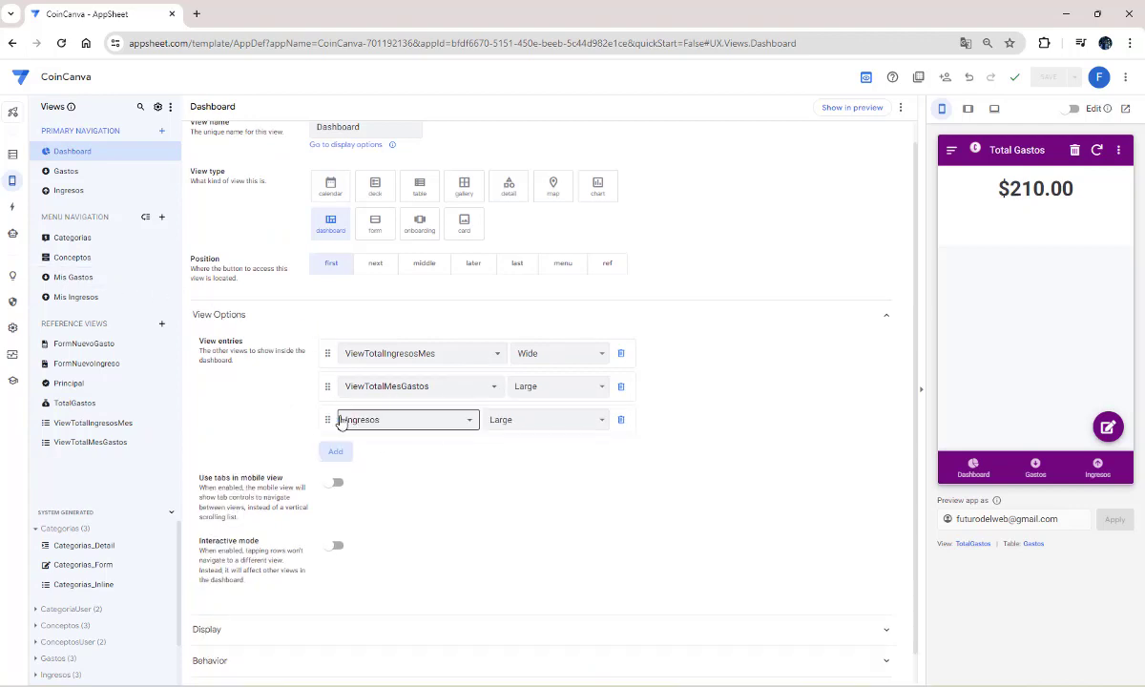
{"action": "left_click", "coordinate": [393, 426]}
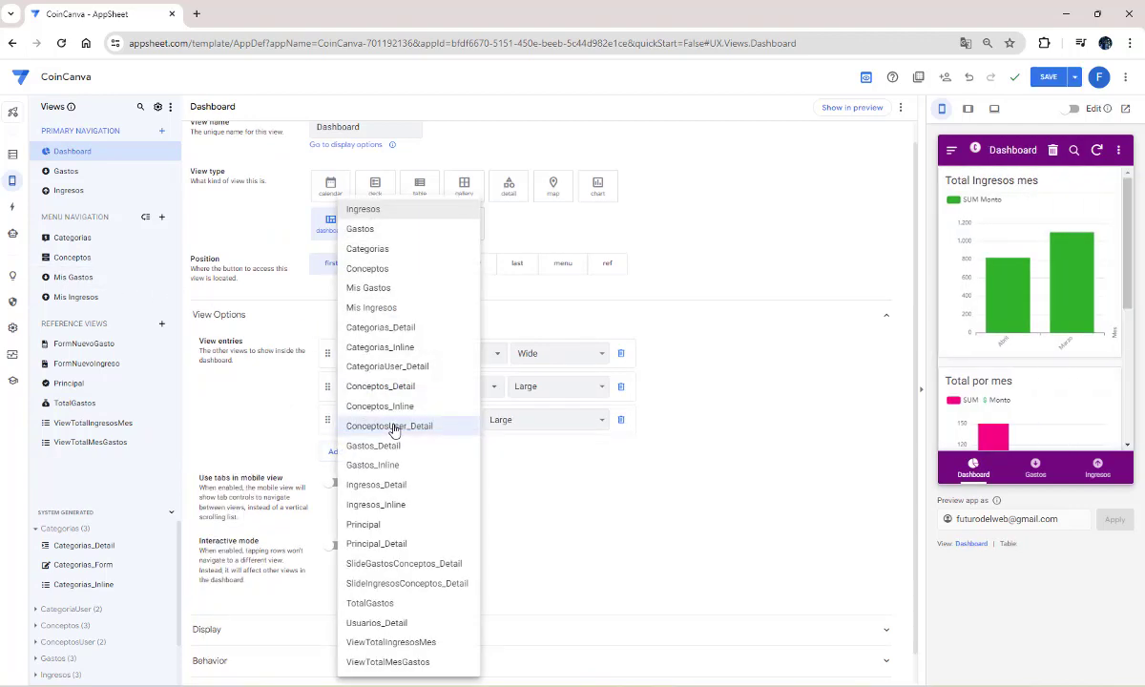
{"action": "left_click", "coordinate": [397, 606]}
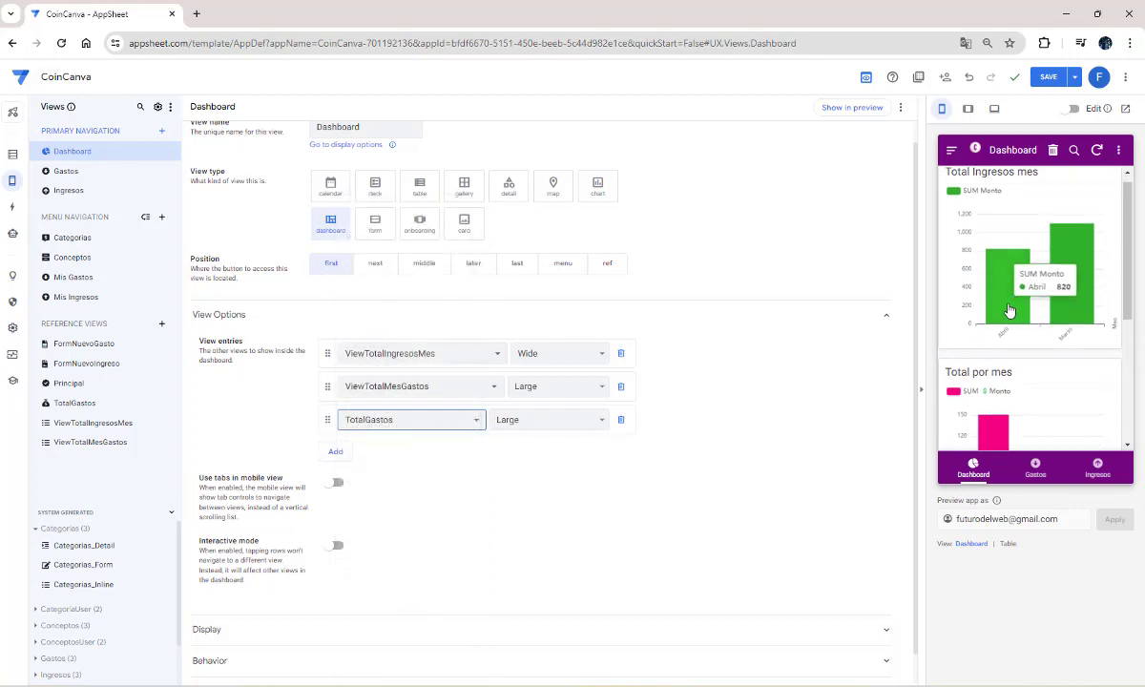
Step: Move the TotalGastos entry into second place, between the monthly income and expenses charts
{"action": "scroll", "coordinate": [1023, 408], "scroll_direction": "down", "scroll_amount": 5}
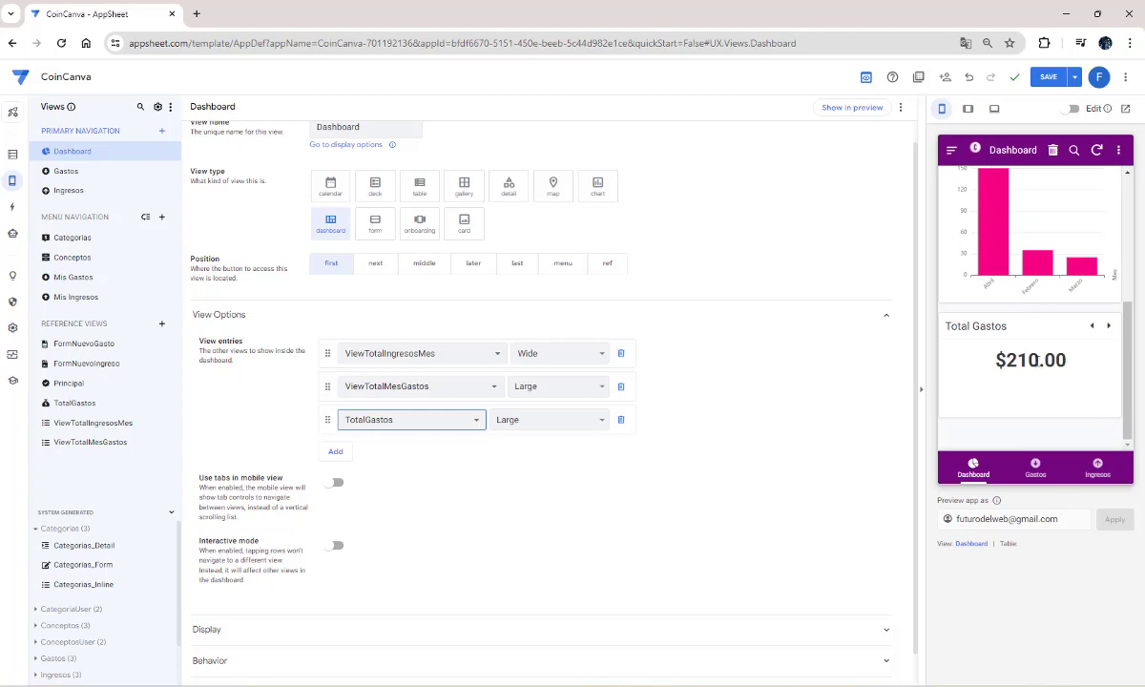
{"action": "scroll", "coordinate": [1036, 360], "scroll_direction": "up", "scroll_amount": 5}
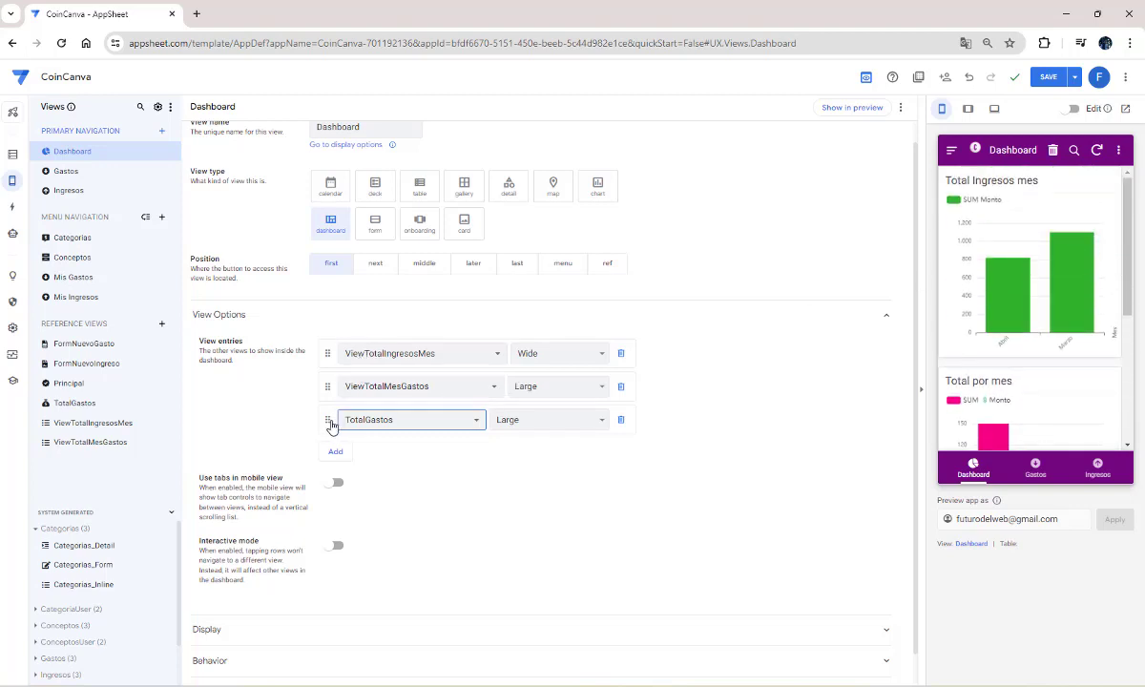
{"action": "left_click_drag", "start_coordinate": [328, 424], "coordinate": [332, 353]}
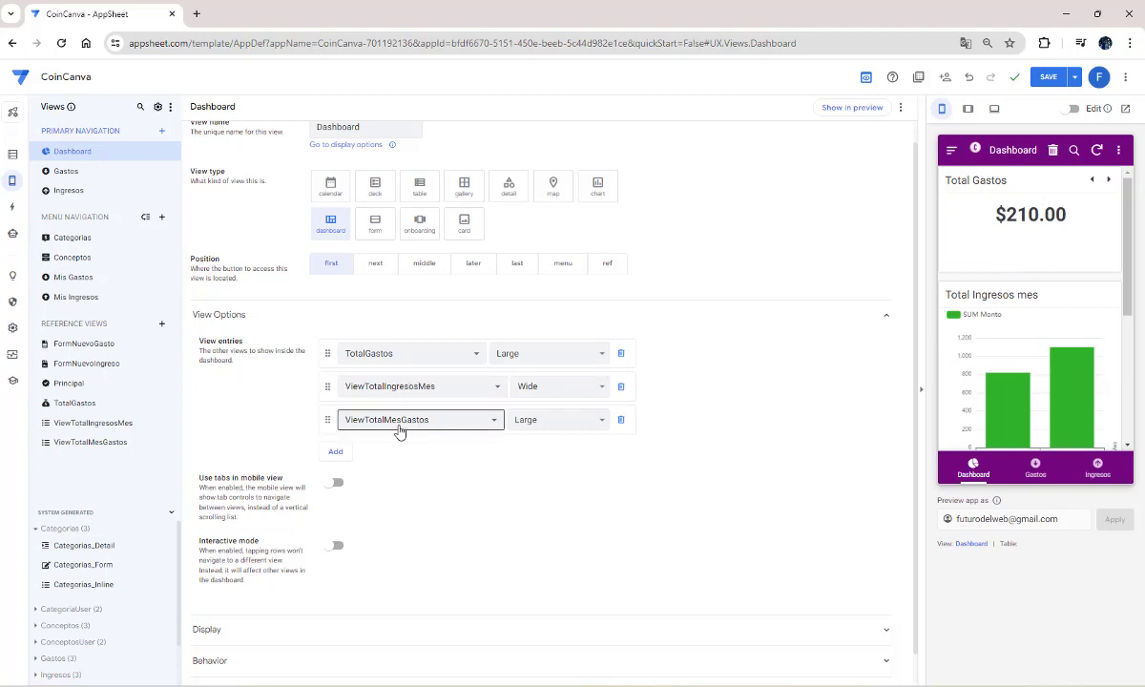
{"action": "left_click_drag", "start_coordinate": [328, 354], "coordinate": [333, 394]}
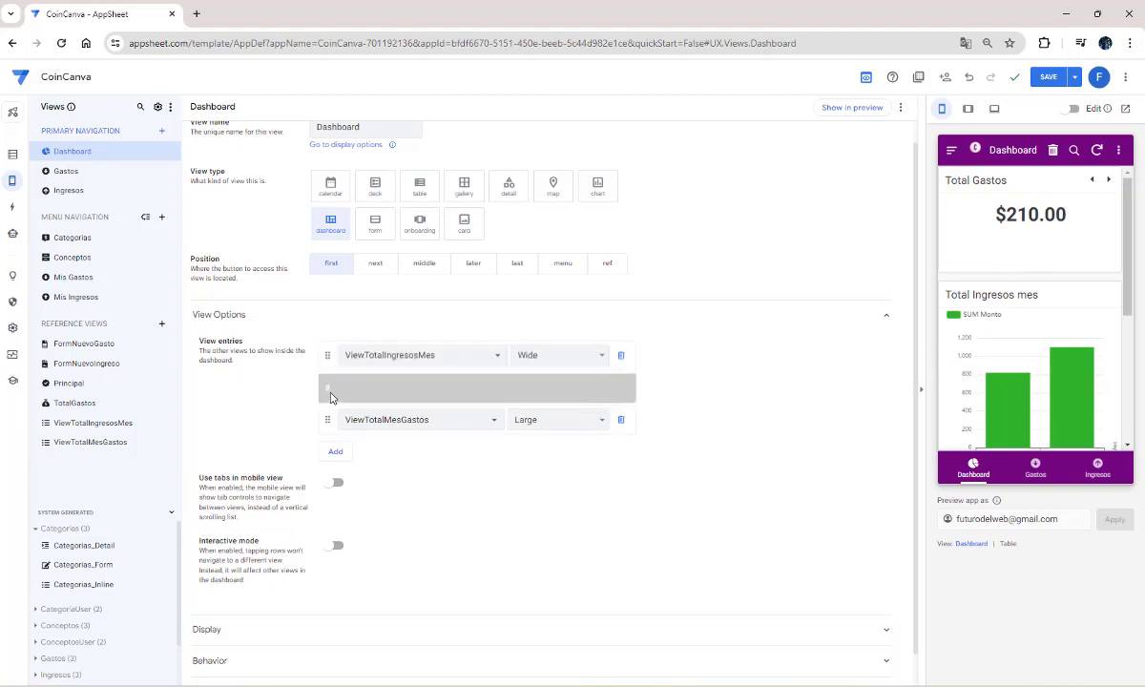
{"action": "scroll", "coordinate": [1012, 344], "scroll_direction": "down", "scroll_amount": 3}
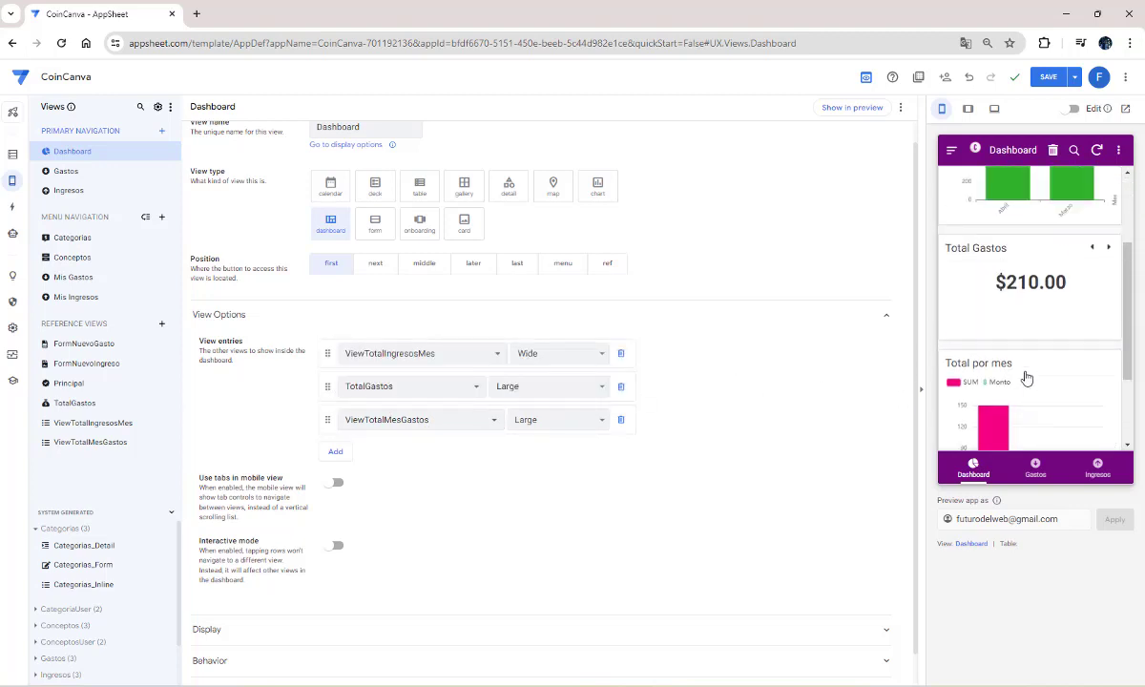
{"action": "scroll", "coordinate": [1027, 379], "scroll_direction": "up", "scroll_amount": 3}
{"action": "scroll", "coordinate": [1043, 306], "scroll_direction": "down", "scroll_amount": 1}
{"action": "scroll", "coordinate": [1090, 316], "scroll_direction": "down", "scroll_amount": 2}
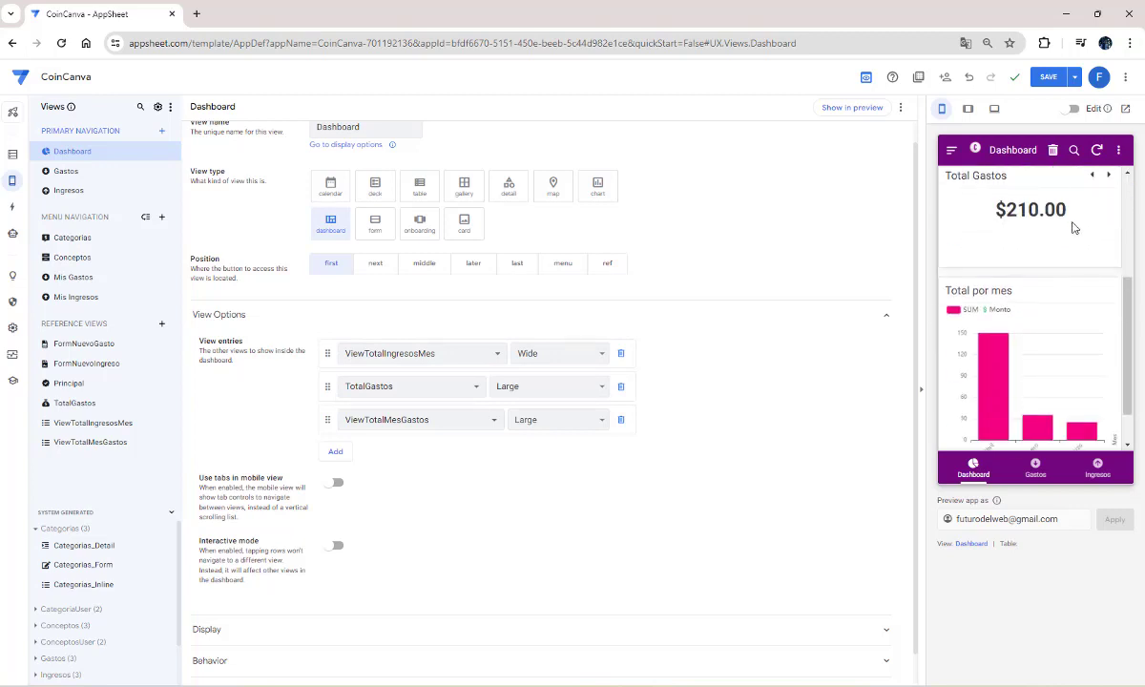
{"action": "scroll", "coordinate": [1088, 343], "scroll_direction": "up", "scroll_amount": 1}
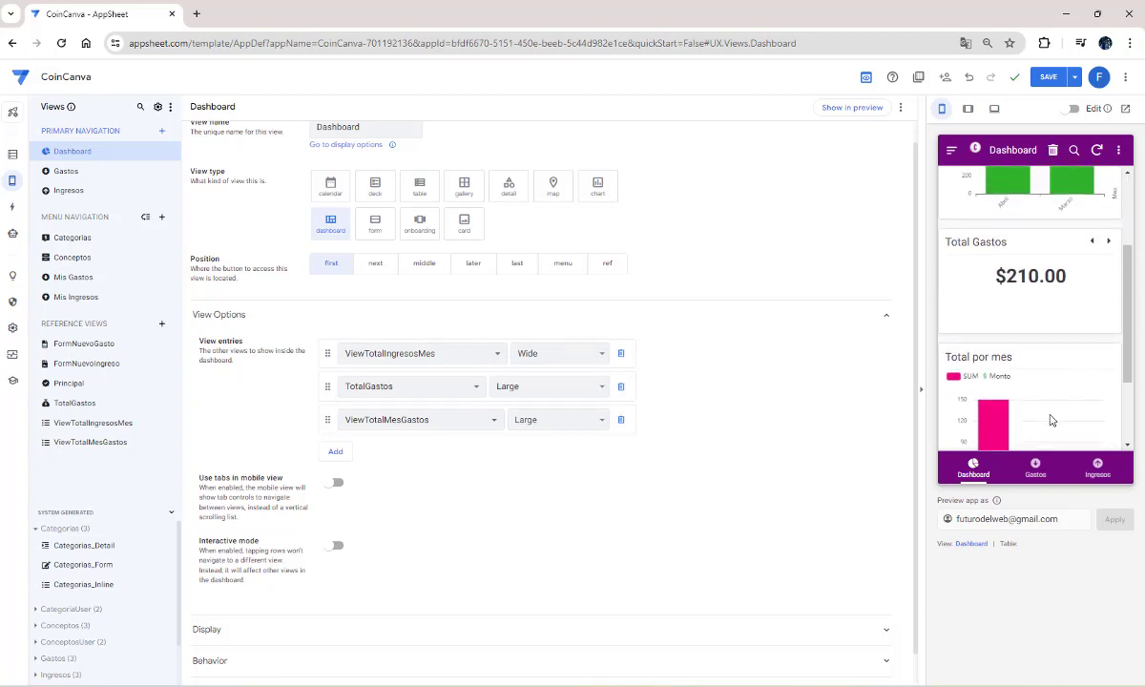
{"action": "scroll", "coordinate": [1051, 420], "scroll_direction": "down", "scroll_amount": 2}
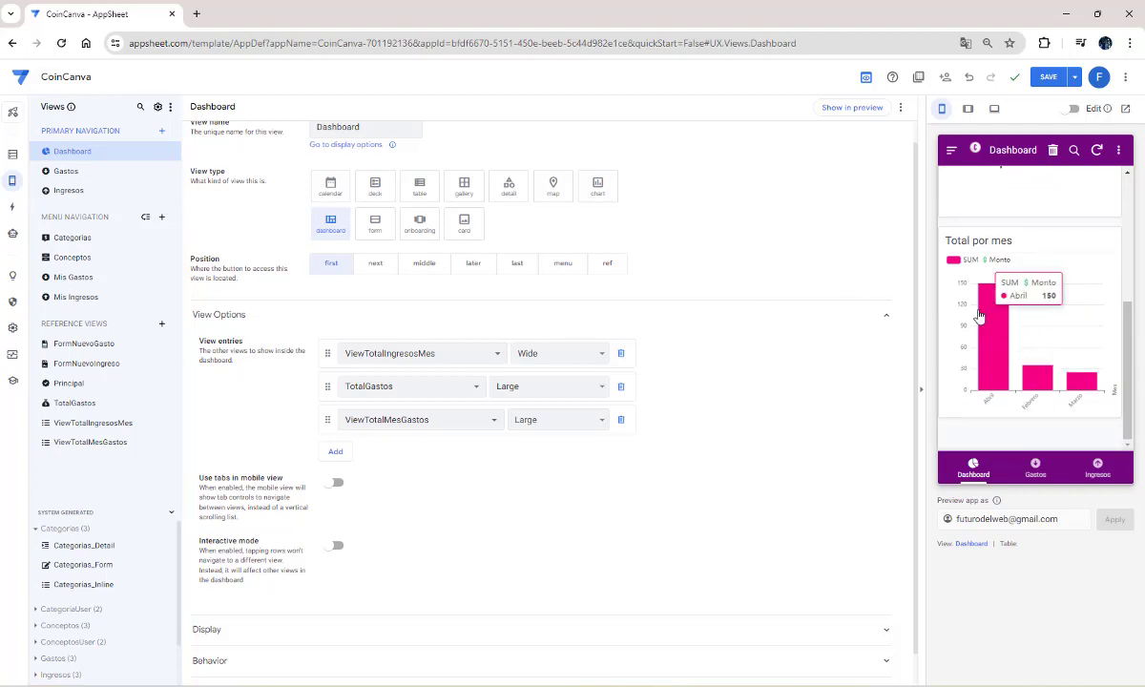
{"action": "scroll", "coordinate": [980, 315], "scroll_direction": "up", "scroll_amount": 3}
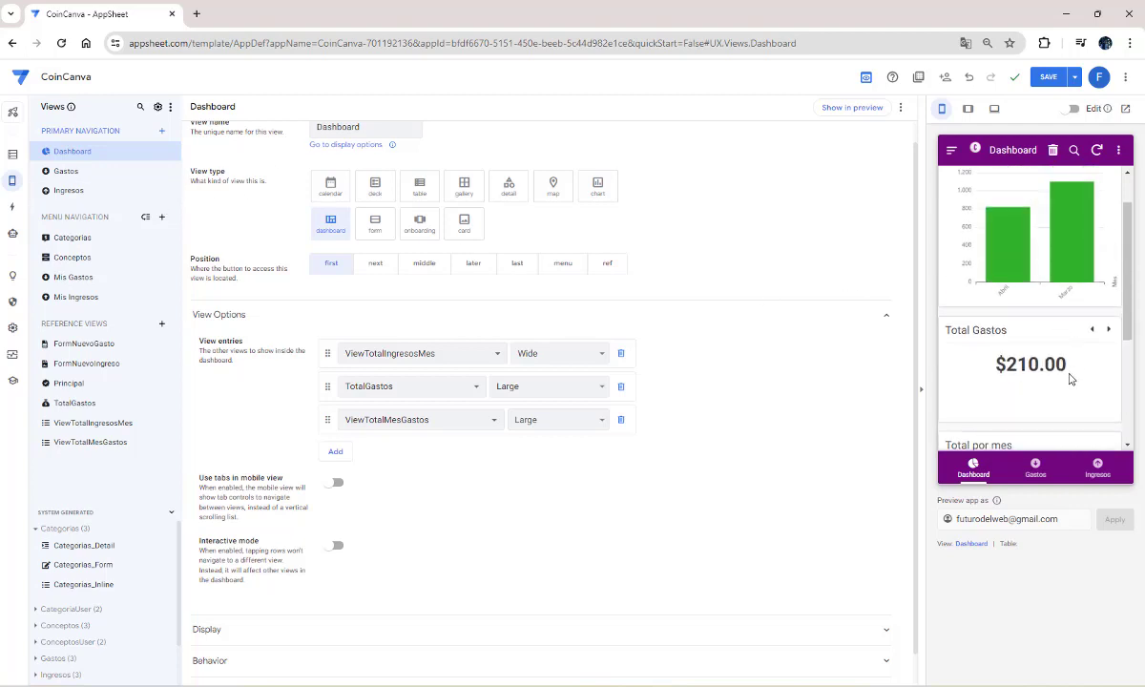
{"action": "scroll", "coordinate": [1015, 286], "scroll_direction": "down", "scroll_amount": 1}
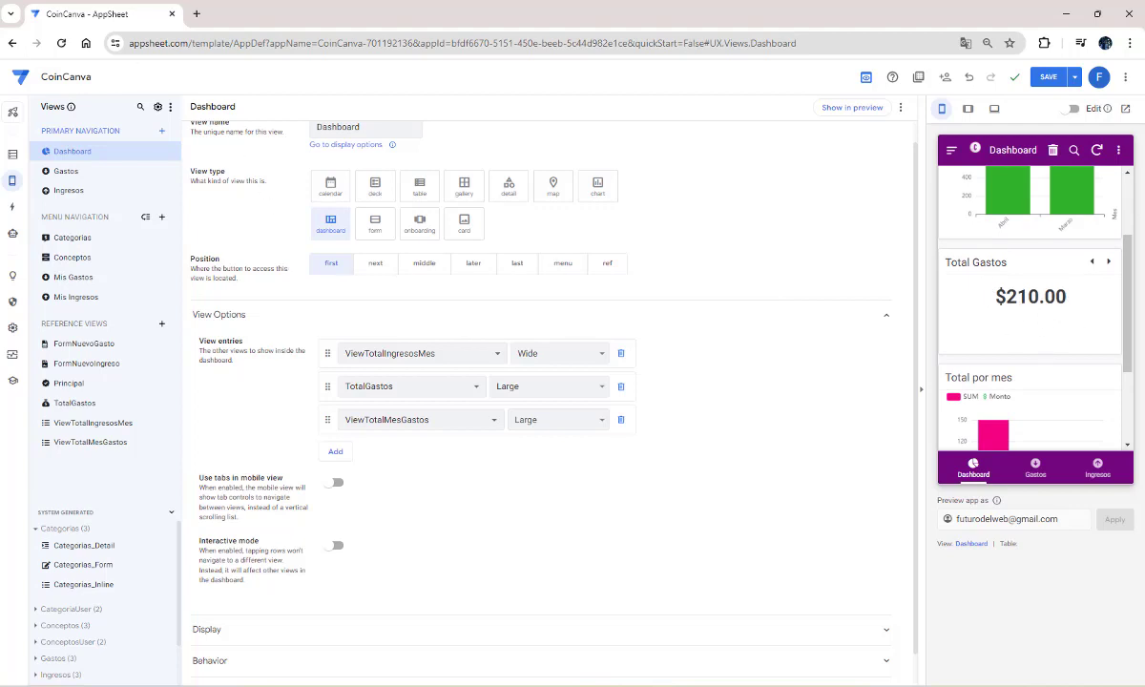
{"action": "scroll", "coordinate": [535, 382], "scroll_direction": "down", "scroll_amount": 1}
{"action": "scroll", "coordinate": [1048, 375], "scroll_direction": "down", "scroll_amount": 1}
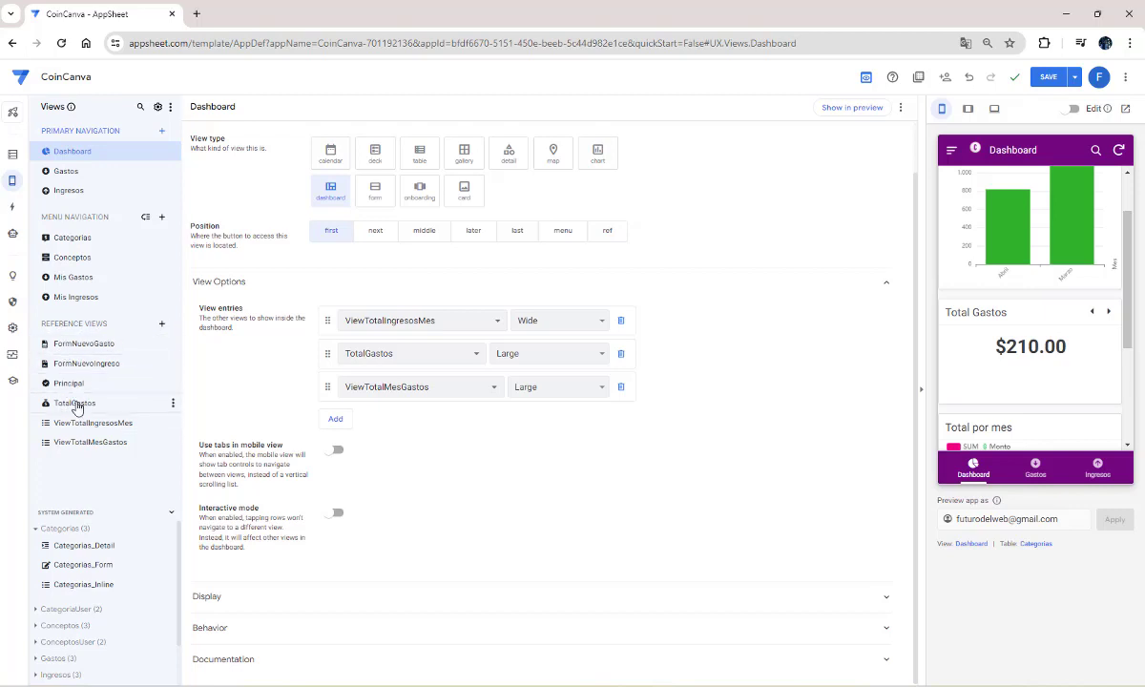
Step: Turn off Slideshow mode for the TotalGastos view and save the app
{"action": "left_click", "coordinate": [77, 406]}
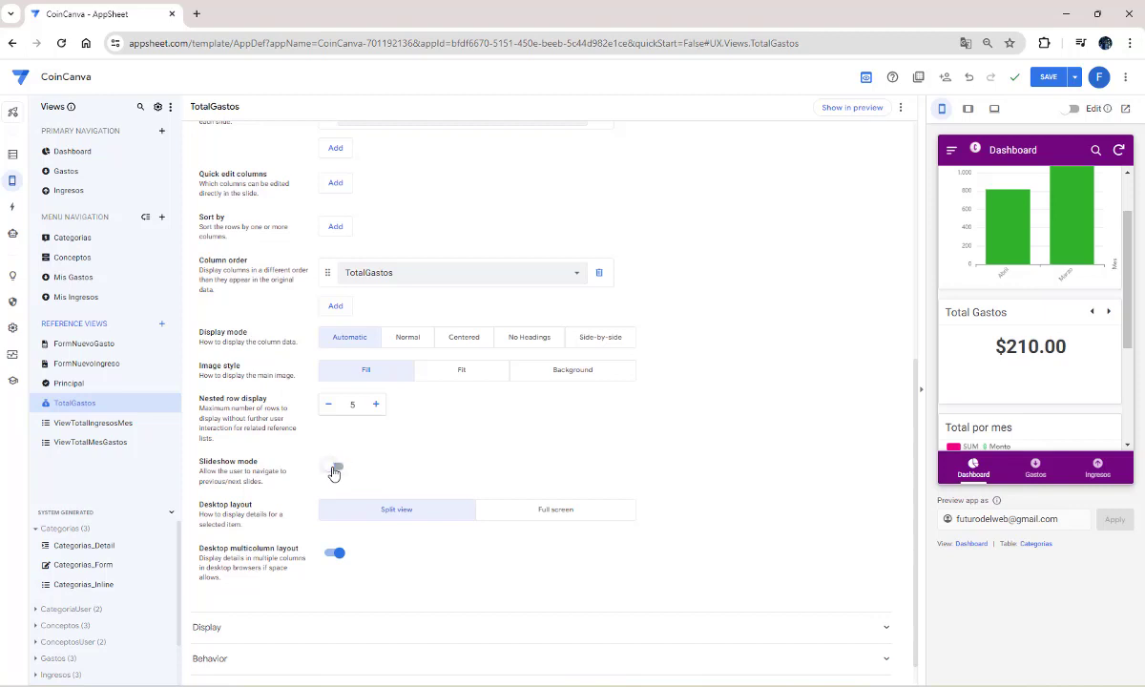
{"action": "left_click", "coordinate": [1053, 335]}
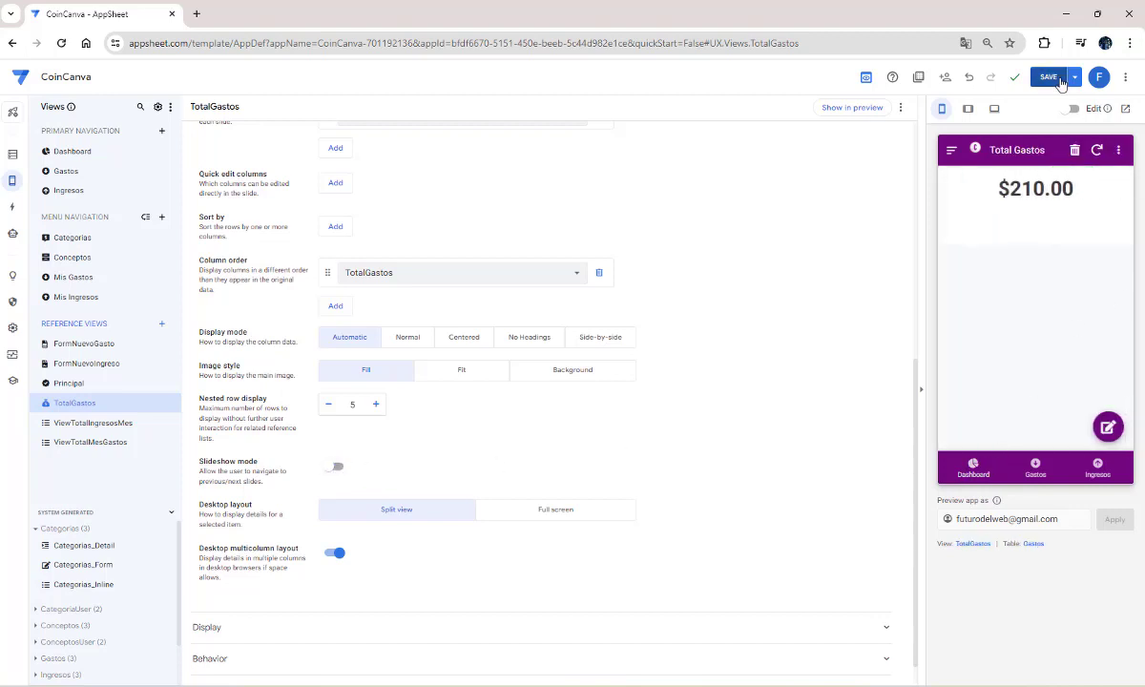
{"action": "left_click", "coordinate": [1049, 77]}
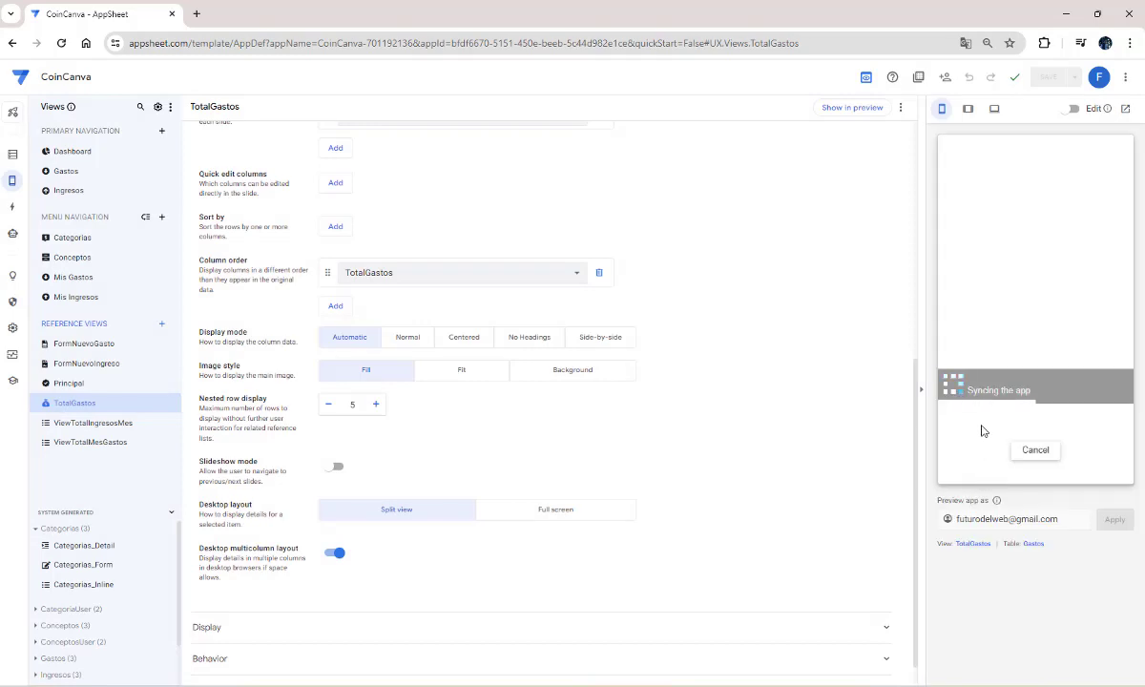
Step: Show the Dashboard in the preview and check the $210.00 card beneath the income chart
{"action": "left_click", "coordinate": [976, 465]}
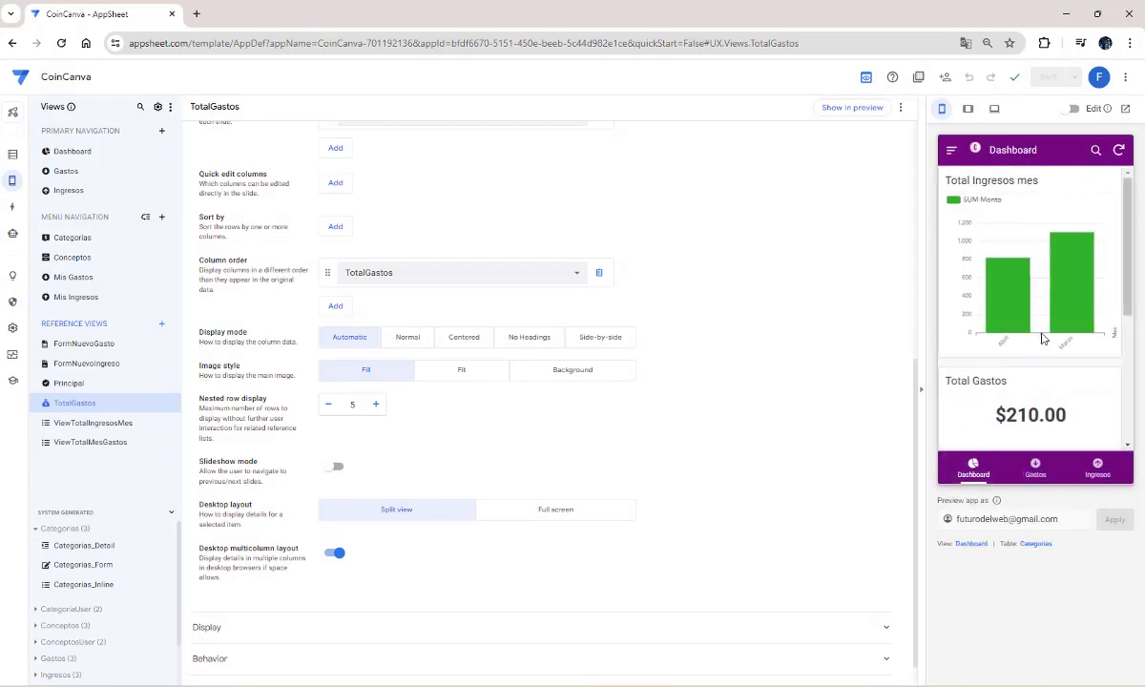
{"action": "scroll", "coordinate": [1070, 363], "scroll_direction": "down", "scroll_amount": 2}
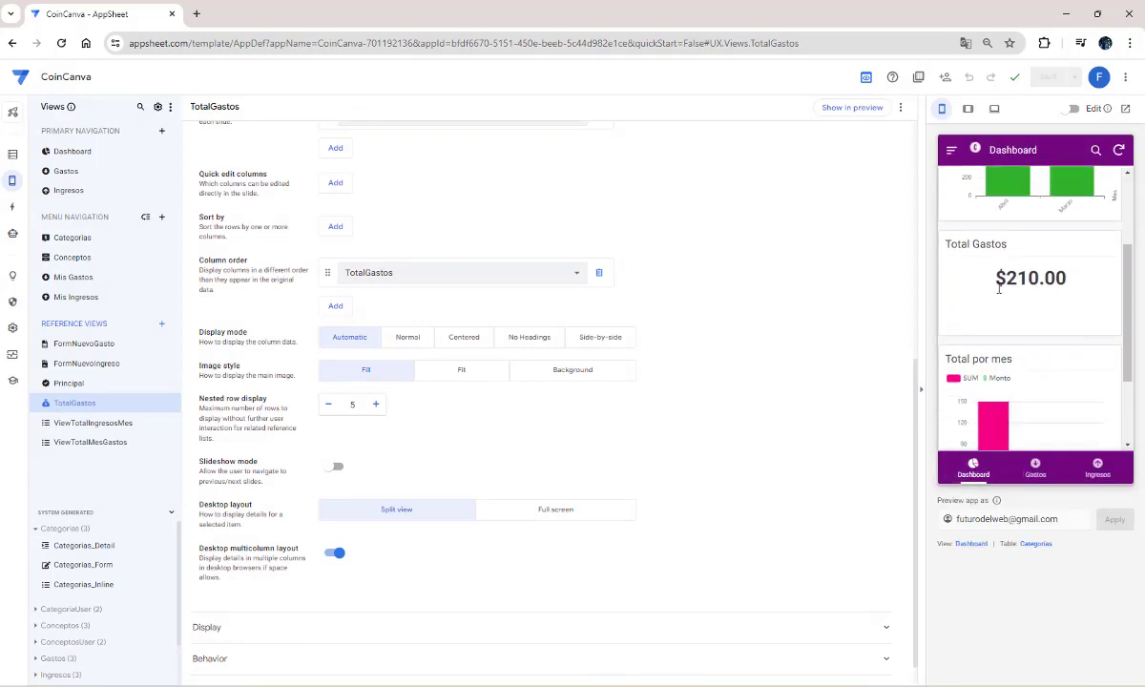
{"action": "scroll", "coordinate": [1054, 340], "scroll_direction": "down", "scroll_amount": 1}
{"action": "scroll", "coordinate": [1056, 344], "scroll_direction": "down", "scroll_amount": 2}
{"action": "scroll", "coordinate": [1057, 345], "scroll_direction": "up", "scroll_amount": 1}
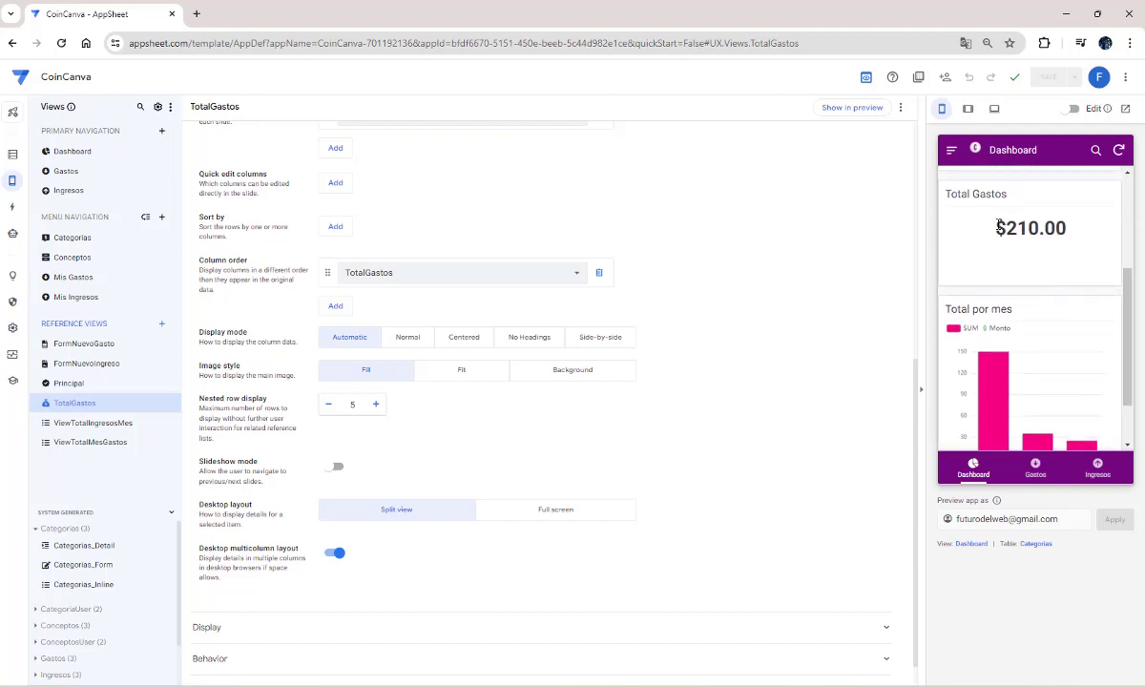
{"action": "left_click_drag", "start_coordinate": [988, 230], "coordinate": [1091, 247]}
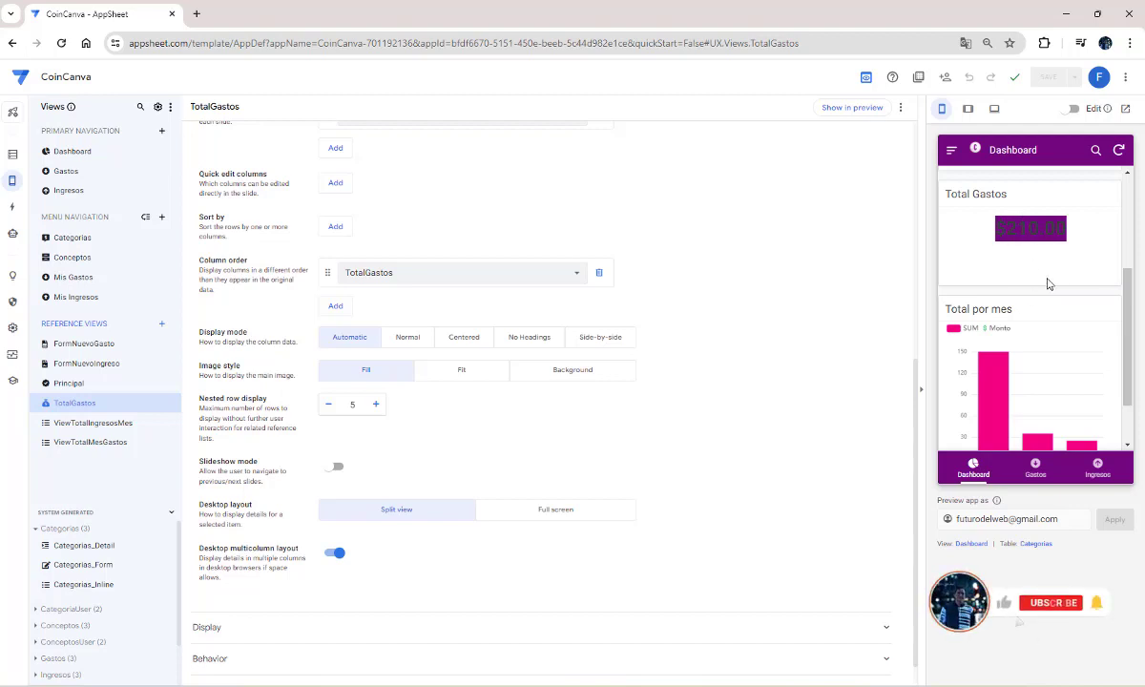
{"action": "scroll", "coordinate": [1057, 253], "scroll_direction": "up", "scroll_amount": 2}
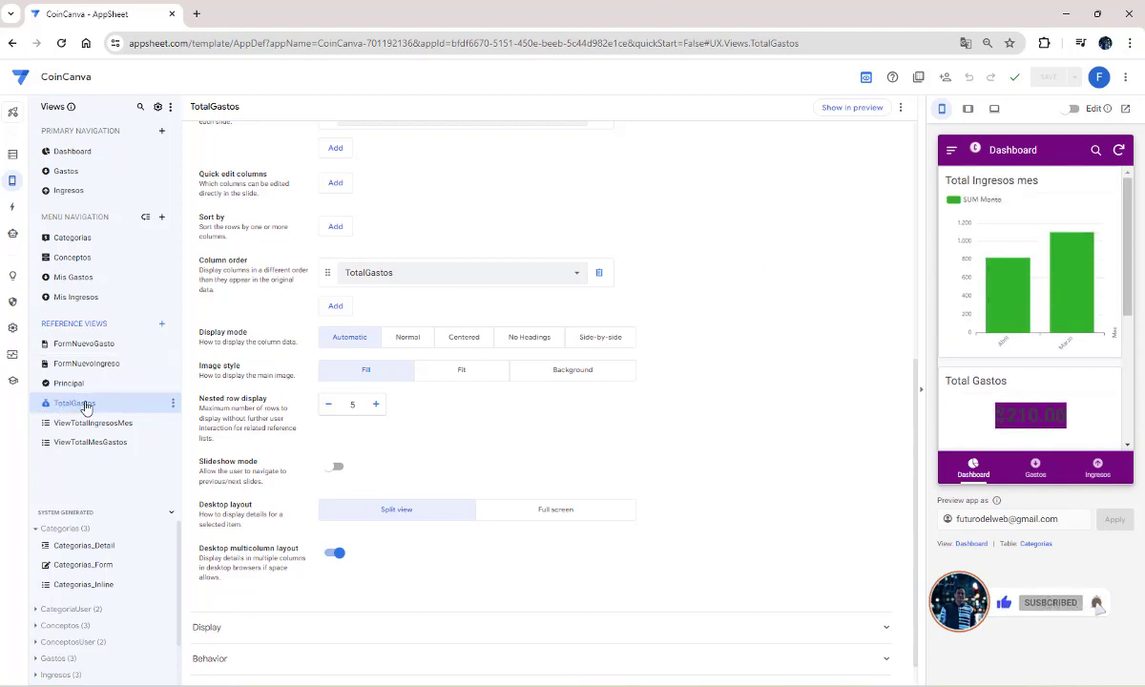
Step: Copy the TotalGastos view as a new TotalIngreso view and point it at the Ingresos data
{"action": "left_click", "coordinate": [173, 403]}
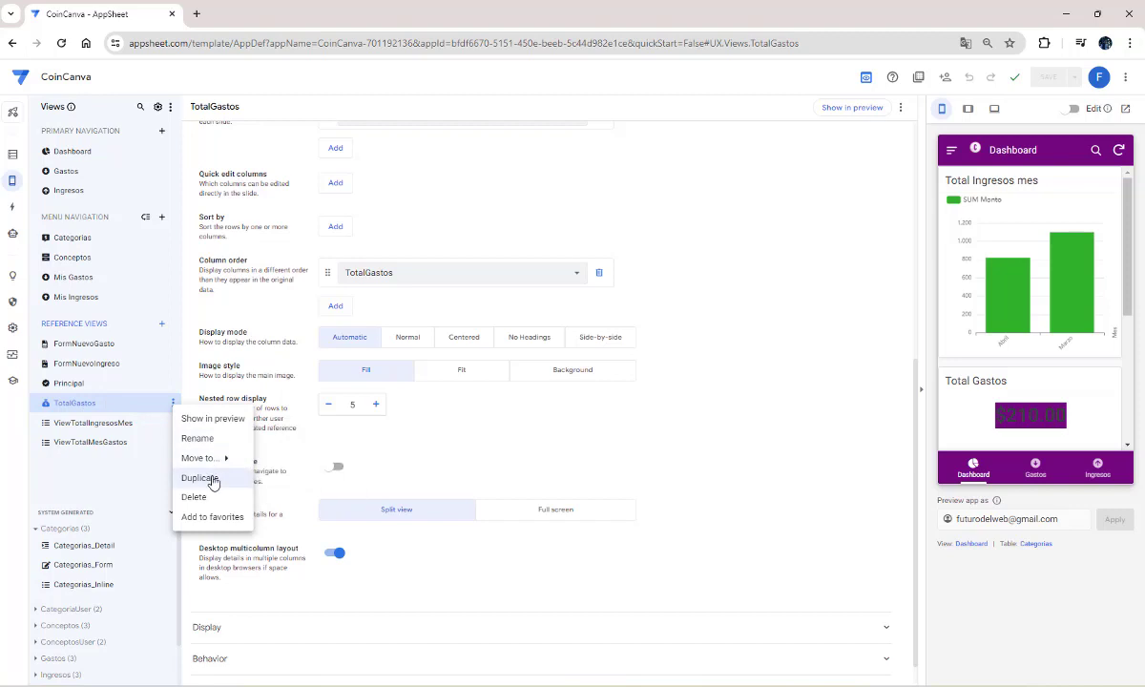
{"action": "left_click", "coordinate": [212, 479]}
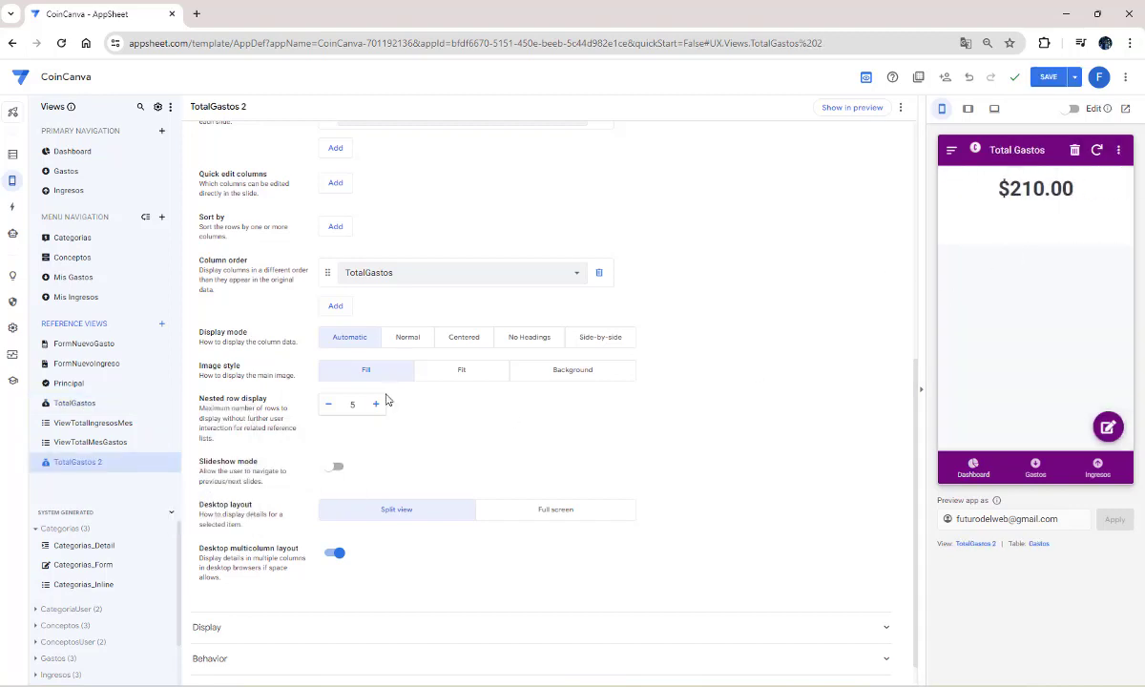
{"action": "scroll", "coordinate": [465, 250], "scroll_direction": "up", "scroll_amount": 3}
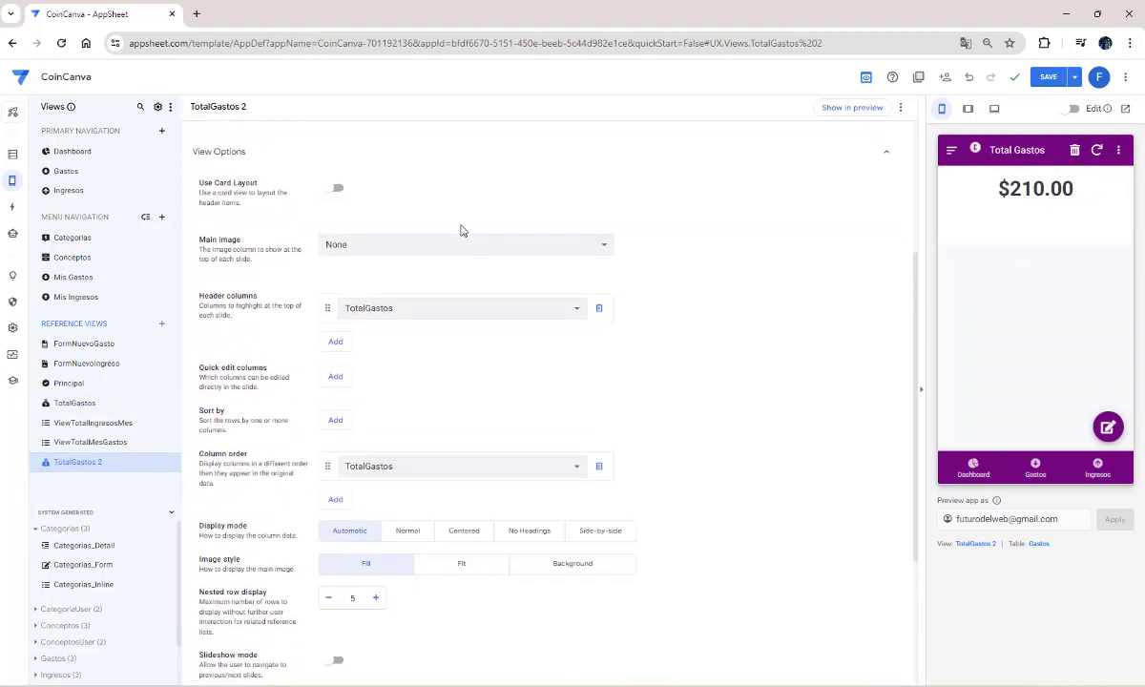
{"action": "scroll", "coordinate": [461, 230], "scroll_direction": "up", "scroll_amount": 4}
{"action": "left_click", "coordinate": [383, 153]}
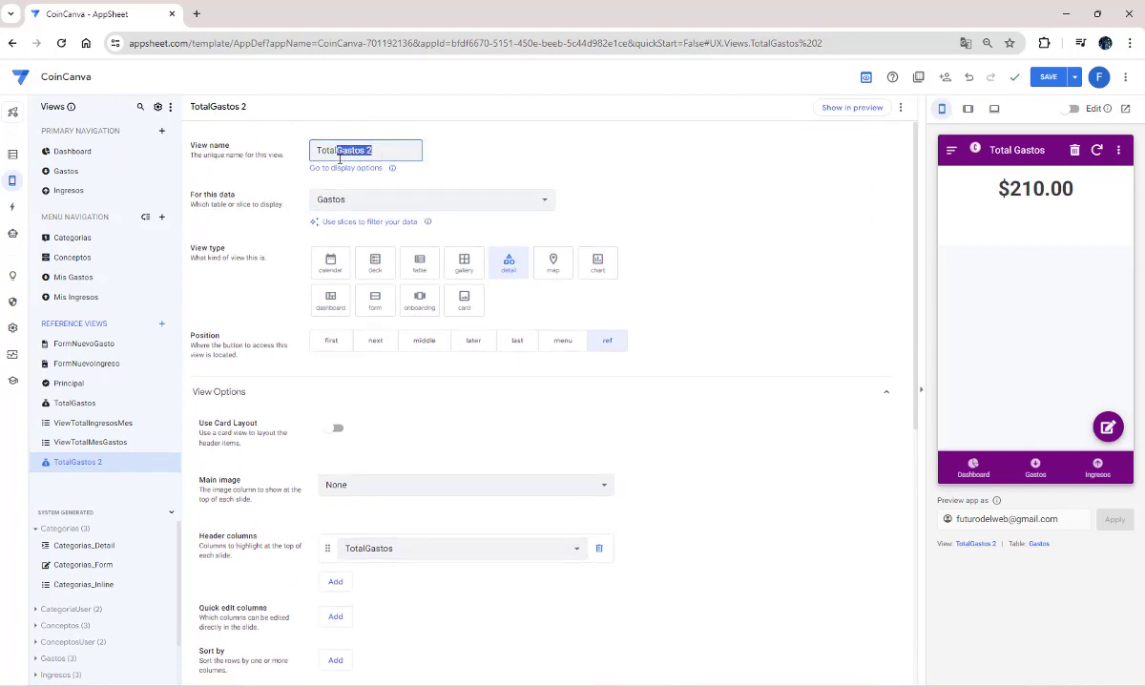
{"action": "type", "text": "p"}
{"action": "left_click", "coordinate": [334, 202]}
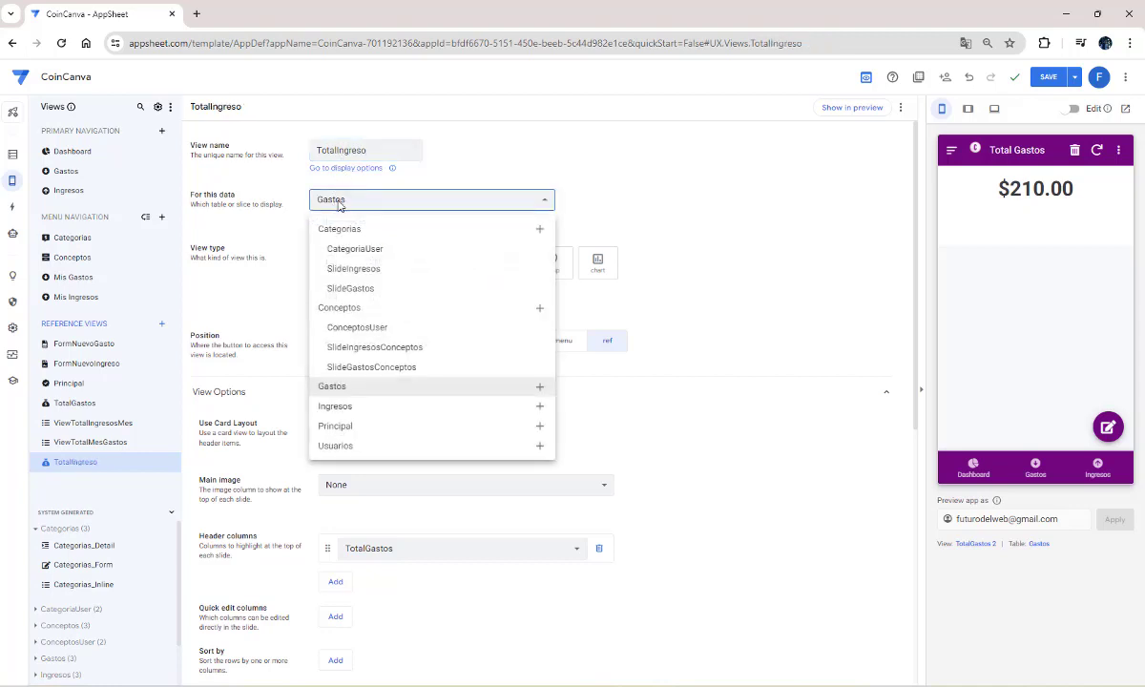
{"action": "left_click", "coordinate": [358, 407]}
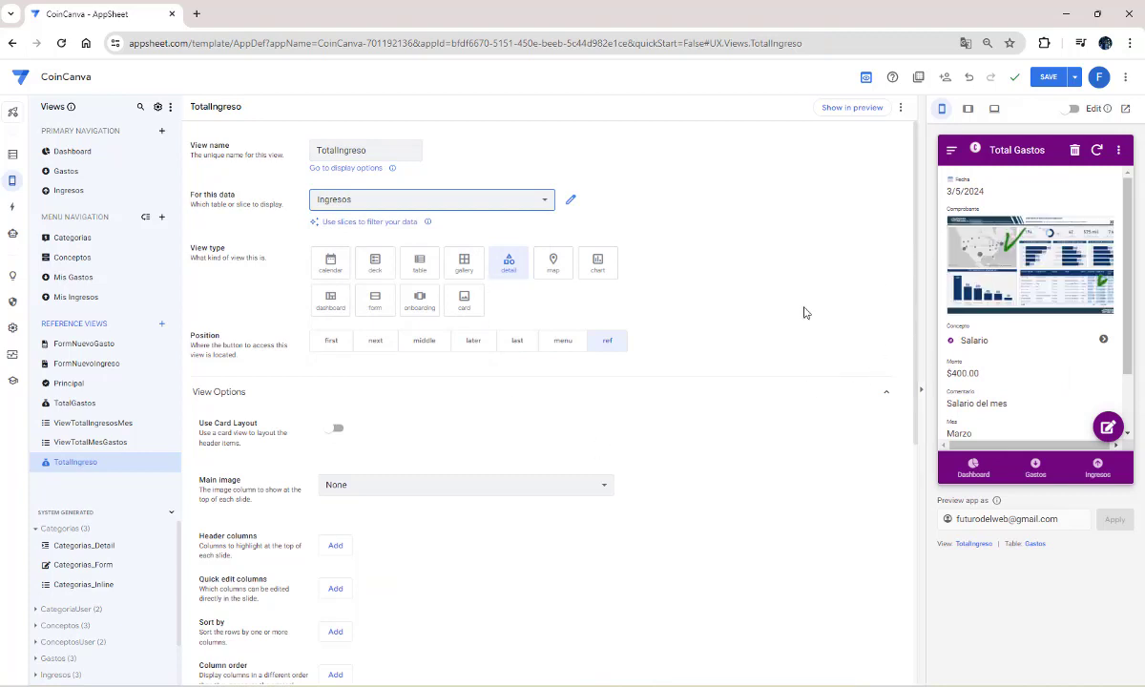
Step: Add TotalIngresos as the new view's header column
{"action": "scroll", "coordinate": [610, 431], "scroll_direction": "down", "scroll_amount": 1}
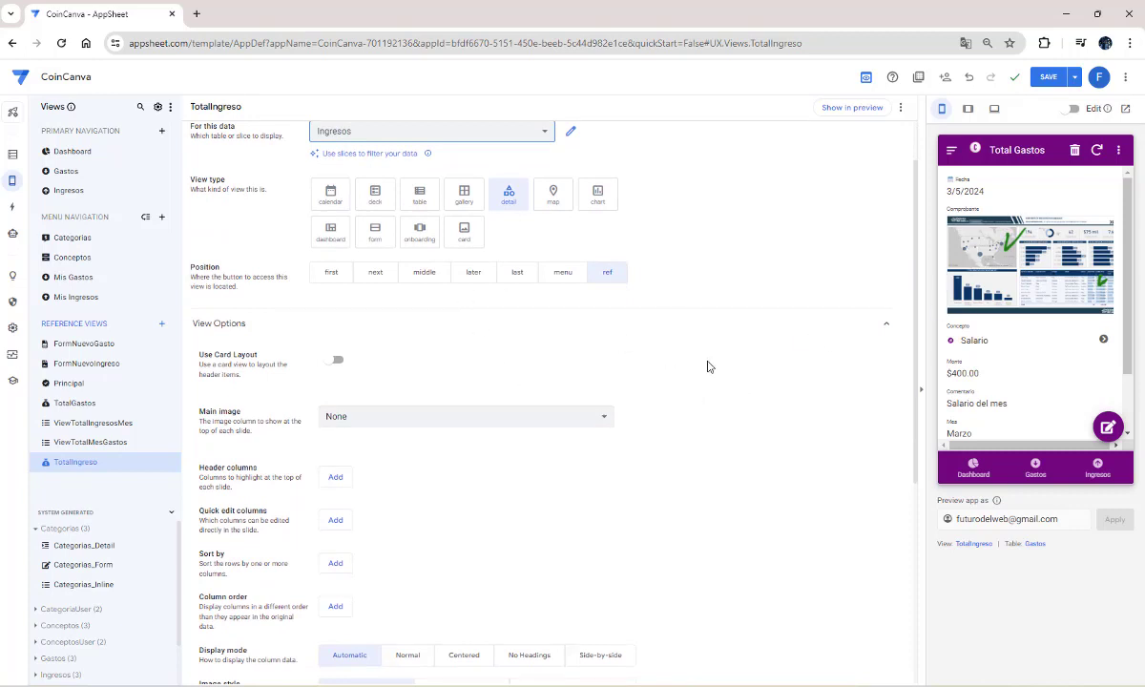
{"action": "scroll", "coordinate": [707, 367], "scroll_direction": "down", "scroll_amount": 3}
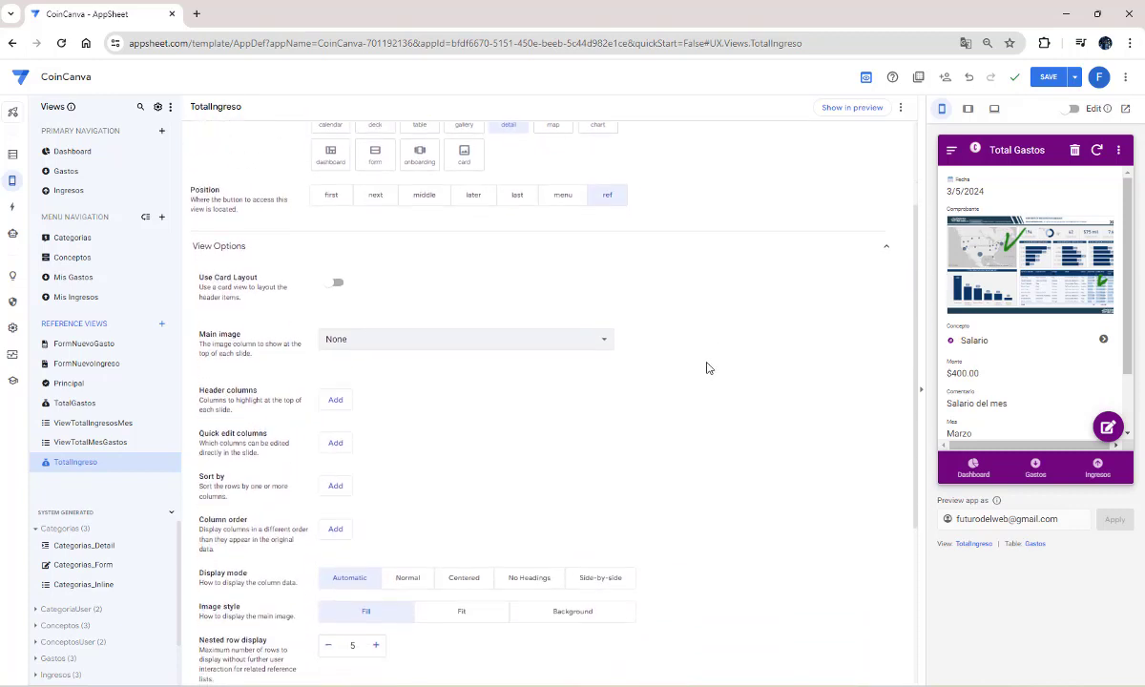
{"action": "scroll", "coordinate": [707, 368], "scroll_direction": "up", "scroll_amount": 2}
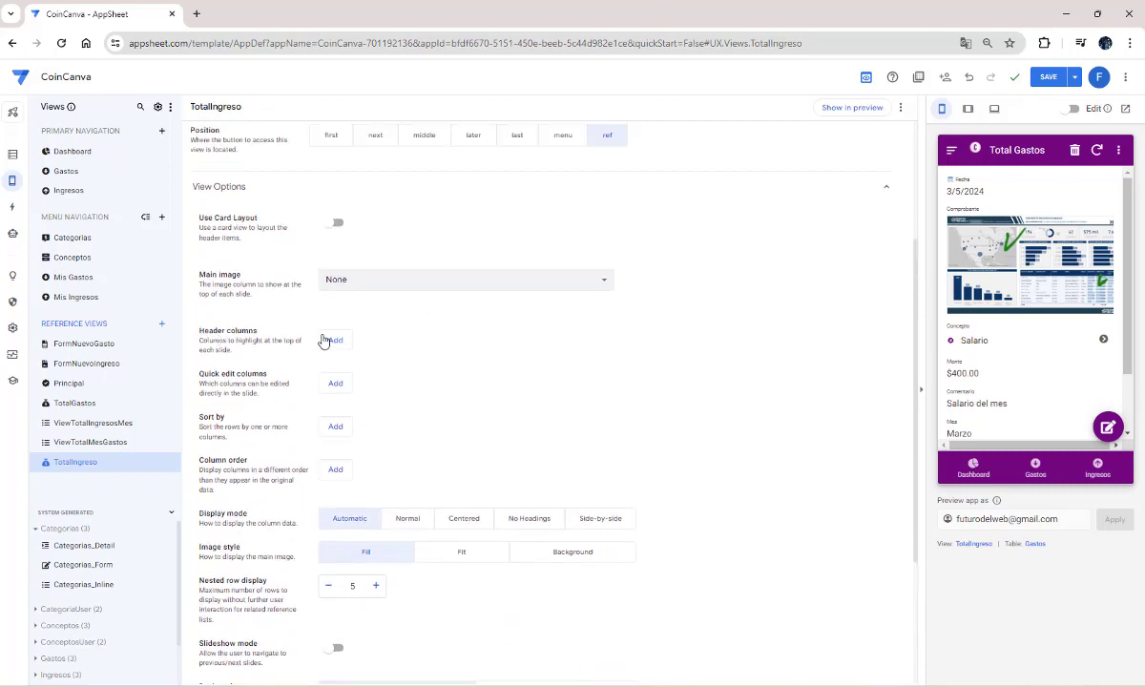
{"action": "left_click", "coordinate": [330, 344]}
{"action": "left_click", "coordinate": [363, 346]}
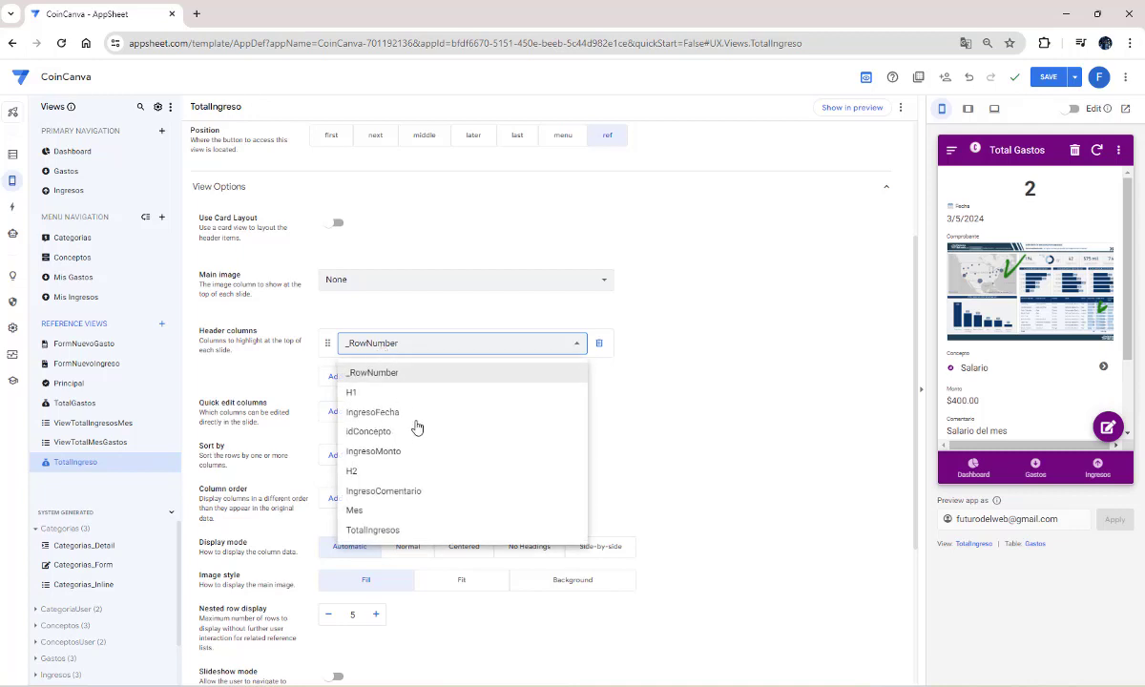
{"action": "left_click", "coordinate": [390, 532]}
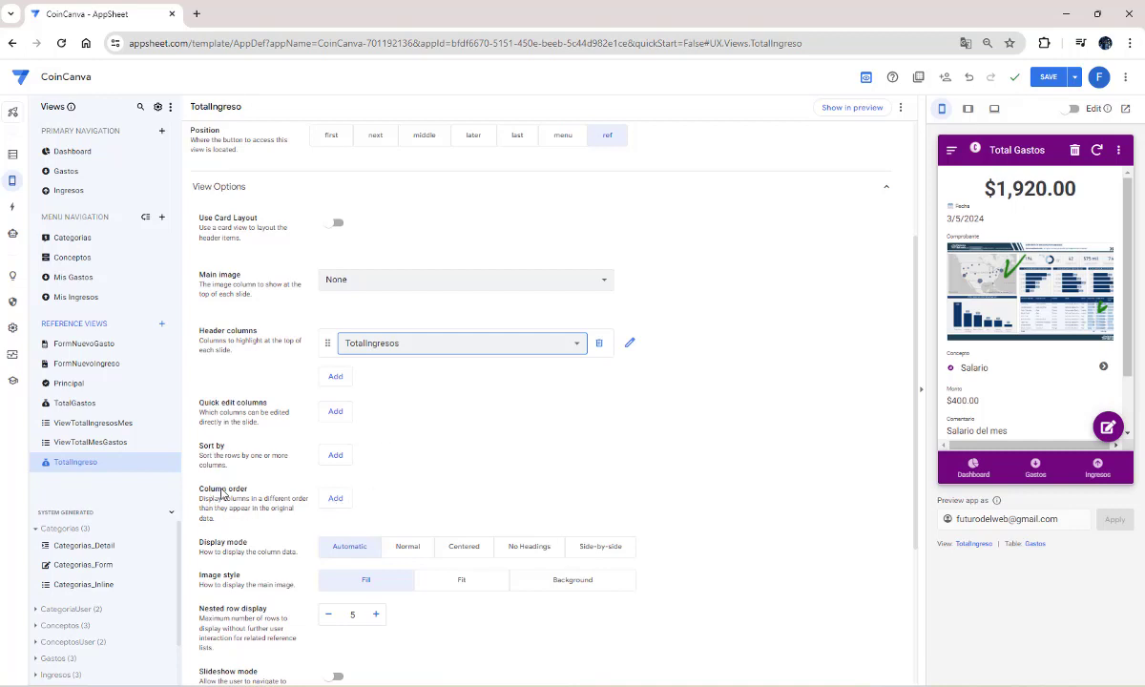
Step: Limit the column order to TotalIngresos only, previewing $1,920.00
{"action": "left_click", "coordinate": [340, 505]}
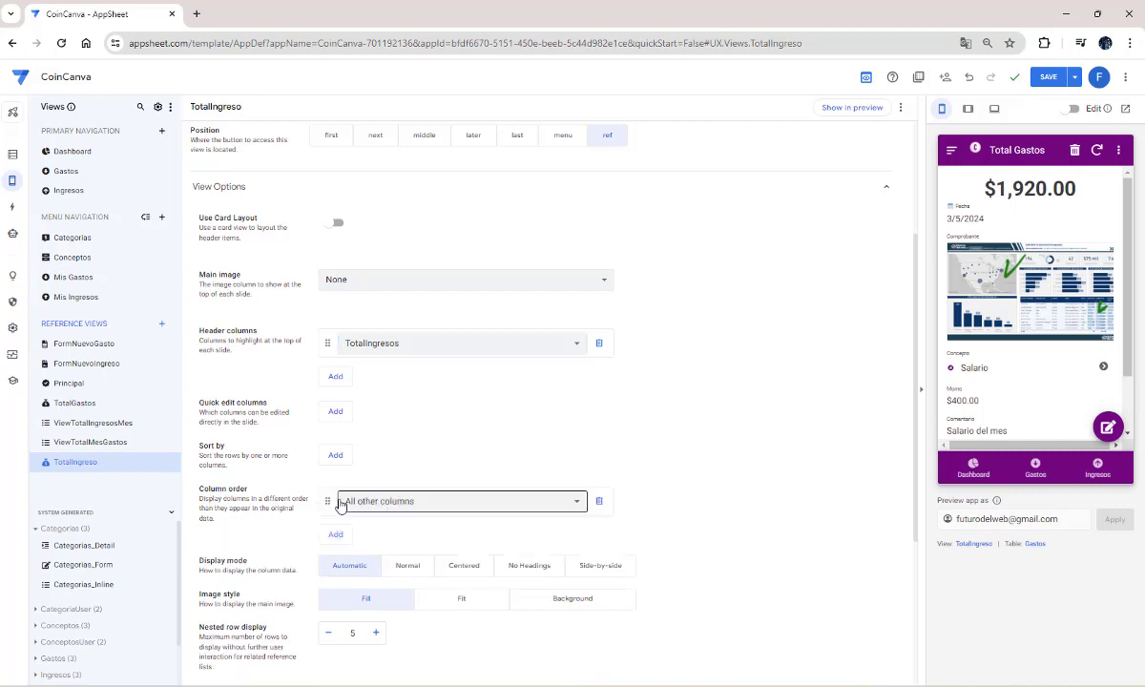
{"action": "left_click", "coordinate": [460, 503]}
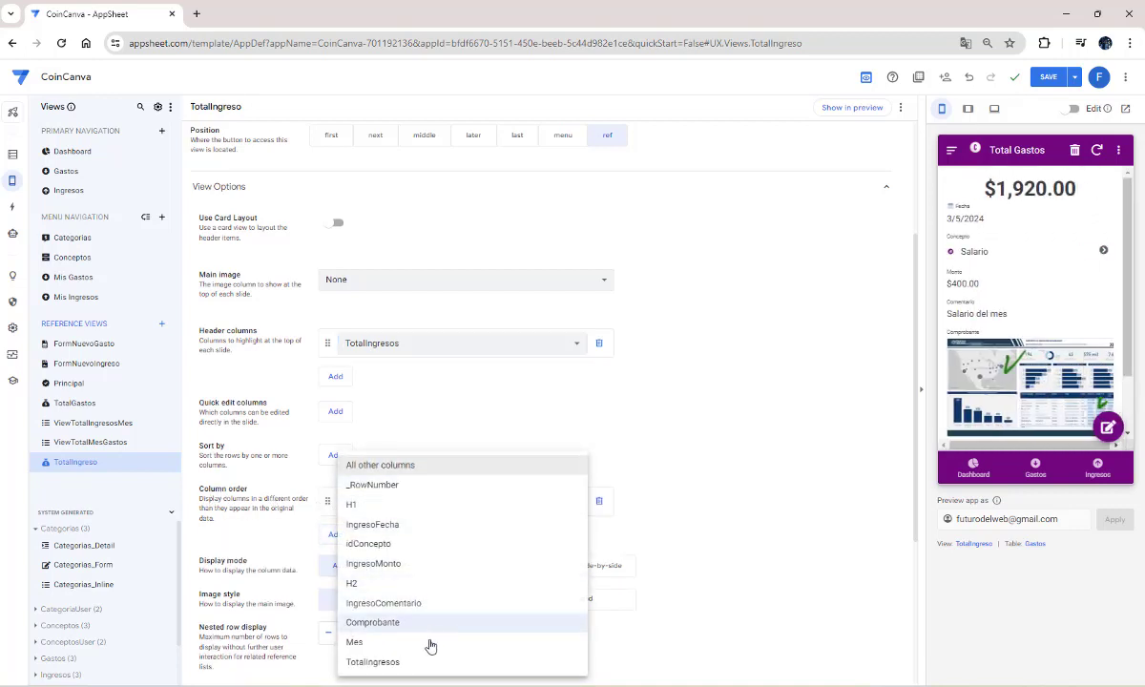
{"action": "left_click", "coordinate": [393, 662]}
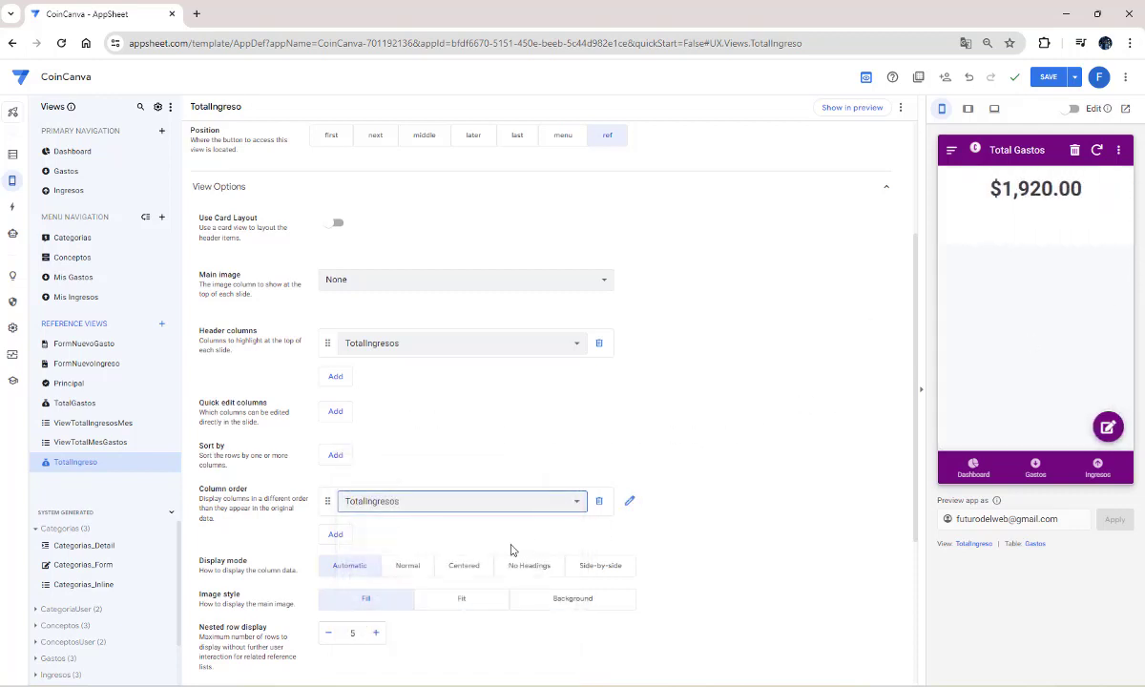
{"action": "scroll", "coordinate": [545, 573], "scroll_direction": "down", "scroll_amount": 2}
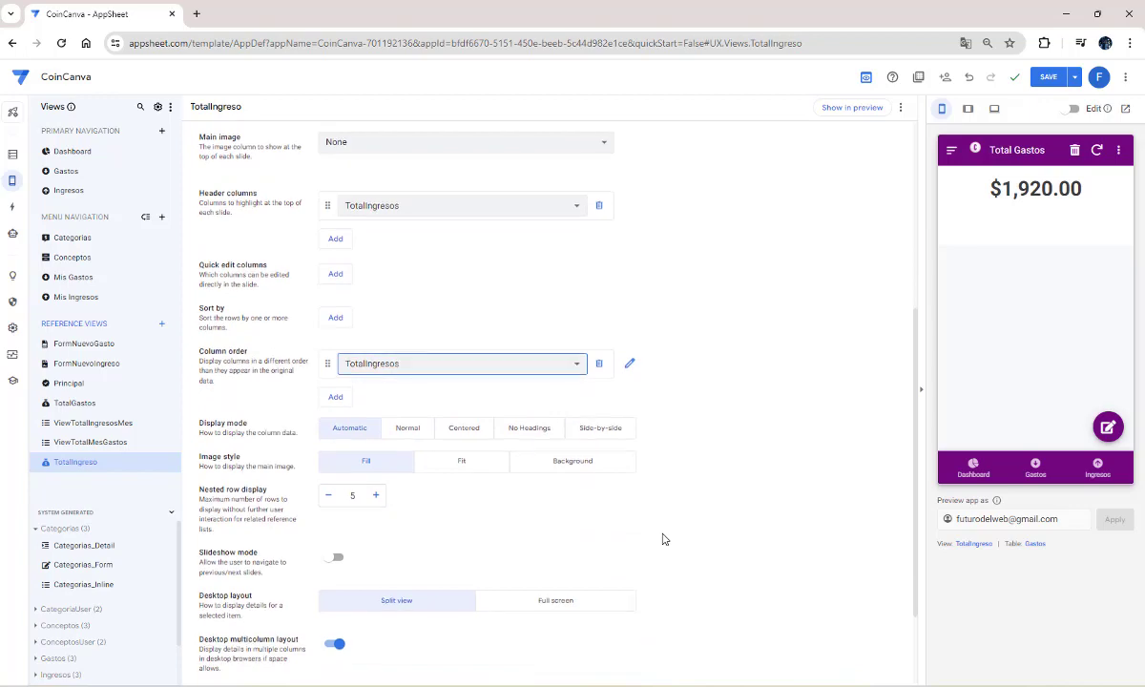
{"action": "scroll", "coordinate": [663, 536], "scroll_direction": "down", "scroll_amount": 1}
{"action": "scroll", "coordinate": [272, 420], "scroll_direction": "down", "scroll_amount": 1}
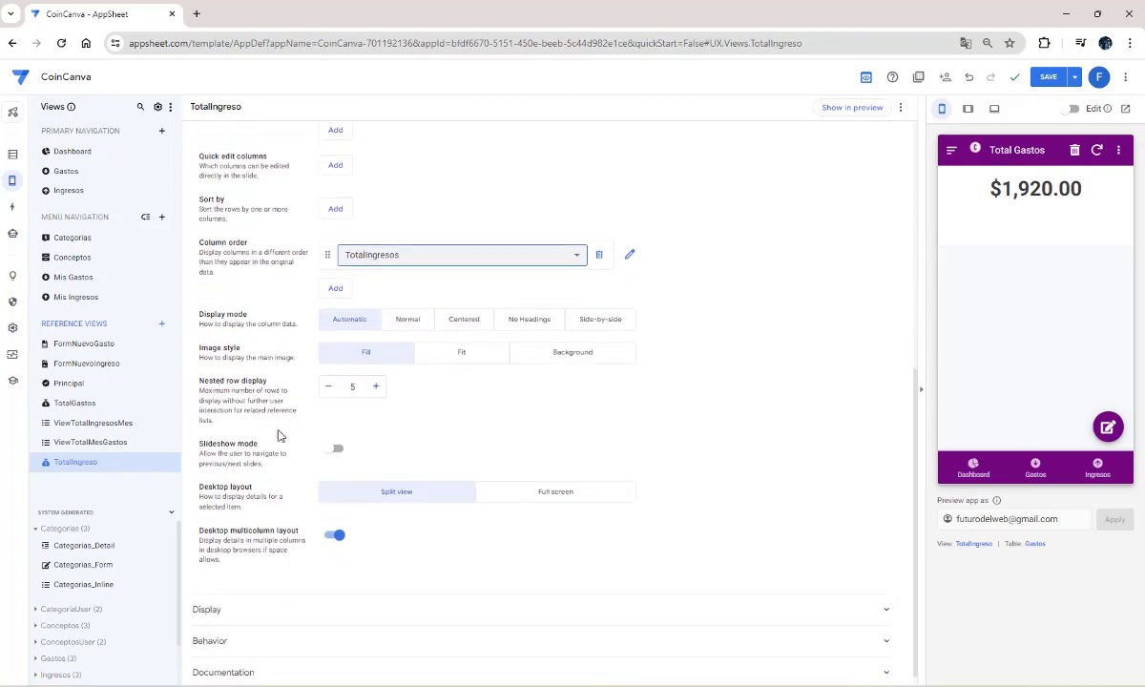
Step: Search the icons for 'money' and give the TotalIngreso view a lightbulb-dollar icon
{"action": "left_click", "coordinate": [220, 597]}
{"action": "scroll", "coordinate": [592, 504], "scroll_direction": "down", "scroll_amount": 1}
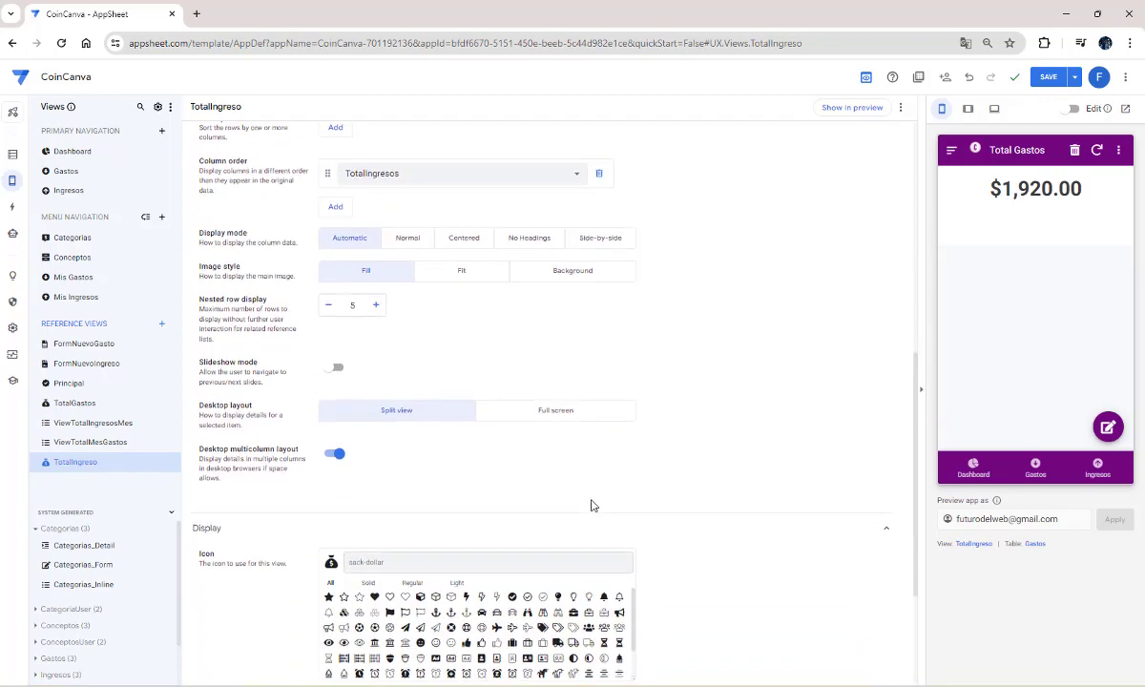
{"action": "scroll", "coordinate": [591, 504], "scroll_direction": "down", "scroll_amount": 3}
{"action": "type", "text": "money"}
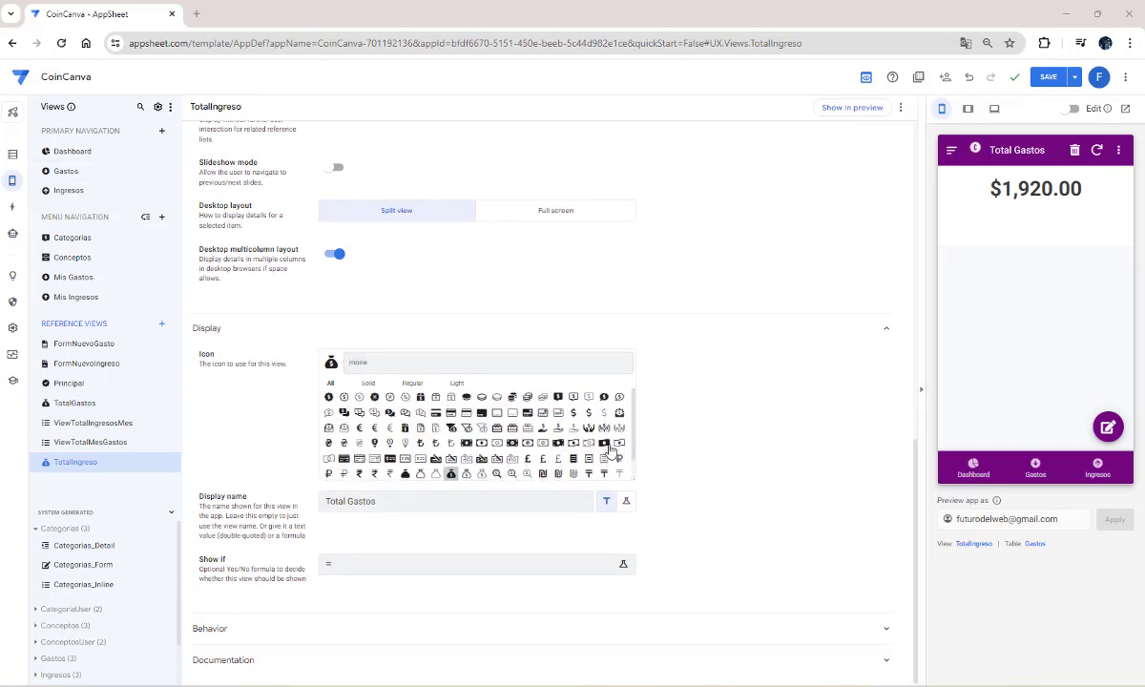
{"action": "left_click", "coordinate": [375, 443]}
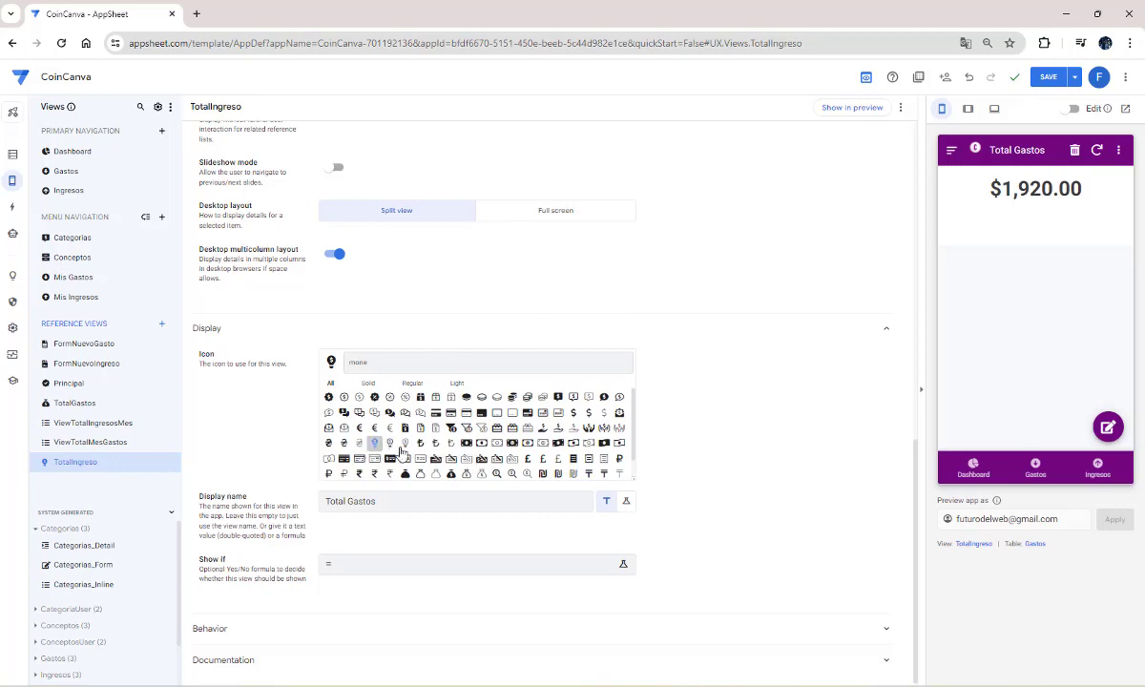
Step: Change the display name to 'Total Ingresos' and save the app
{"action": "left_click", "coordinate": [362, 501]}
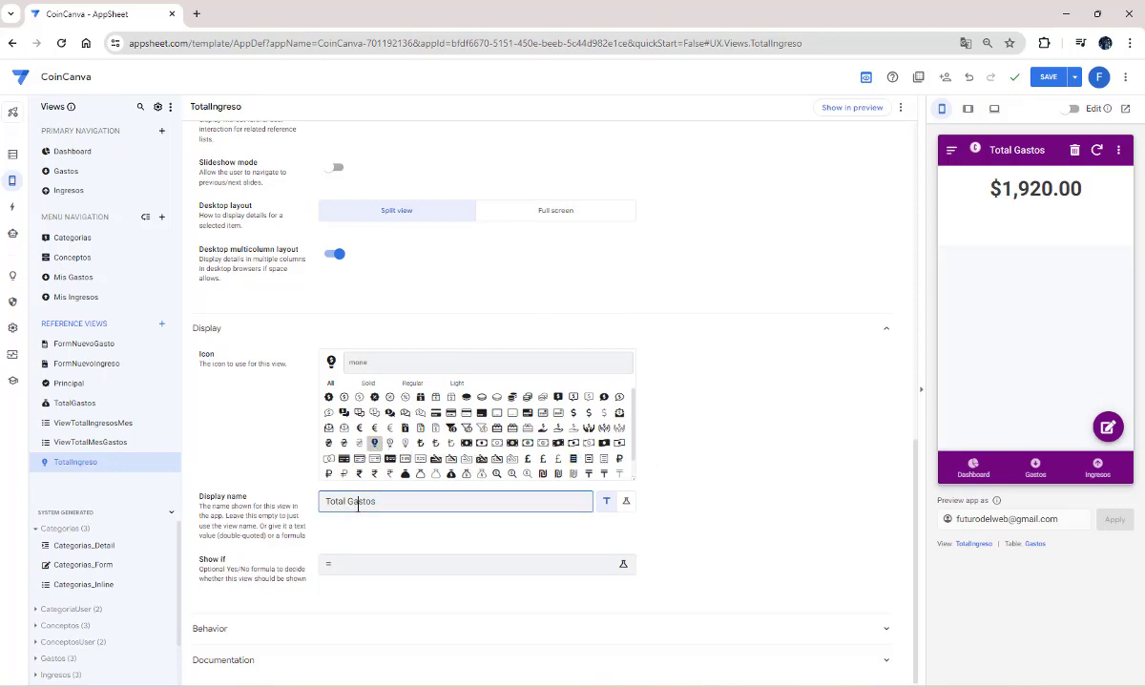
{"action": "double_click", "coordinate": [361, 501]}
{"action": "type", "text": "Ingre"}
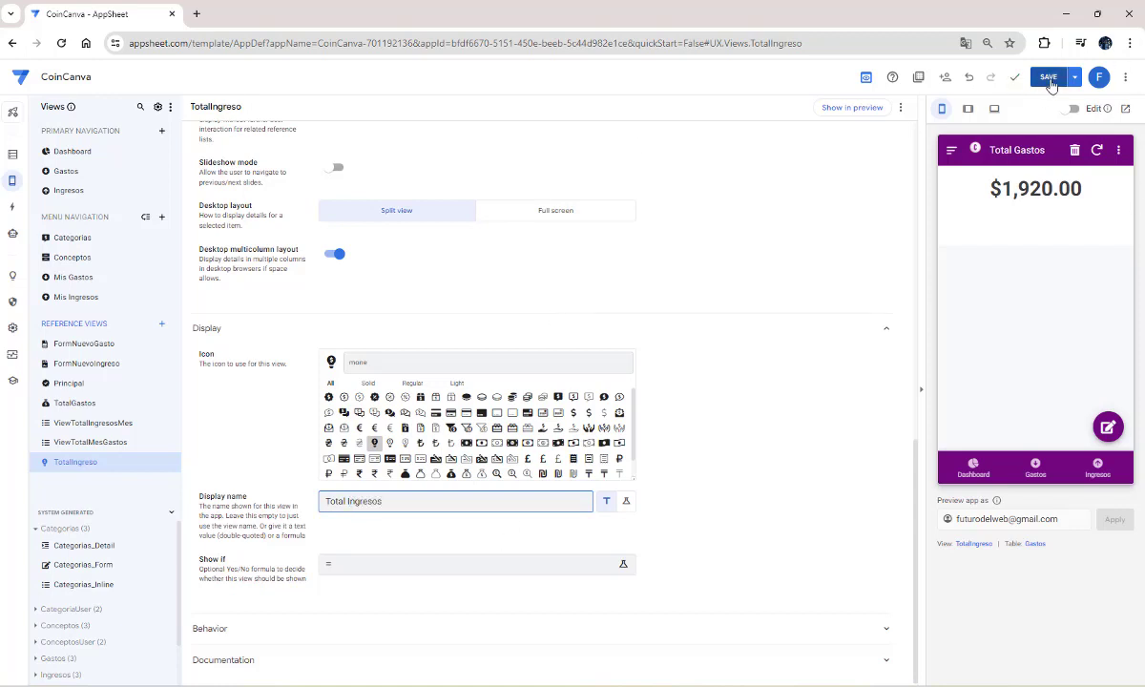
{"action": "left_click", "coordinate": [1049, 77]}
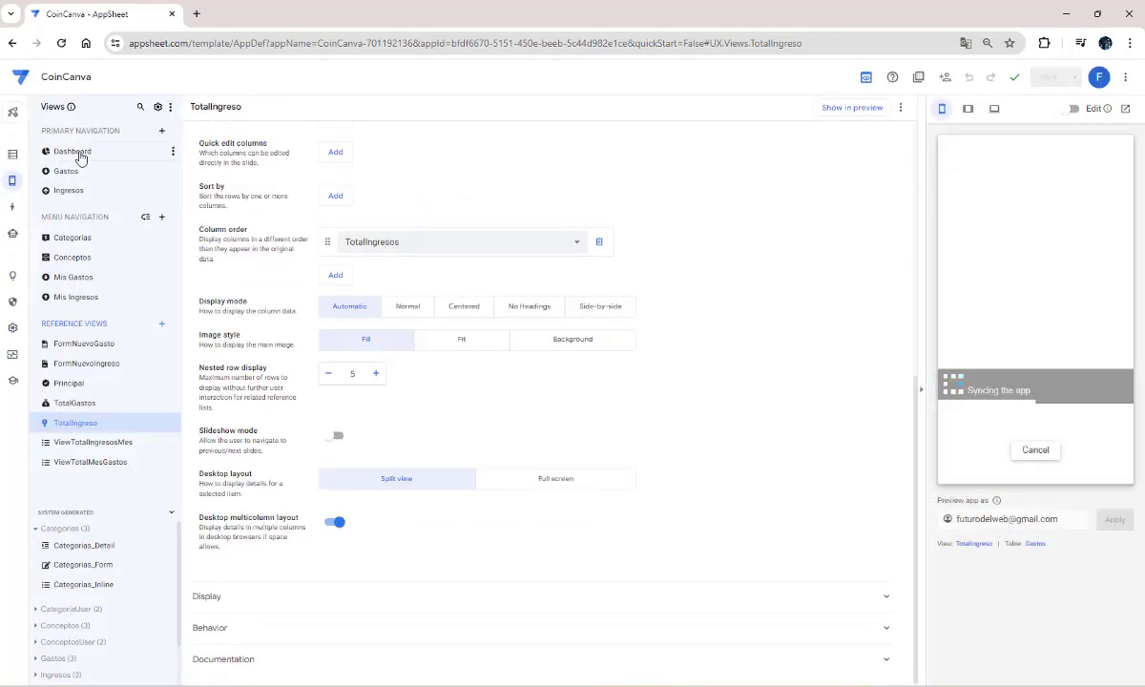
Step: Add a TotalIngreso entry to the Dashboard's view entries
{"action": "left_click", "coordinate": [77, 153]}
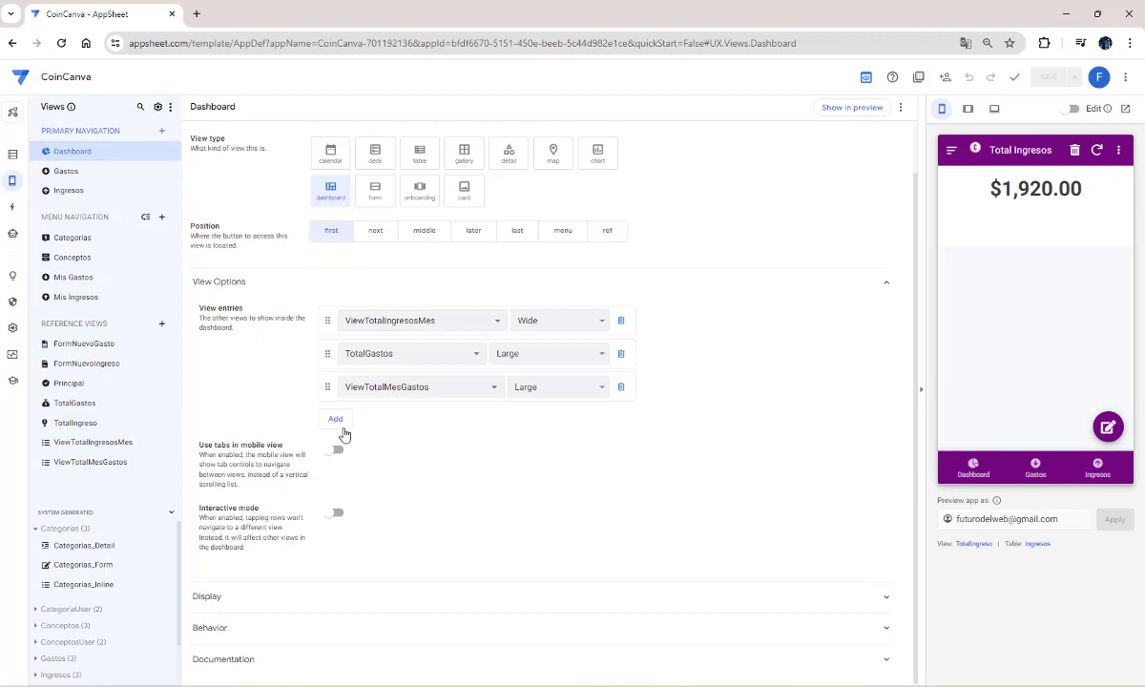
{"action": "left_click", "coordinate": [336, 420]}
{"action": "left_click", "coordinate": [396, 420]}
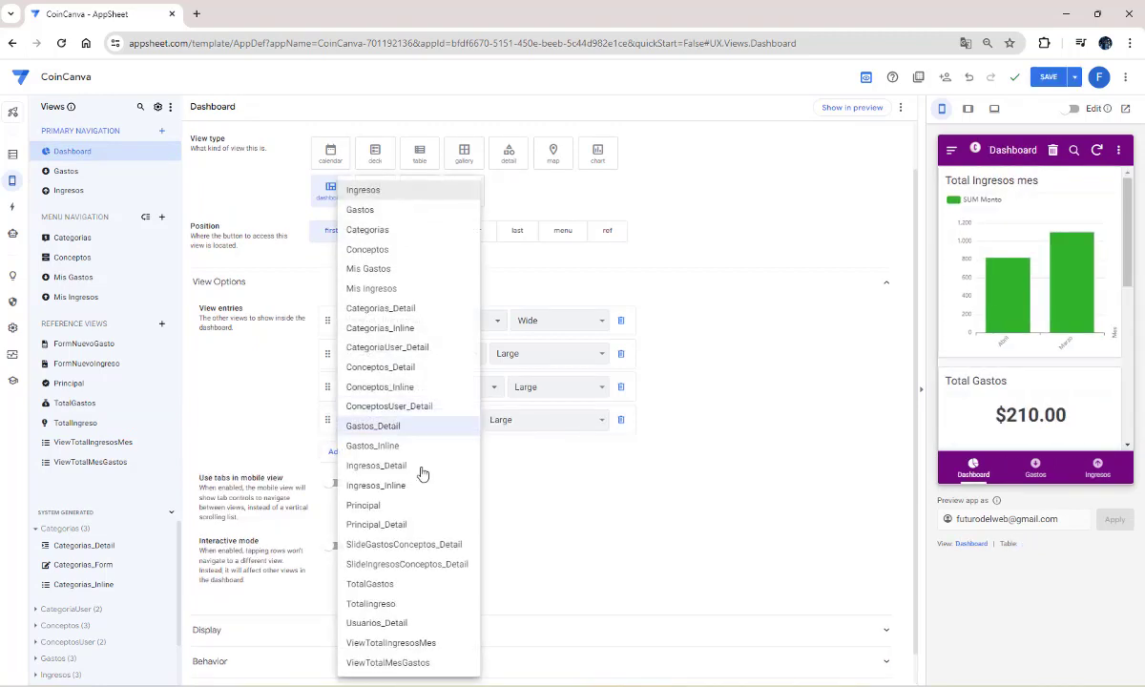
{"action": "left_click", "coordinate": [399, 604]}
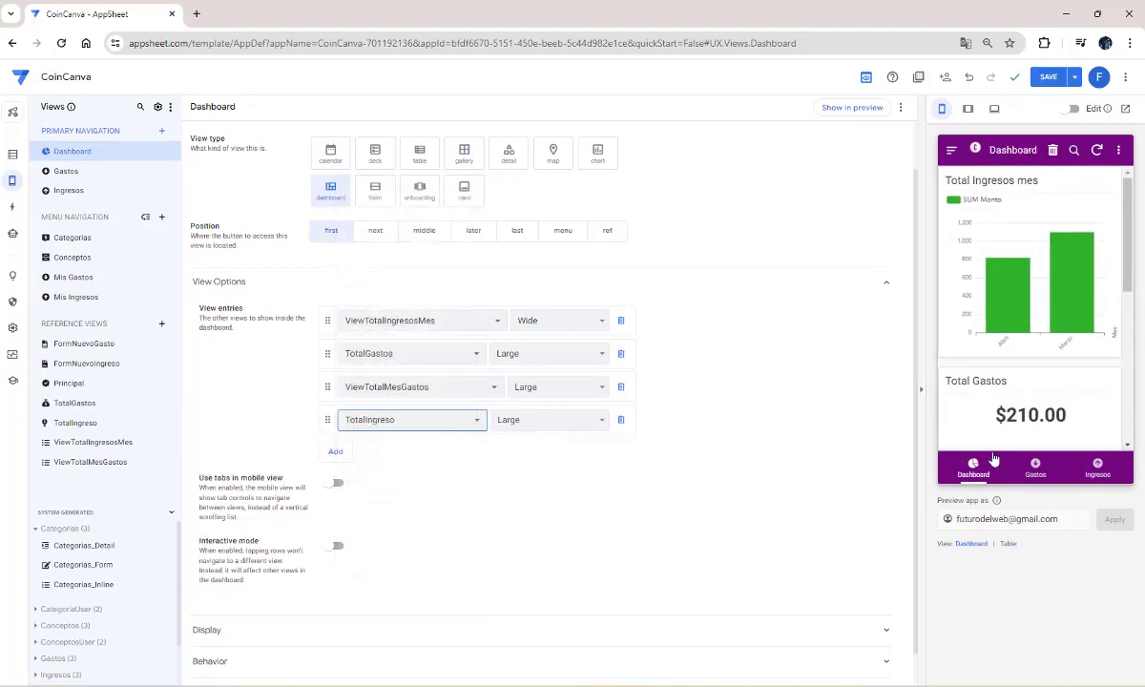
Step: Move TotalIngreso to the top of the Dashboard, above the monthly income chart, and save
{"action": "mouse_move", "coordinate": [1077, 335]}
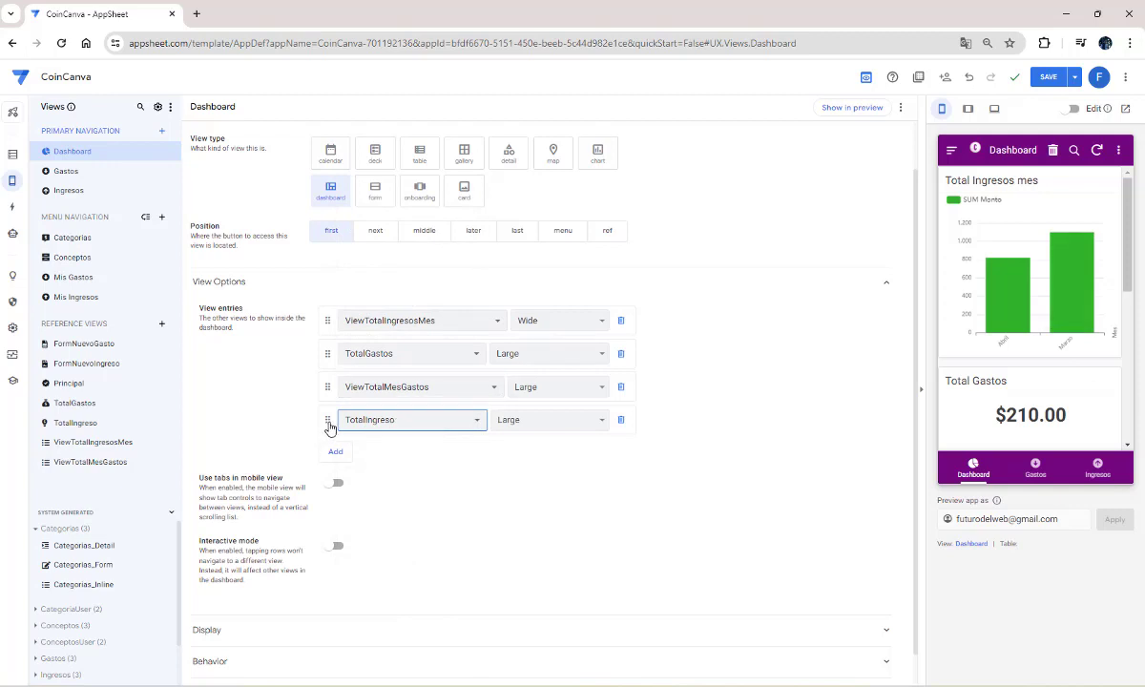
{"action": "left_click_drag", "start_coordinate": [327, 422], "coordinate": [349, 323]}
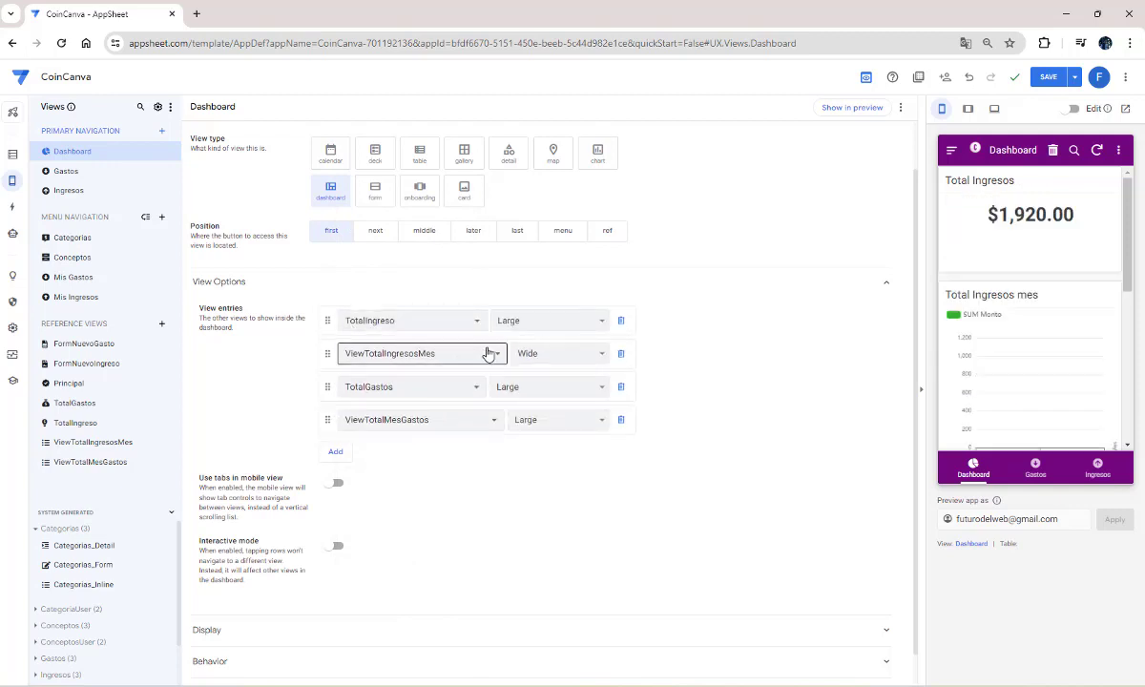
{"action": "scroll", "coordinate": [1021, 277], "scroll_direction": "down", "scroll_amount": 3}
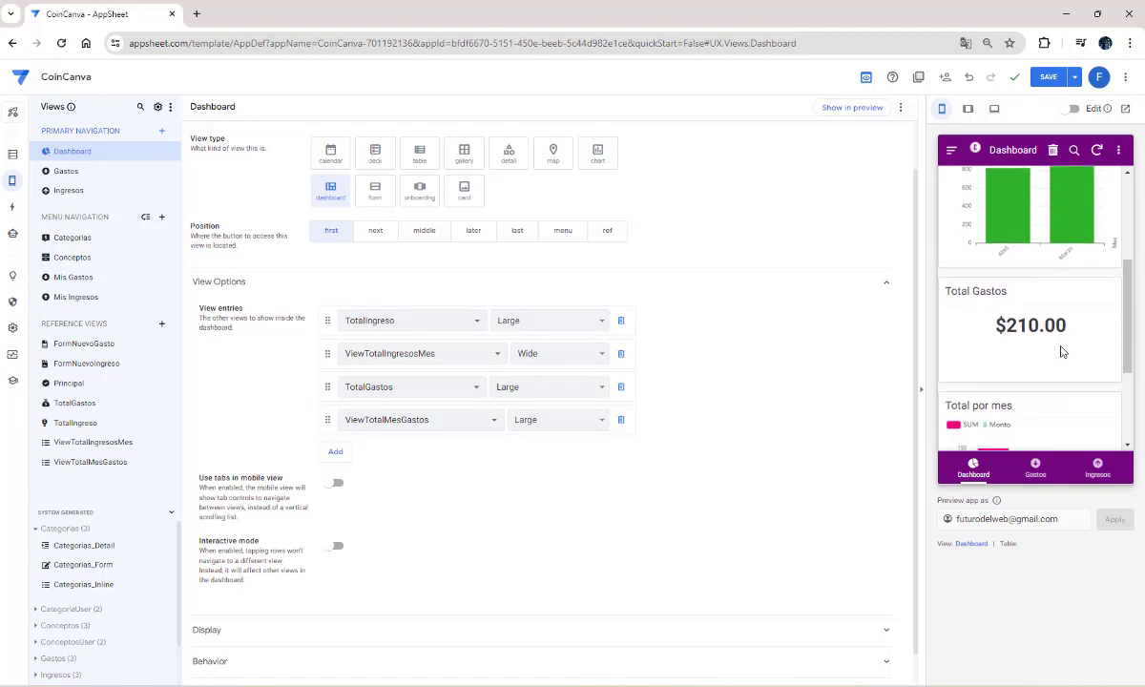
{"action": "scroll", "coordinate": [1054, 363], "scroll_direction": "down", "scroll_amount": 2}
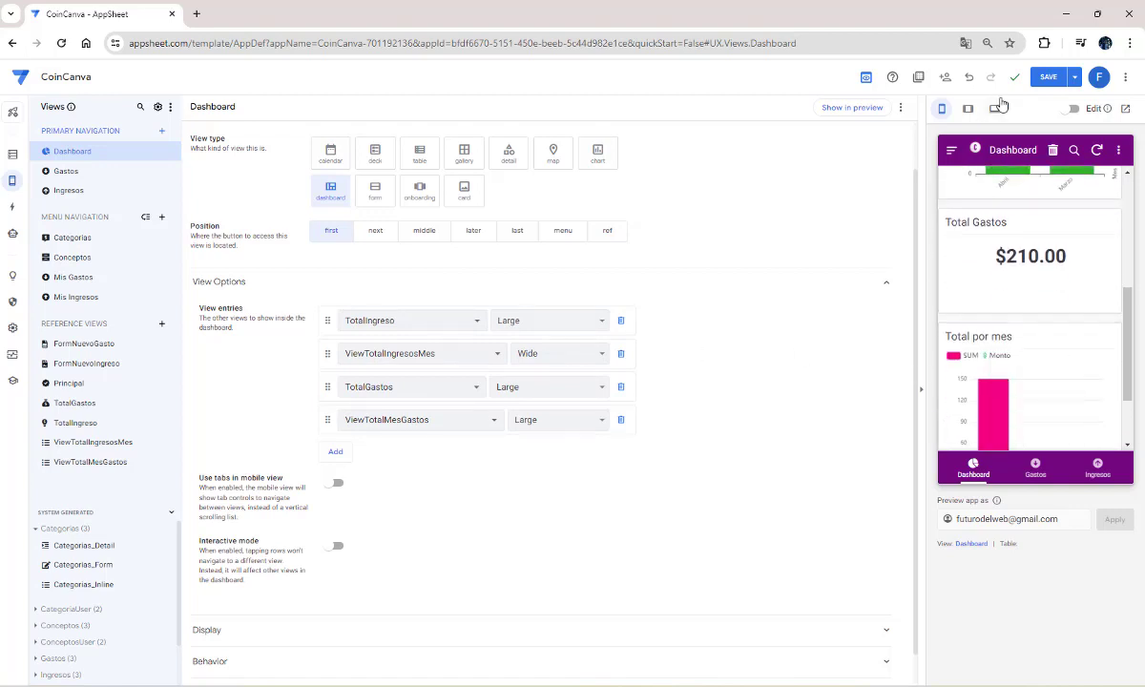
{"action": "left_click", "coordinate": [1049, 76]}
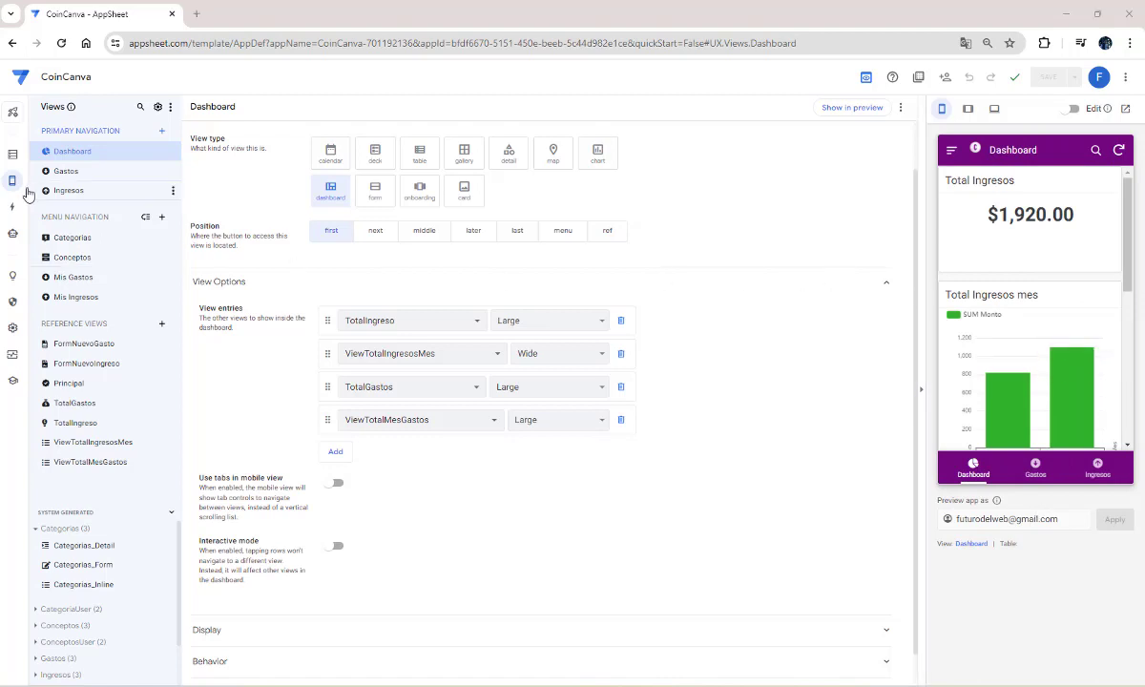
Step: Open the format rules editor and browse the preview's Gastos, Conceptos and Dashboard screens down to Total Gastos
{"action": "mouse_move", "coordinate": [25, 186]}
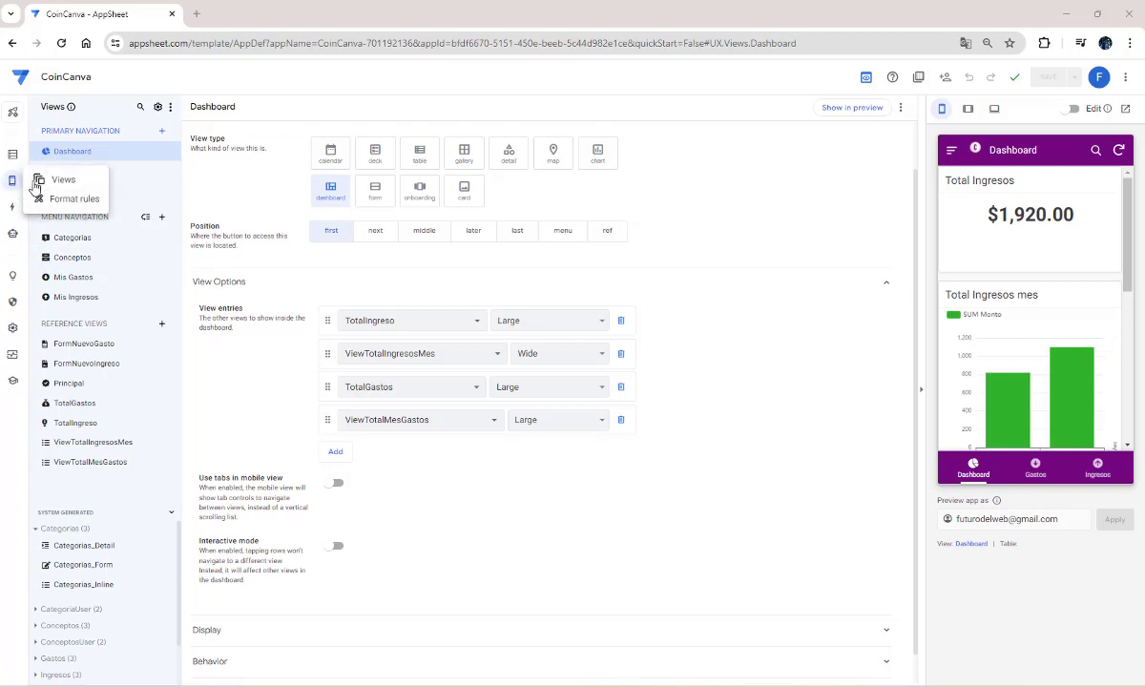
{"action": "left_click", "coordinate": [61, 197]}
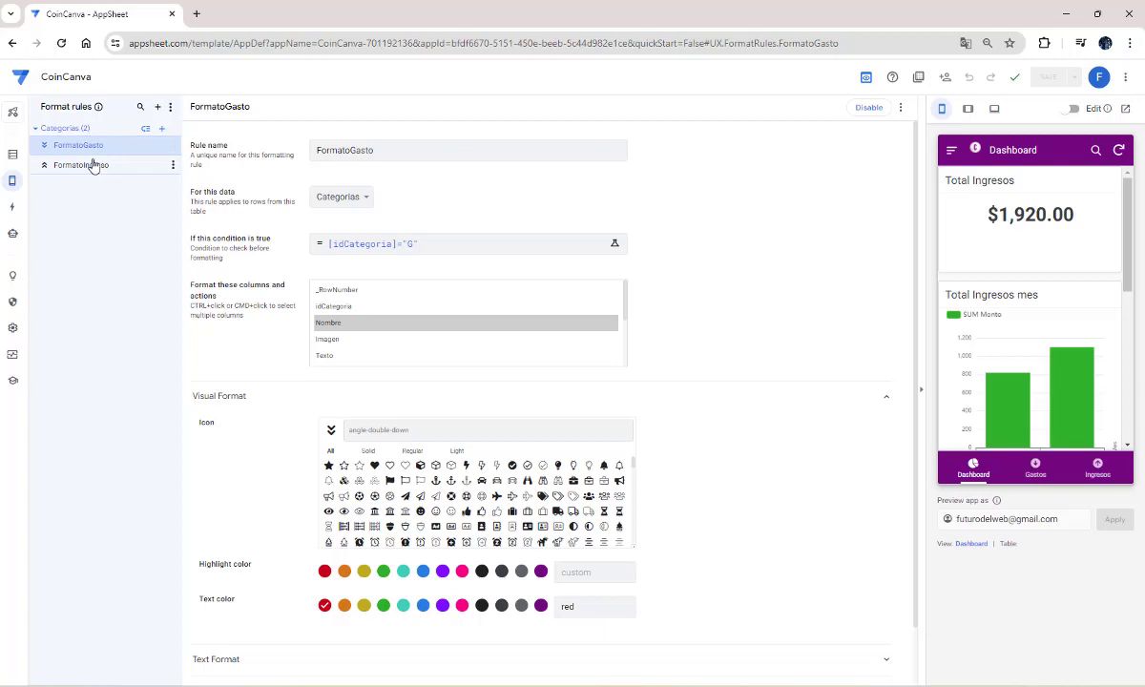
{"action": "left_click", "coordinate": [1036, 467]}
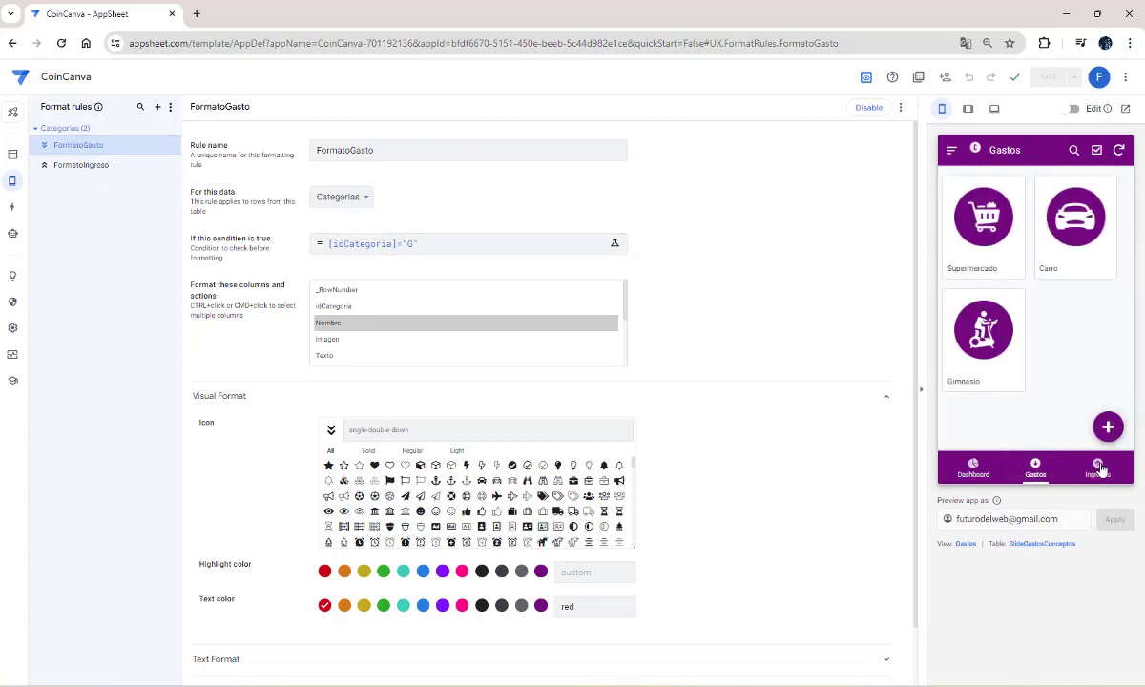
{"action": "left_click", "coordinate": [952, 151]}
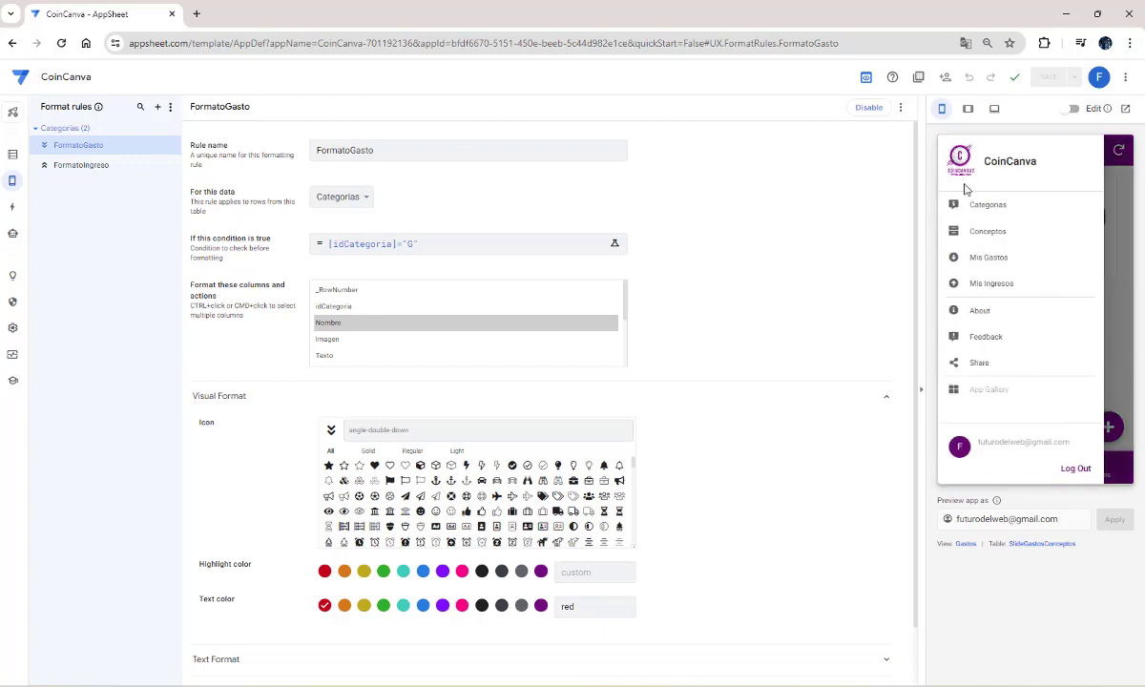
{"action": "left_click", "coordinate": [988, 234]}
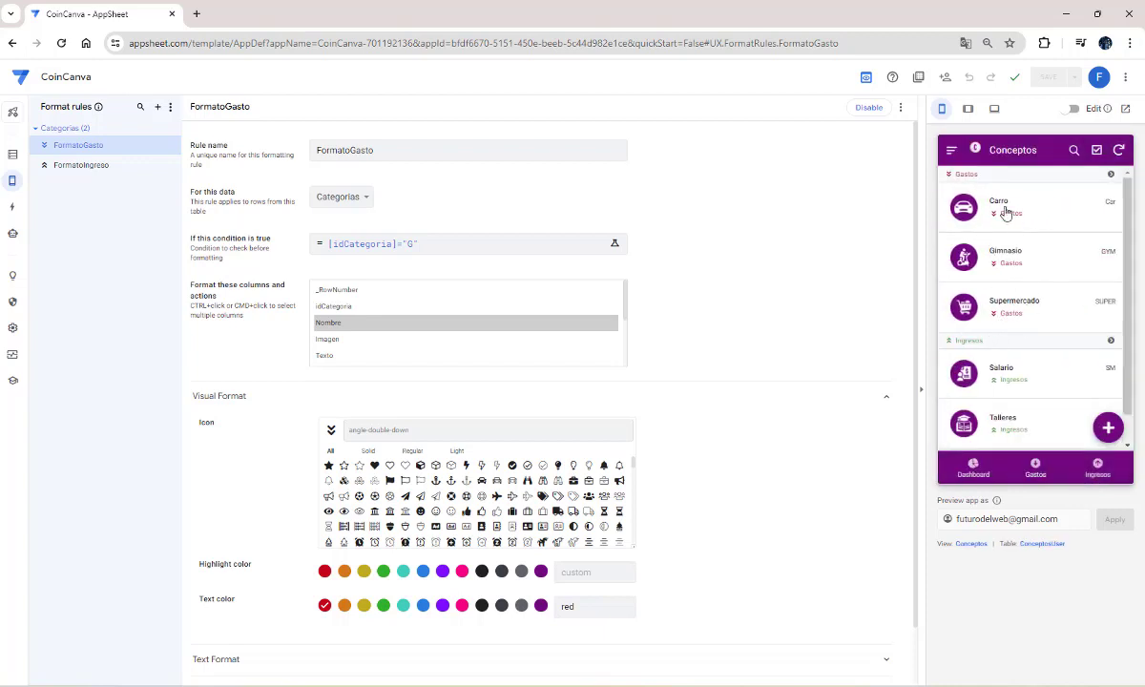
{"action": "left_click", "coordinate": [975, 470]}
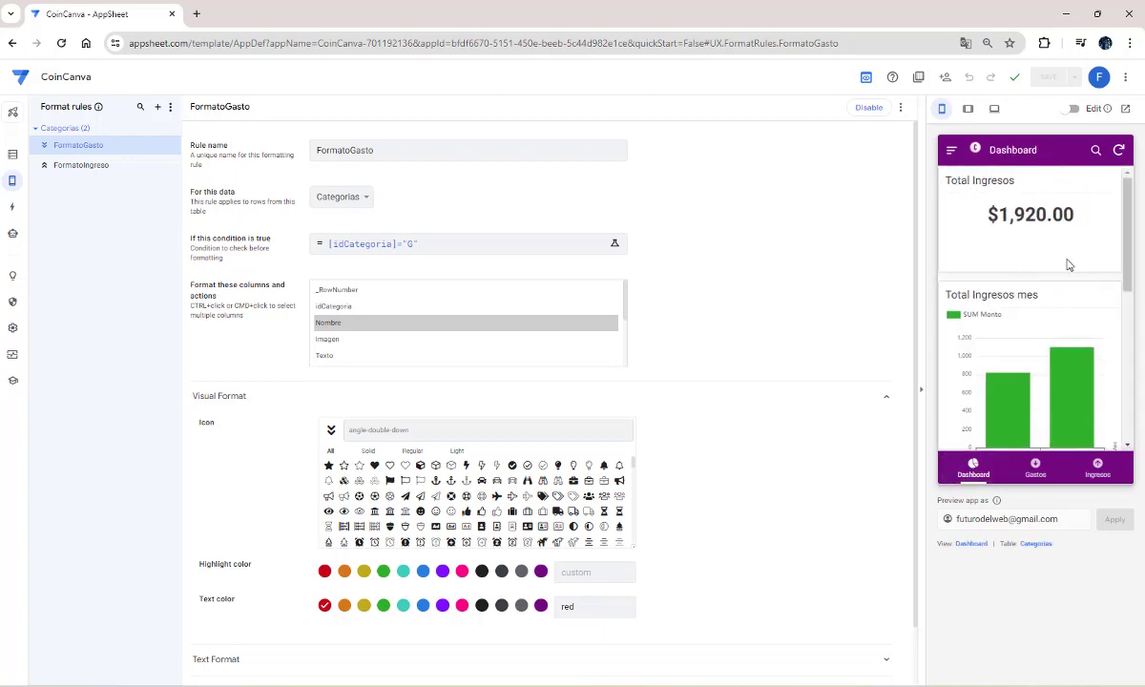
{"action": "scroll", "coordinate": [1069, 260], "scroll_direction": "down", "scroll_amount": 3}
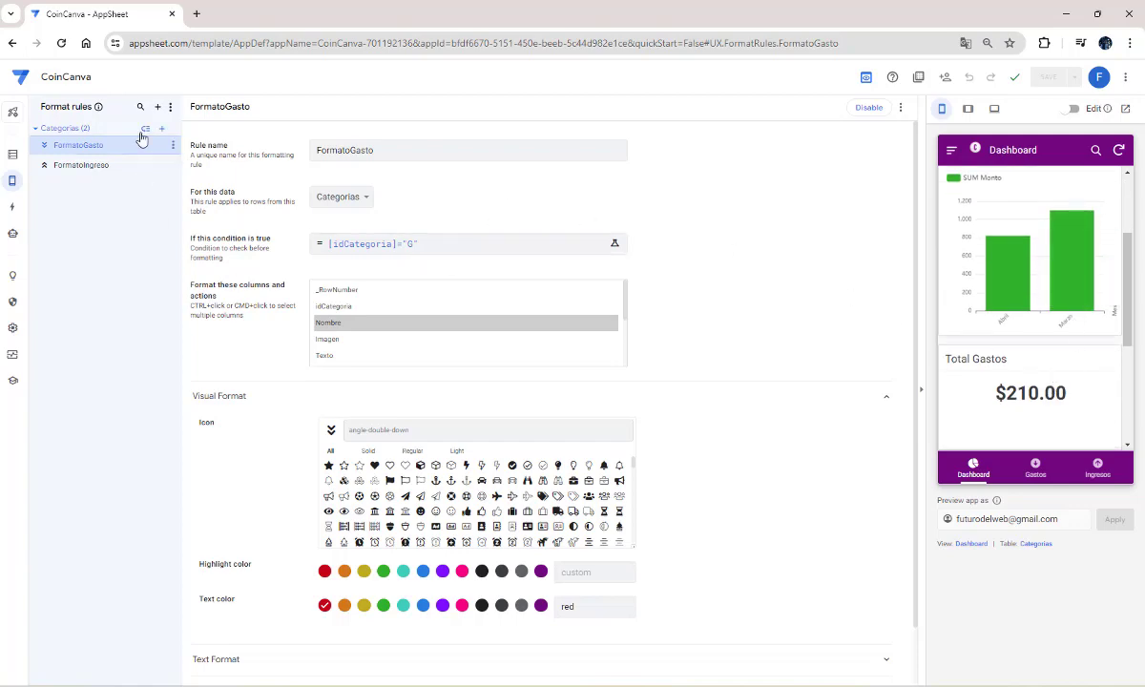
Step: Add a new blank format rule named TotalIngresos
{"action": "left_click", "coordinate": [157, 109]}
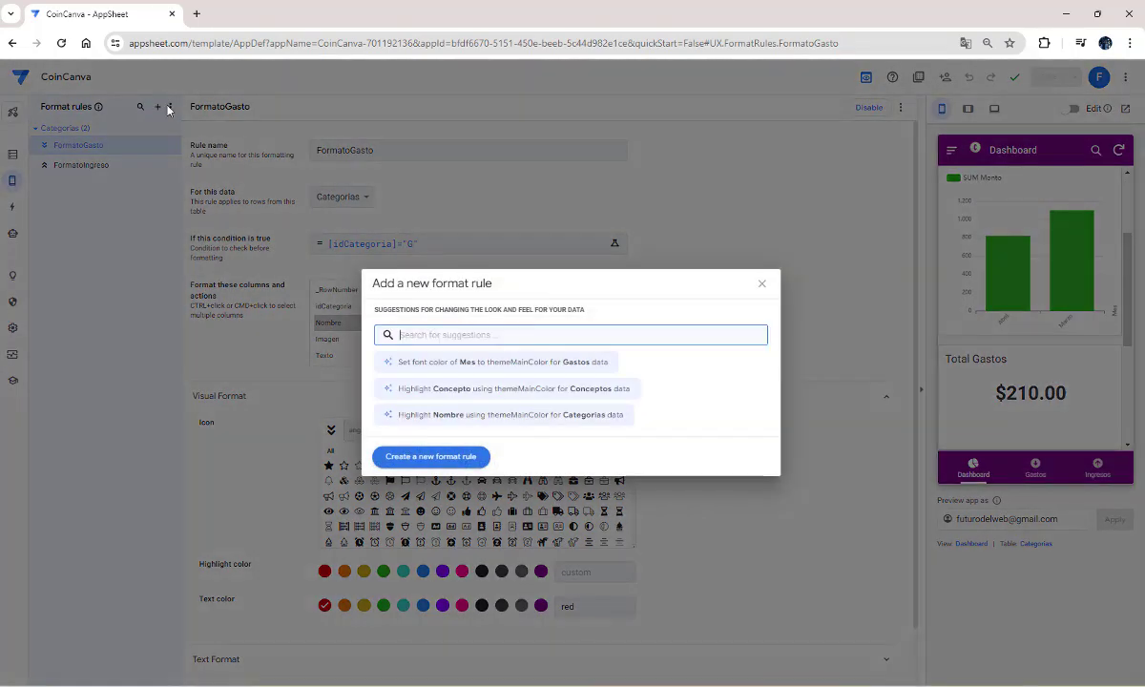
{"action": "left_click", "coordinate": [422, 460]}
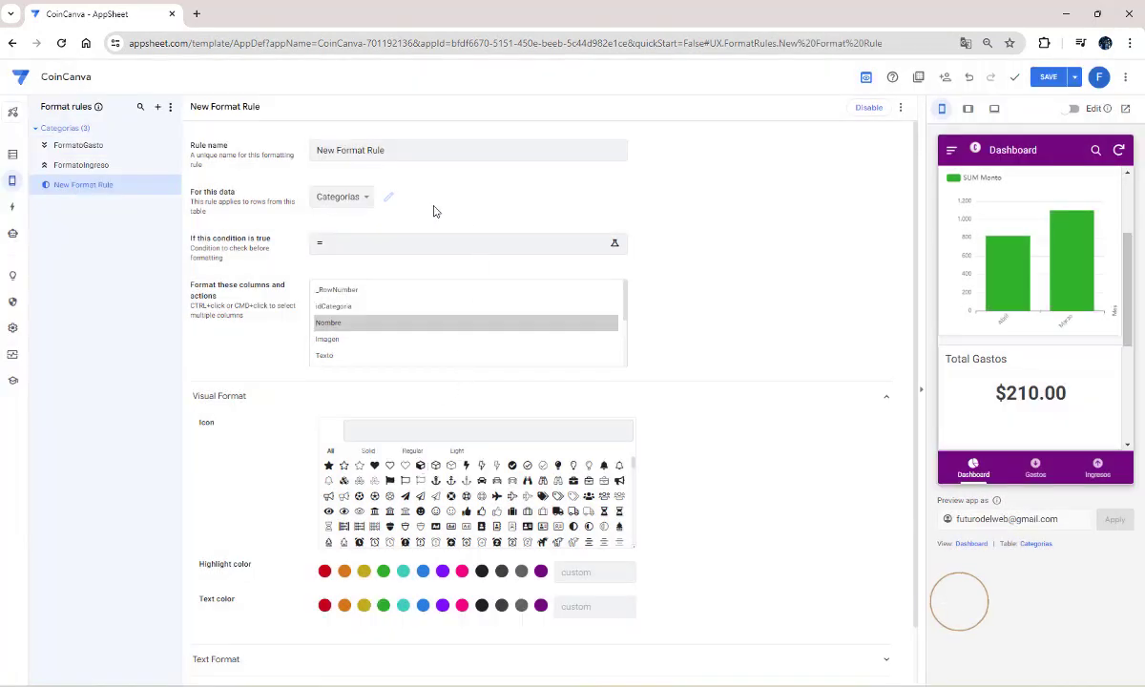
{"action": "triple_click", "coordinate": [409, 151]}
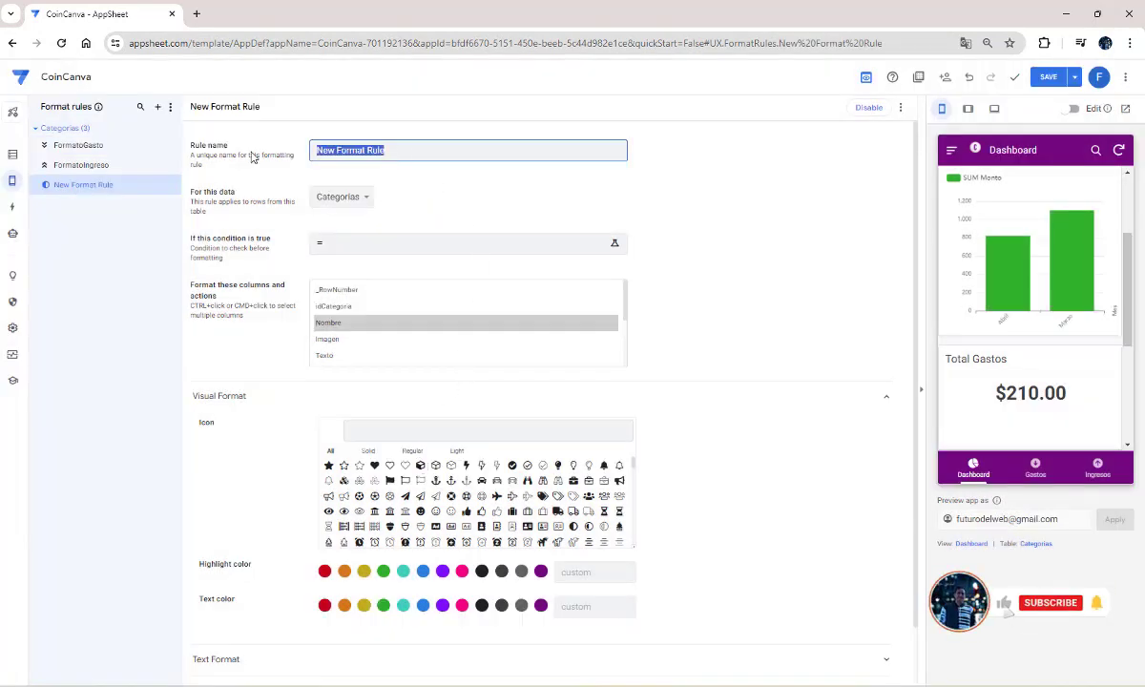
{"action": "type", "text": "Total"}
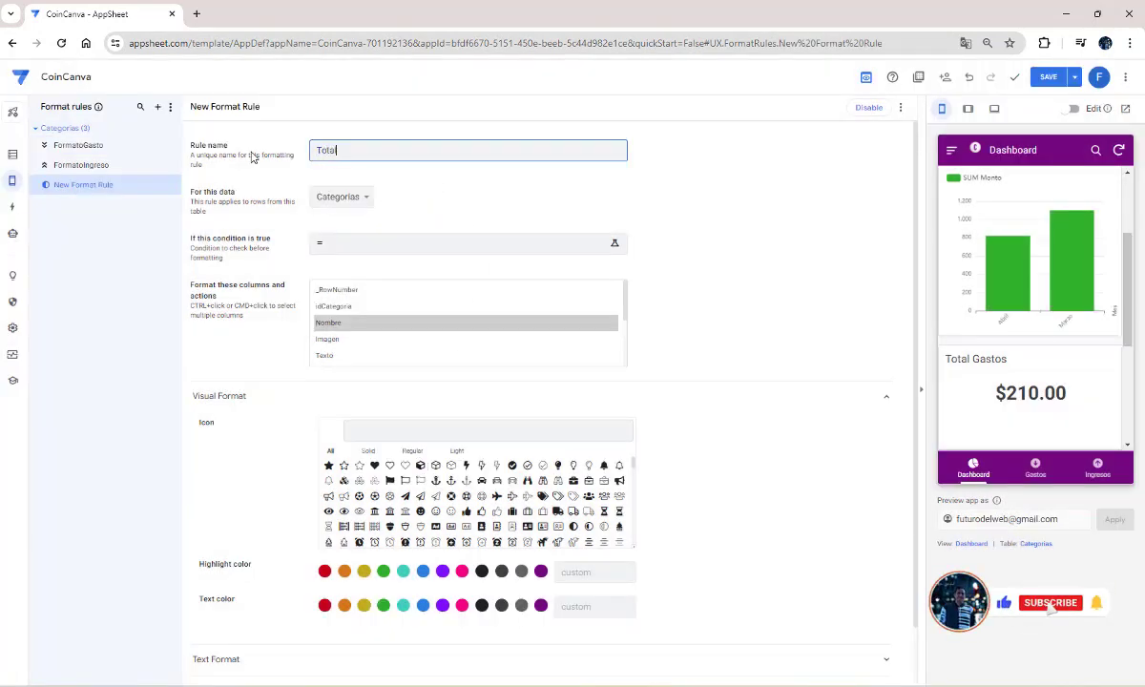
{"action": "type", "text": "Ingresos"}
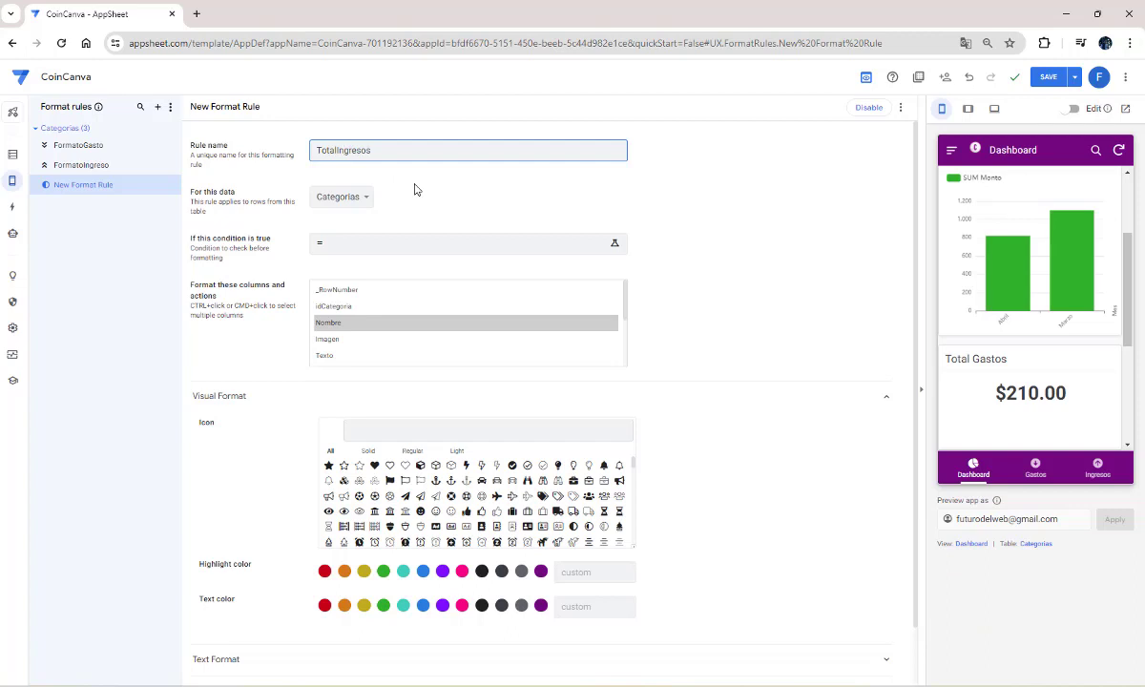
Step: Apply the rule to the Ingresos table's TotalIngresos column with green text
{"action": "left_click", "coordinate": [353, 197]}
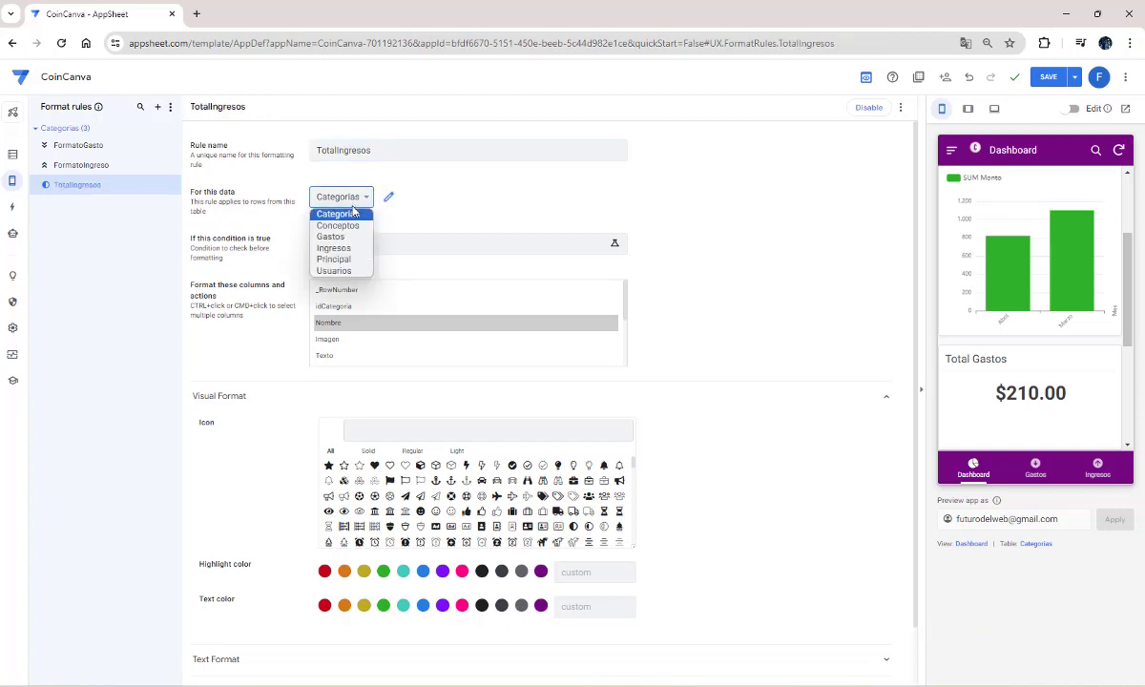
{"action": "left_click", "coordinate": [339, 248]}
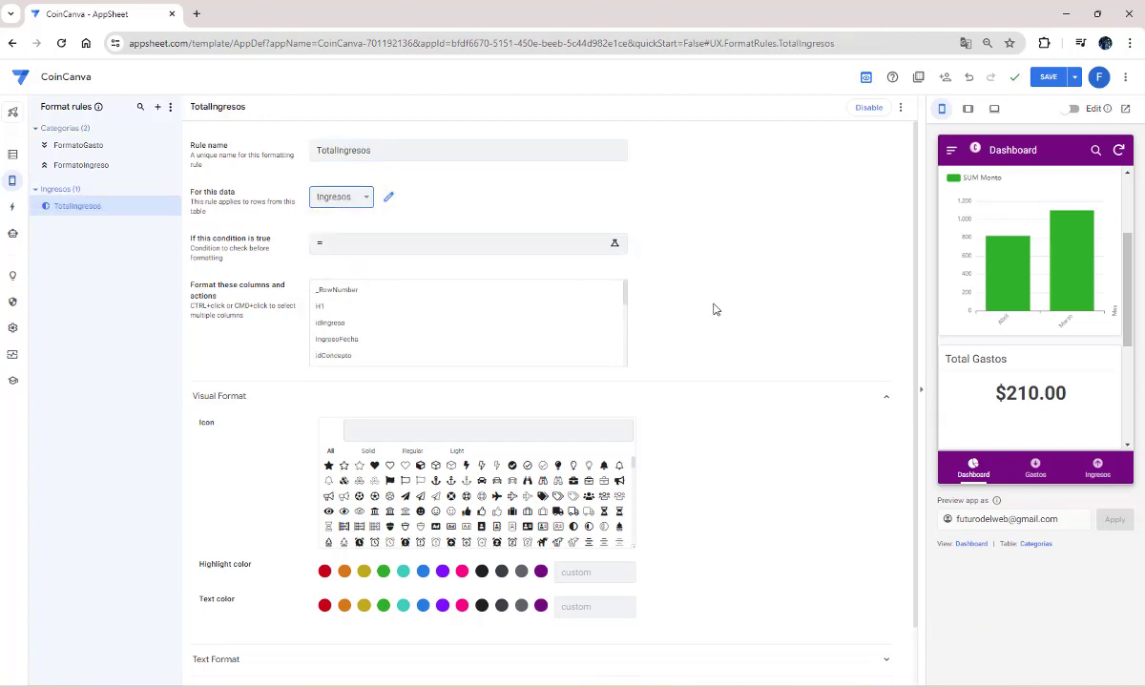
{"action": "scroll", "coordinate": [484, 356], "scroll_direction": "down", "scroll_amount": 2}
{"action": "scroll", "coordinate": [484, 348], "scroll_direction": "down", "scroll_amount": 2}
{"action": "scroll", "coordinate": [483, 339], "scroll_direction": "up", "scroll_amount": 1}
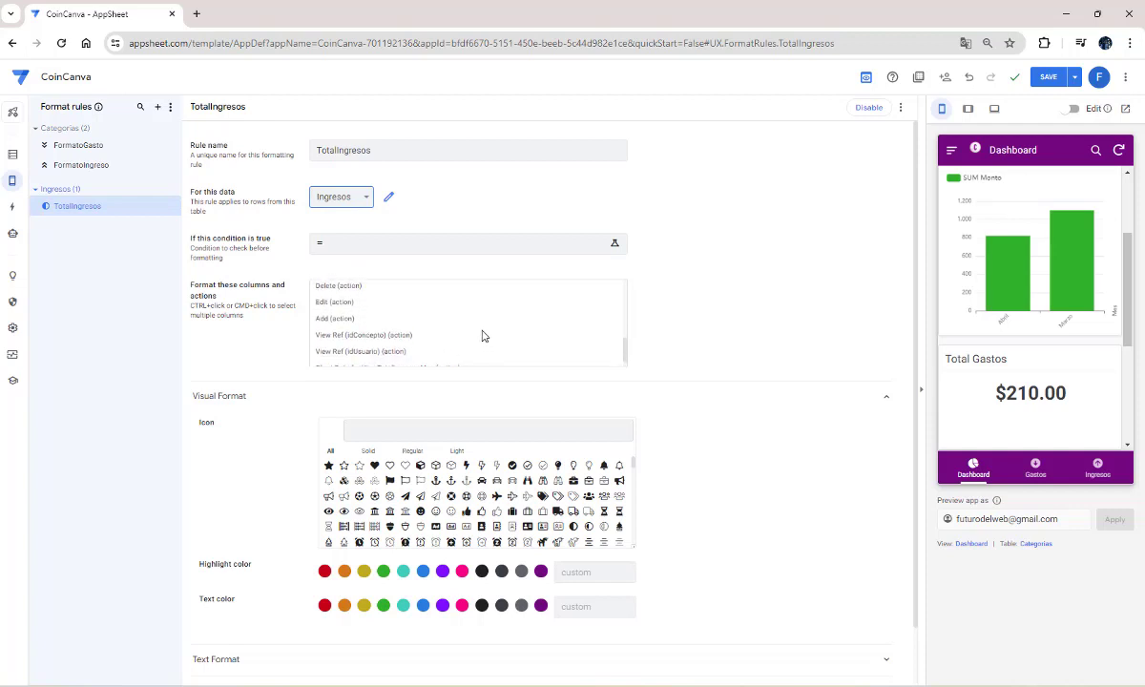
{"action": "scroll", "coordinate": [482, 336], "scroll_direction": "up", "scroll_amount": 2}
{"action": "left_click", "coordinate": [348, 334]}
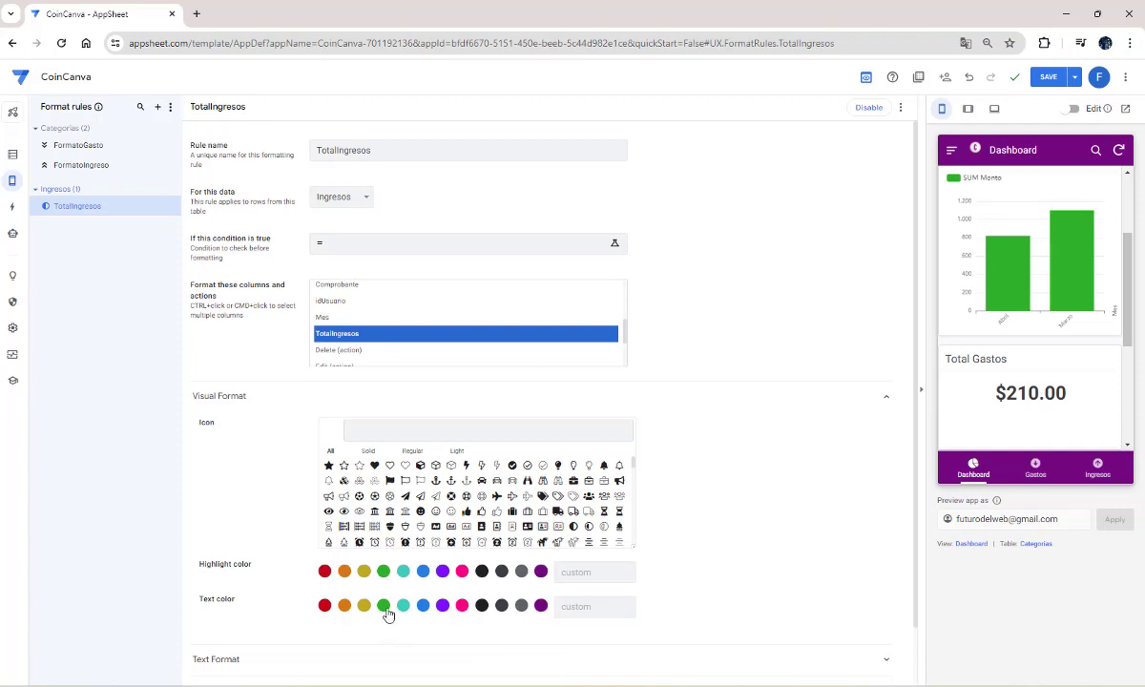
{"action": "left_click", "coordinate": [383, 608]}
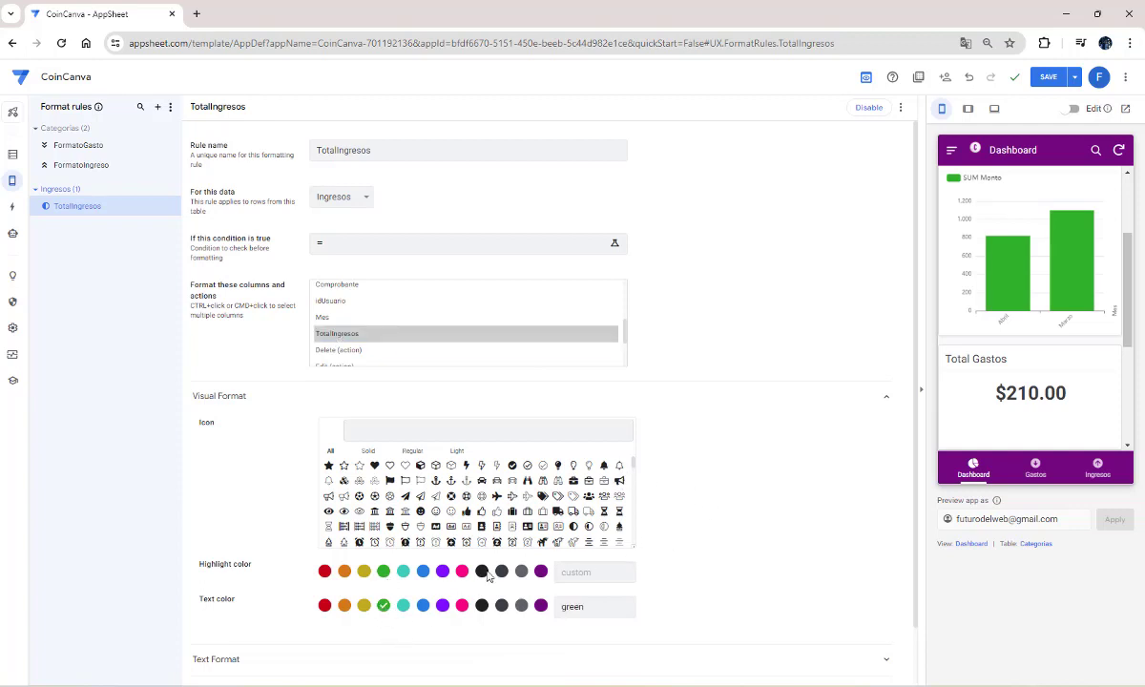
{"action": "scroll", "coordinate": [1050, 287], "scroll_direction": "up", "scroll_amount": 2}
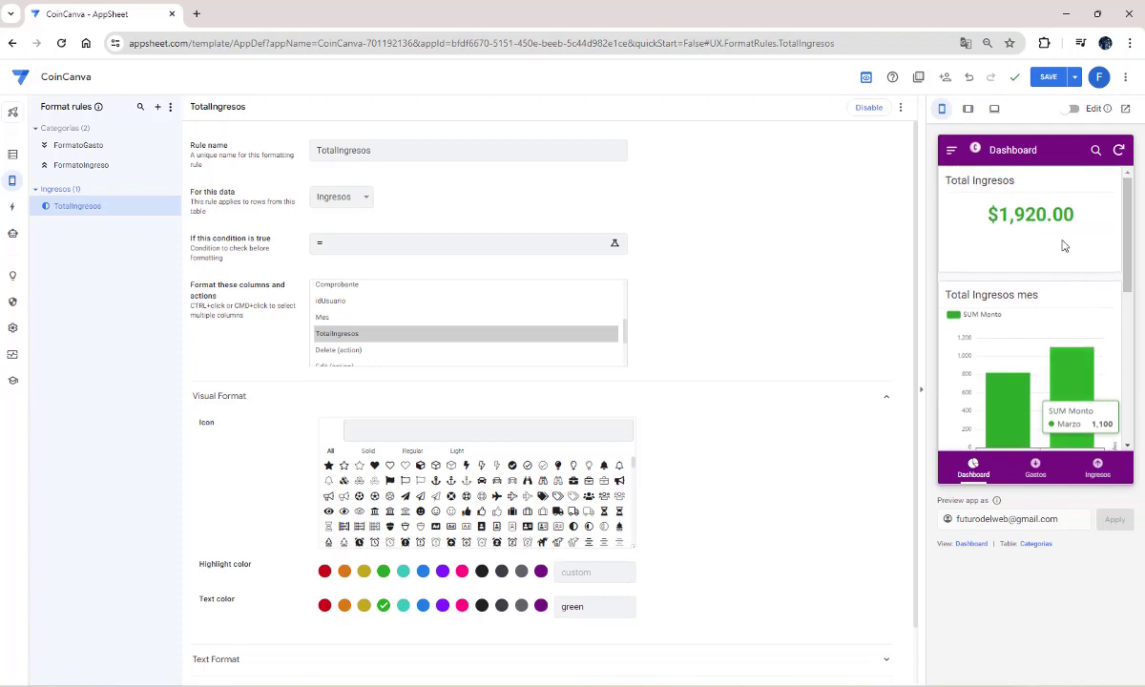
{"action": "left_click", "coordinate": [769, 408]}
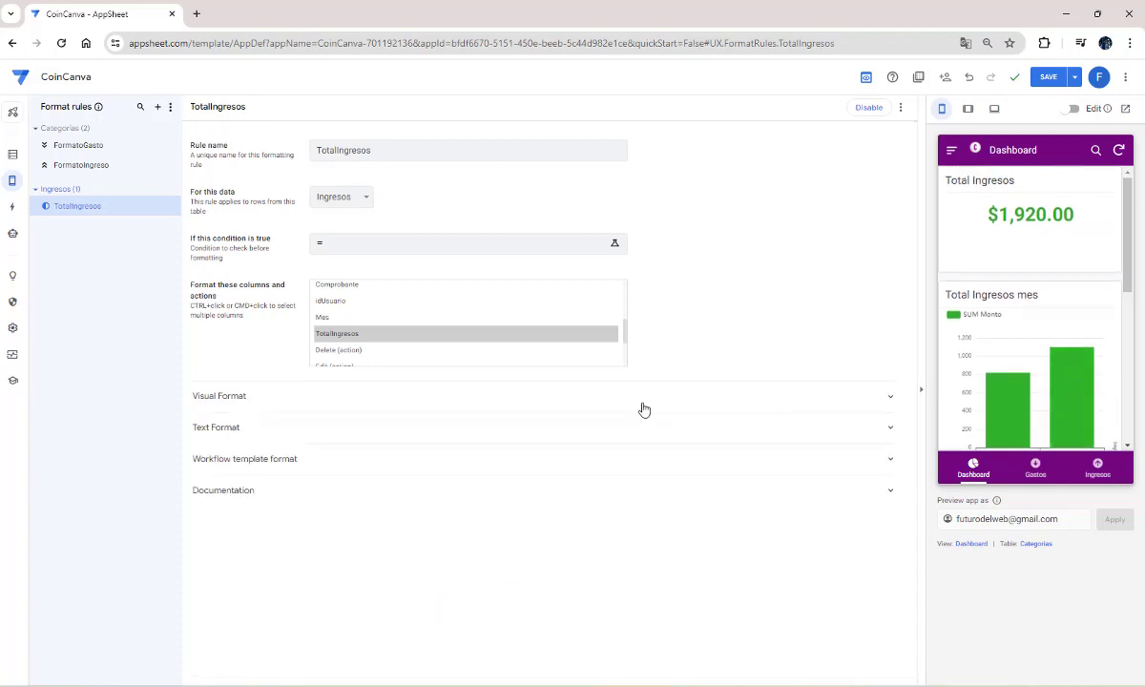
Step: Add the lightbulb-dollar icon, found by searching 'mone', to the TotalIngresos rule and save the app
{"action": "left_click", "coordinate": [251, 401]}
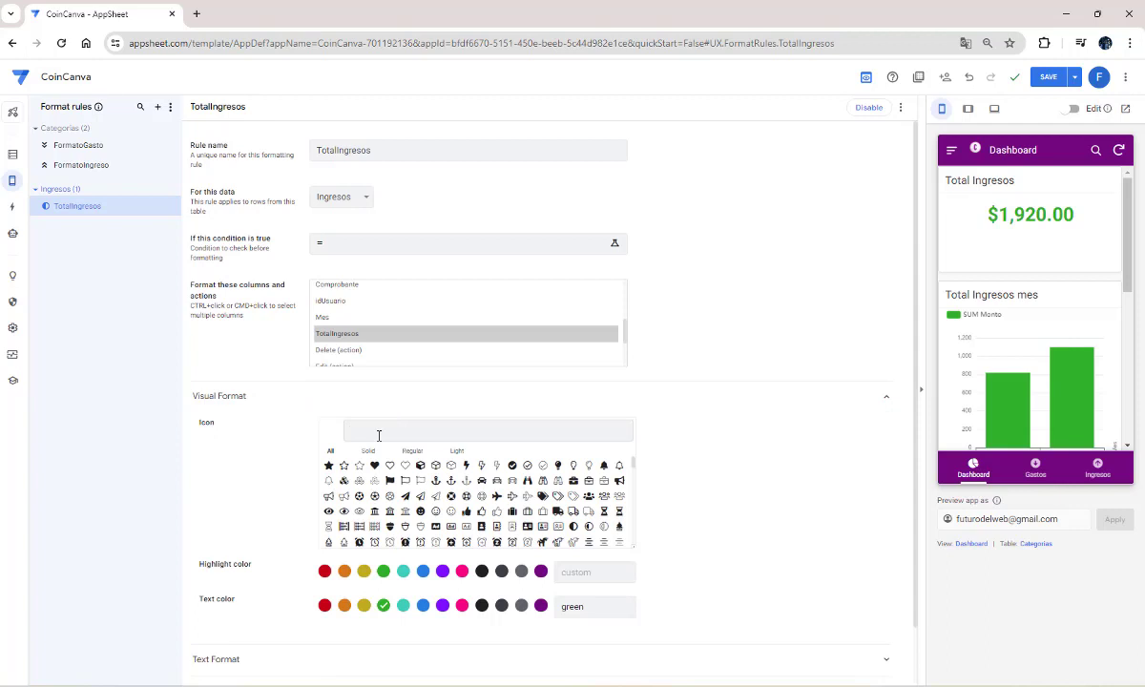
{"action": "type", "text": "moneda"}
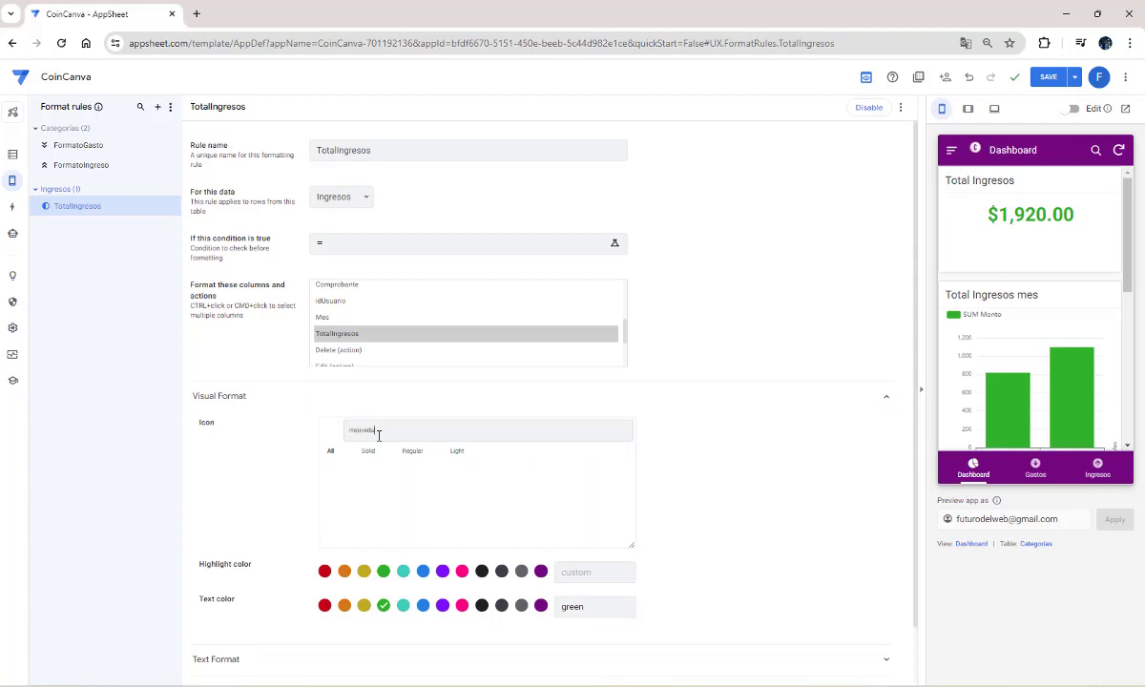
{"action": "key", "text": "BackSpace"}
{"action": "key", "text": "BackSpace"}
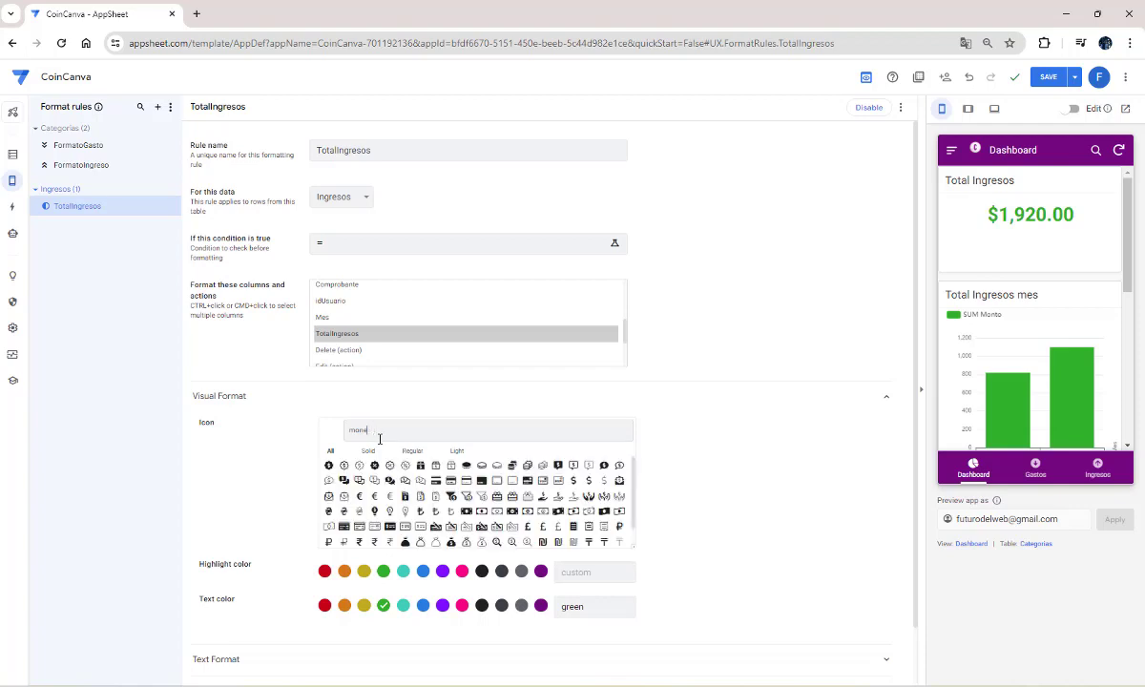
{"action": "left_click", "coordinate": [374, 510]}
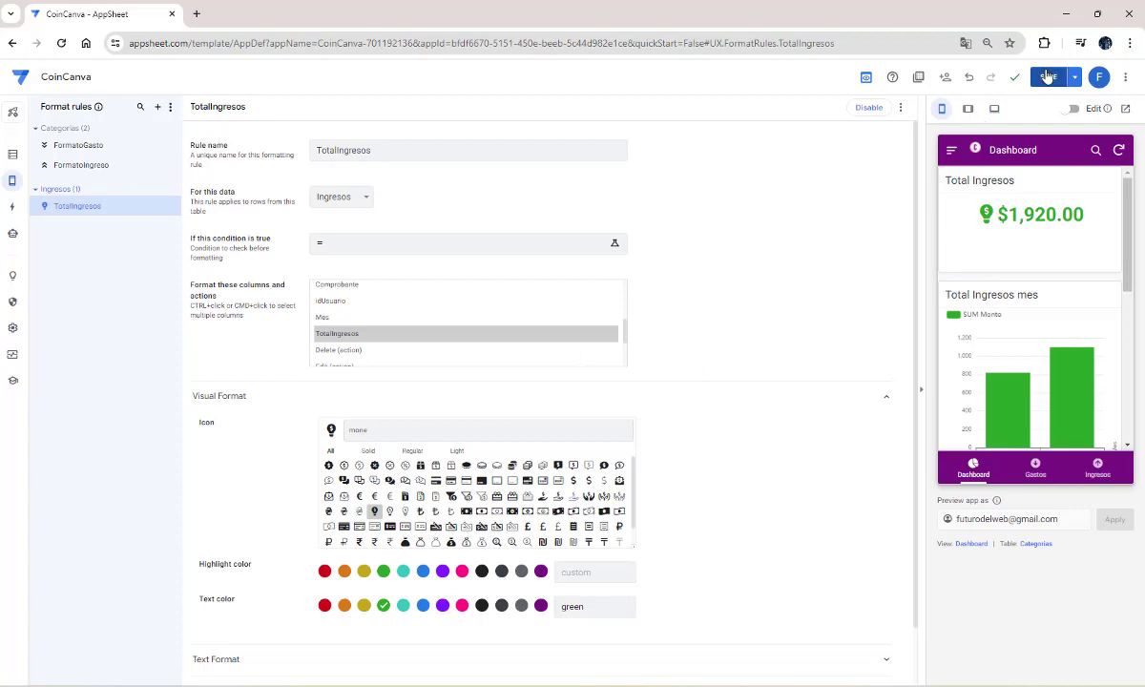
{"action": "left_click", "coordinate": [1049, 76]}
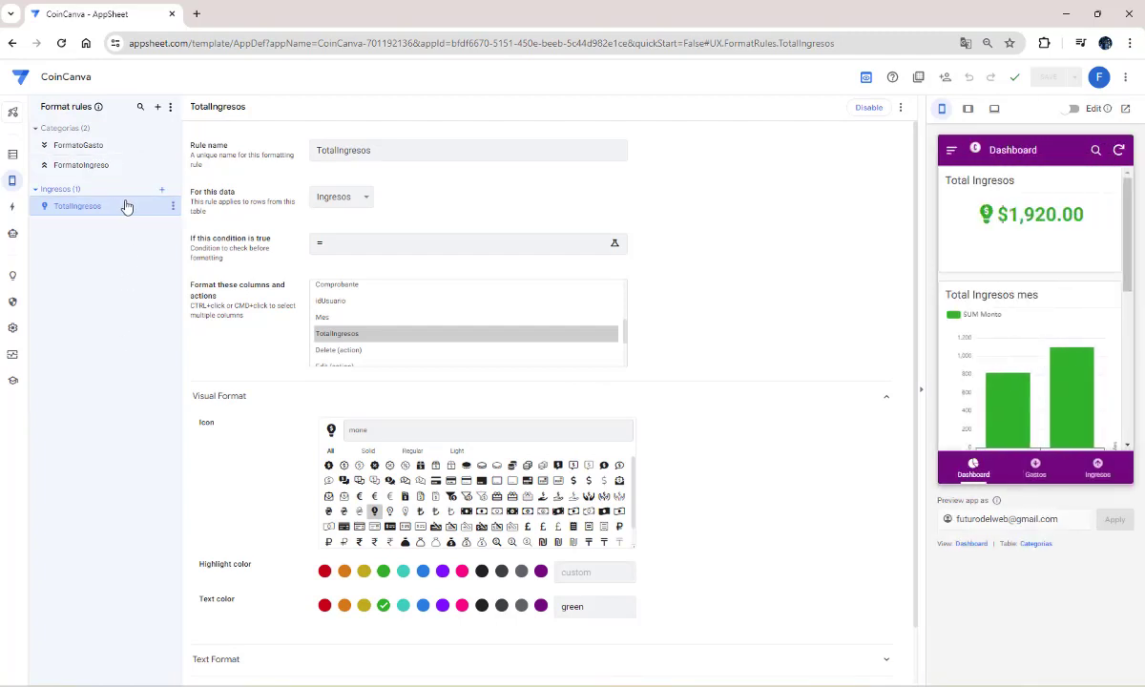
Step: Duplicate the TotalIngresos rule and rename the copy TotalGastos
{"action": "left_click", "coordinate": [173, 208]}
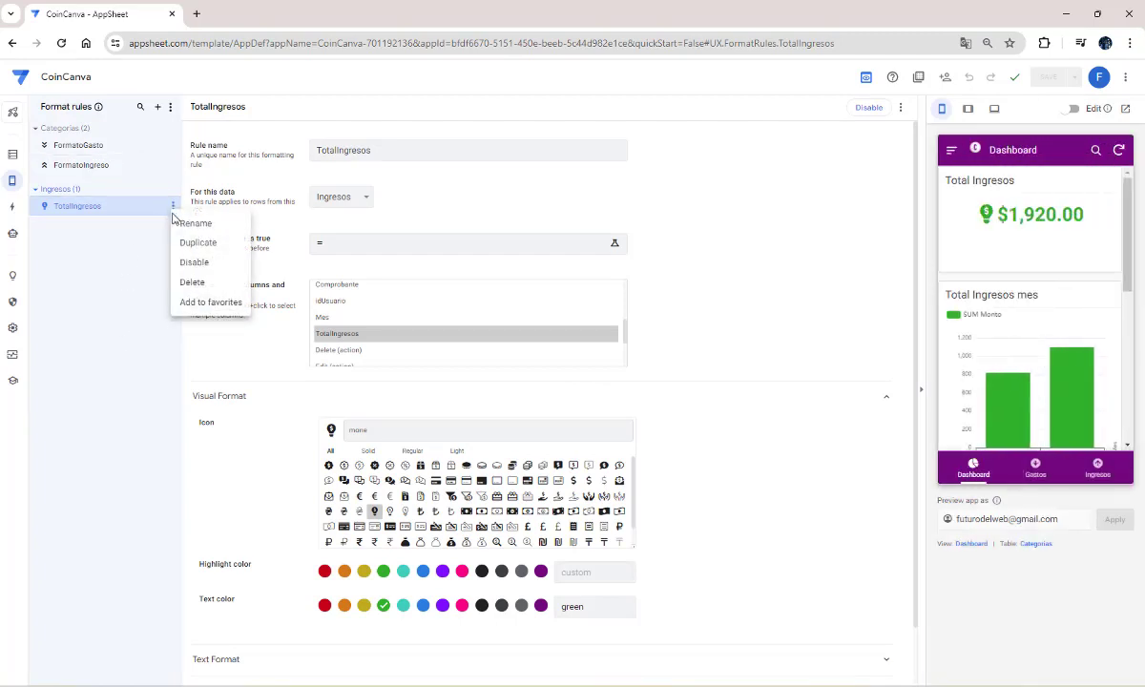
{"action": "left_click", "coordinate": [192, 244]}
{"action": "left_click", "coordinate": [383, 150]}
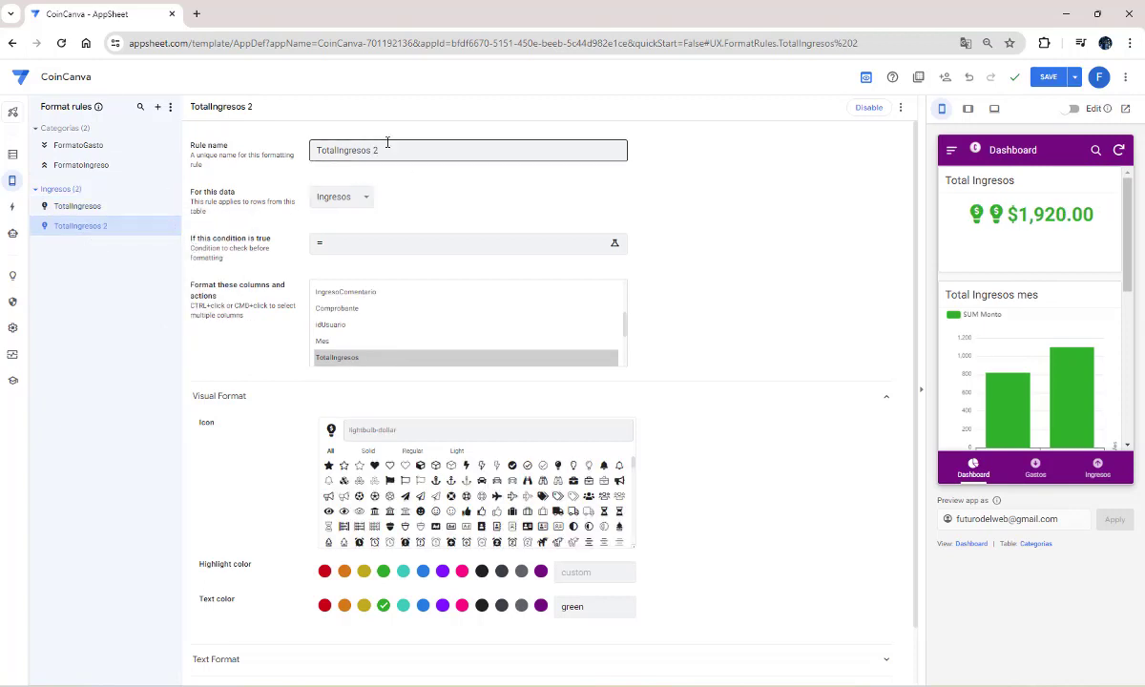
{"action": "left_click_drag", "start_coordinate": [379, 151], "coordinate": [338, 153]}
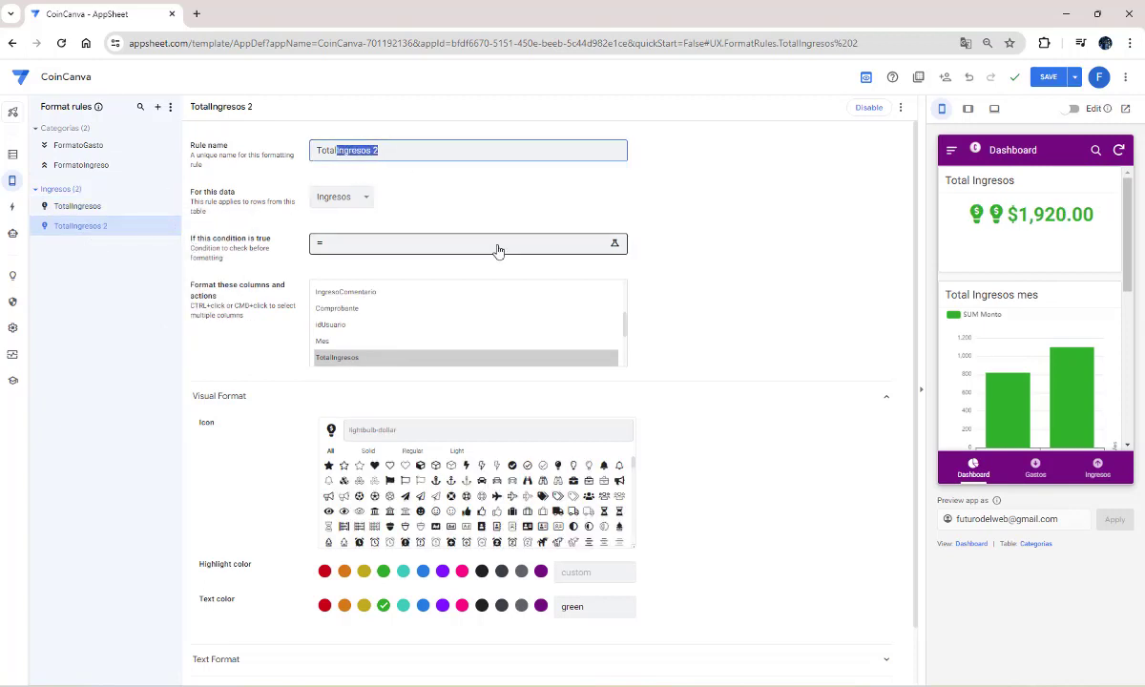
{"action": "type", "text": "Gast"}
Step: Point the TotalGastos rule at the Gastos table with red text and a money-bag icon, then save
{"action": "left_click", "coordinate": [354, 197]}
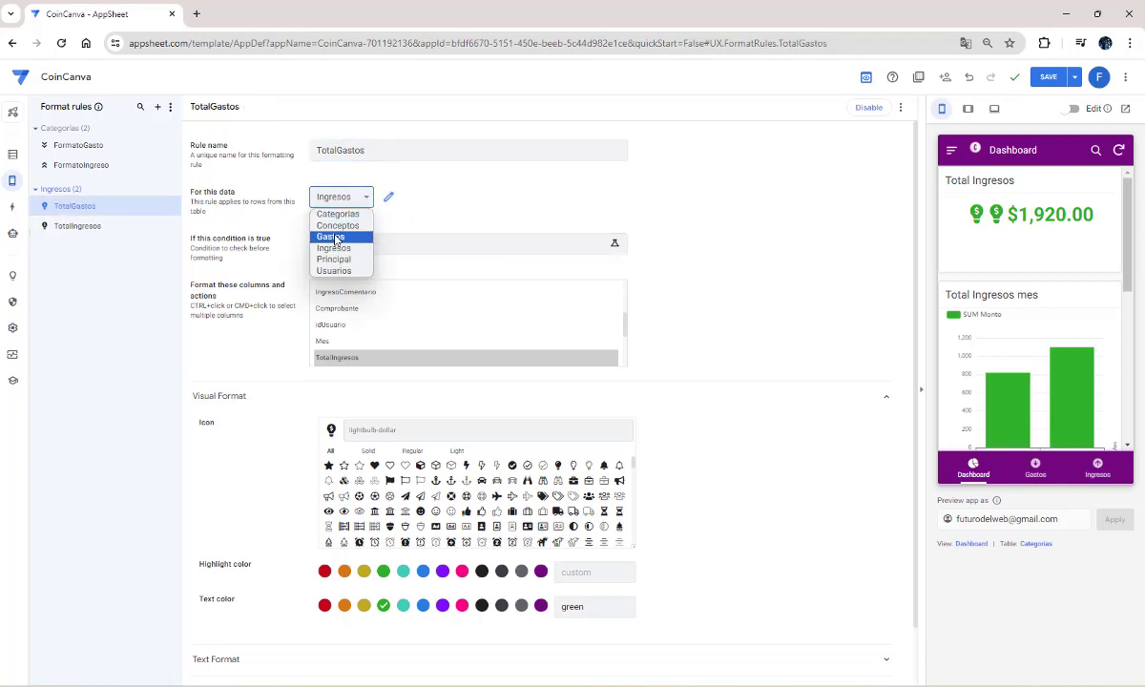
{"action": "left_click", "coordinate": [332, 237]}
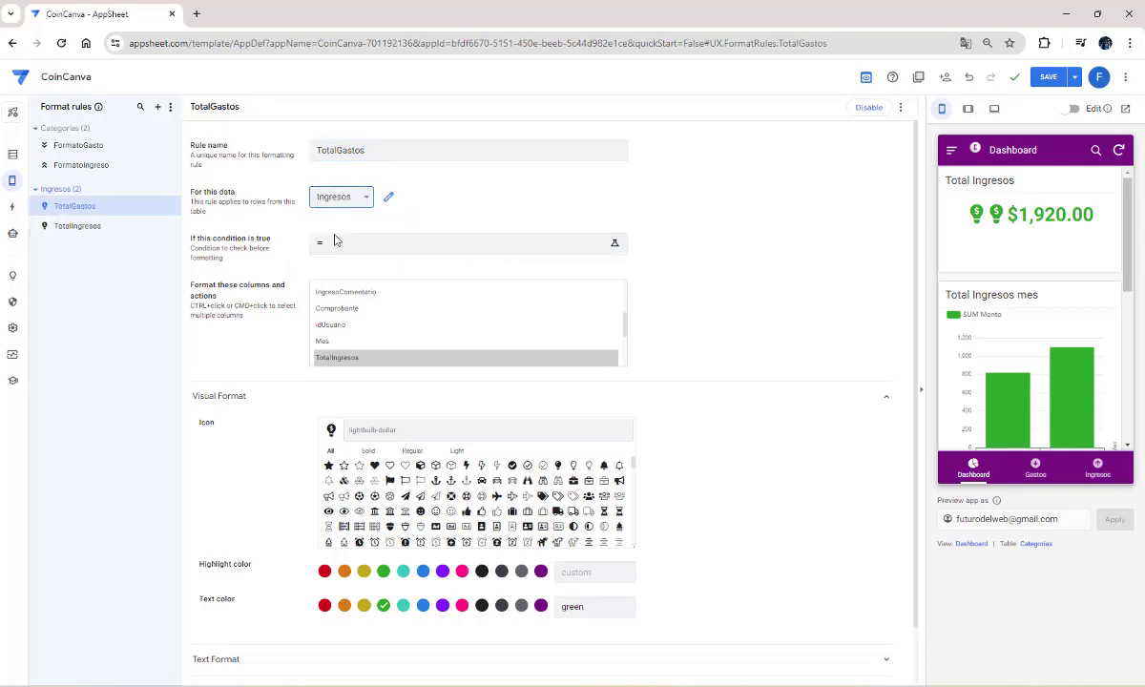
{"action": "left_click", "coordinate": [325, 606]}
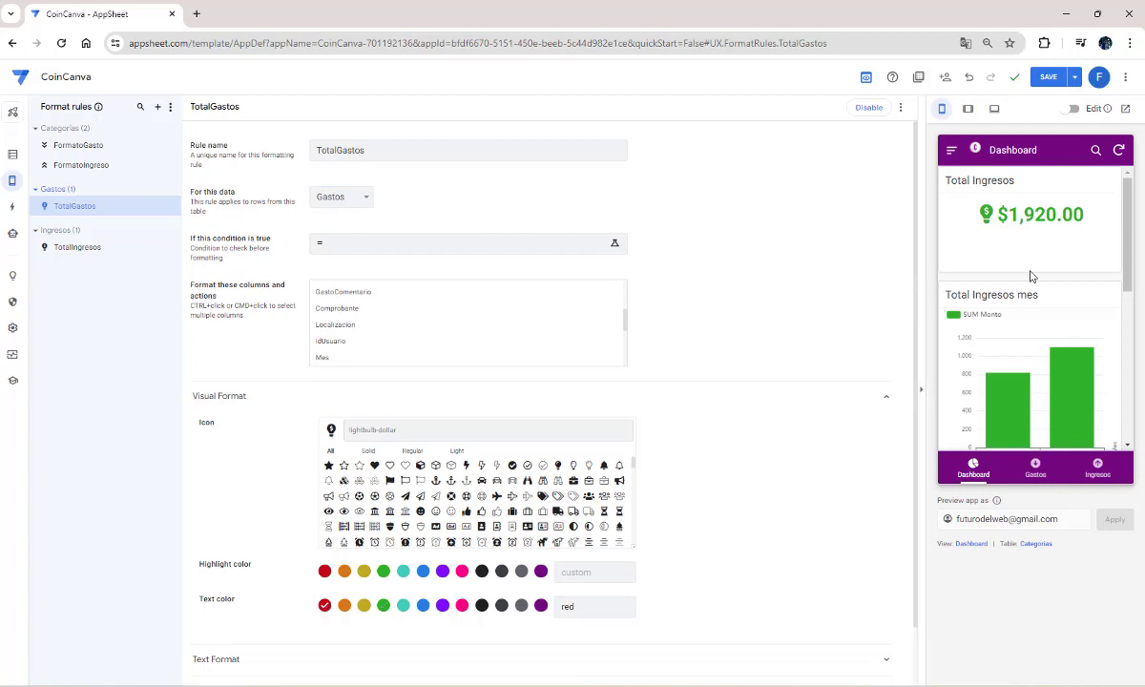
{"action": "scroll", "coordinate": [1031, 277], "scroll_direction": "down", "scroll_amount": 2}
{"action": "type", "text": "mone"}
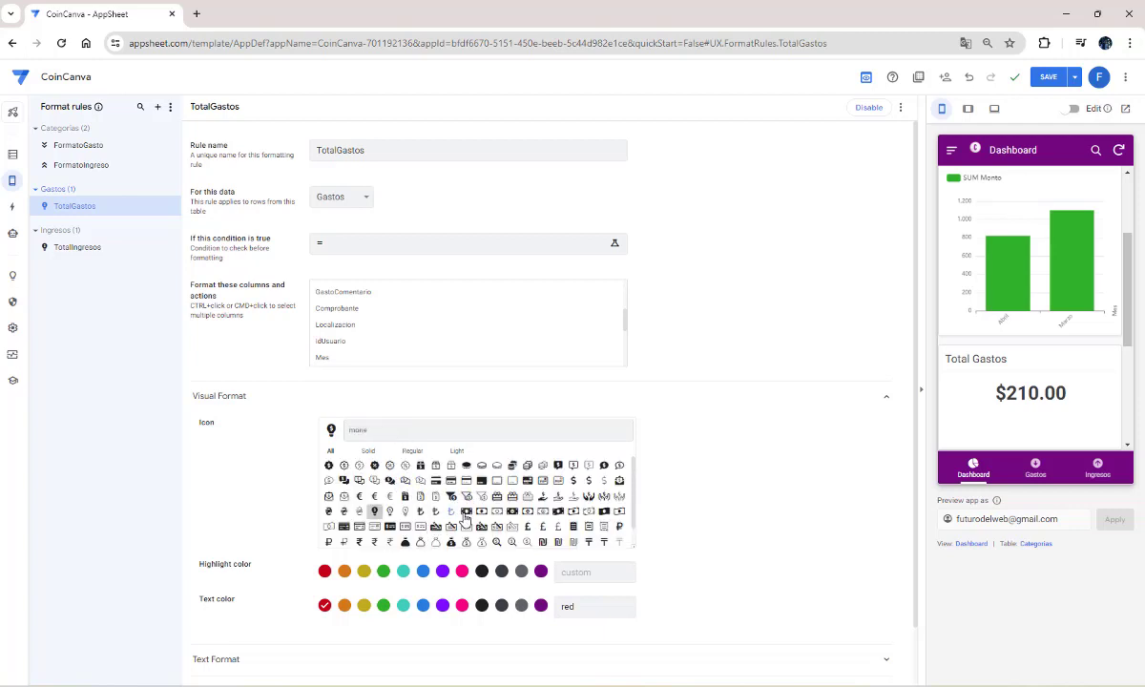
{"action": "left_click", "coordinate": [452, 544]}
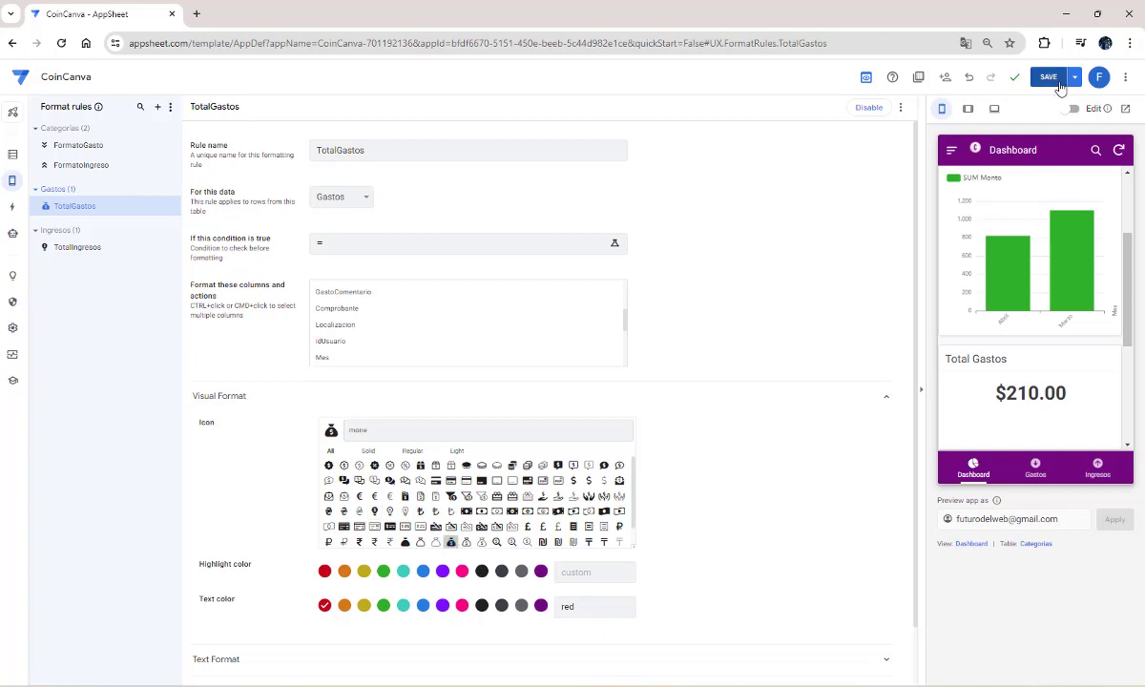
{"action": "left_click", "coordinate": [1050, 78]}
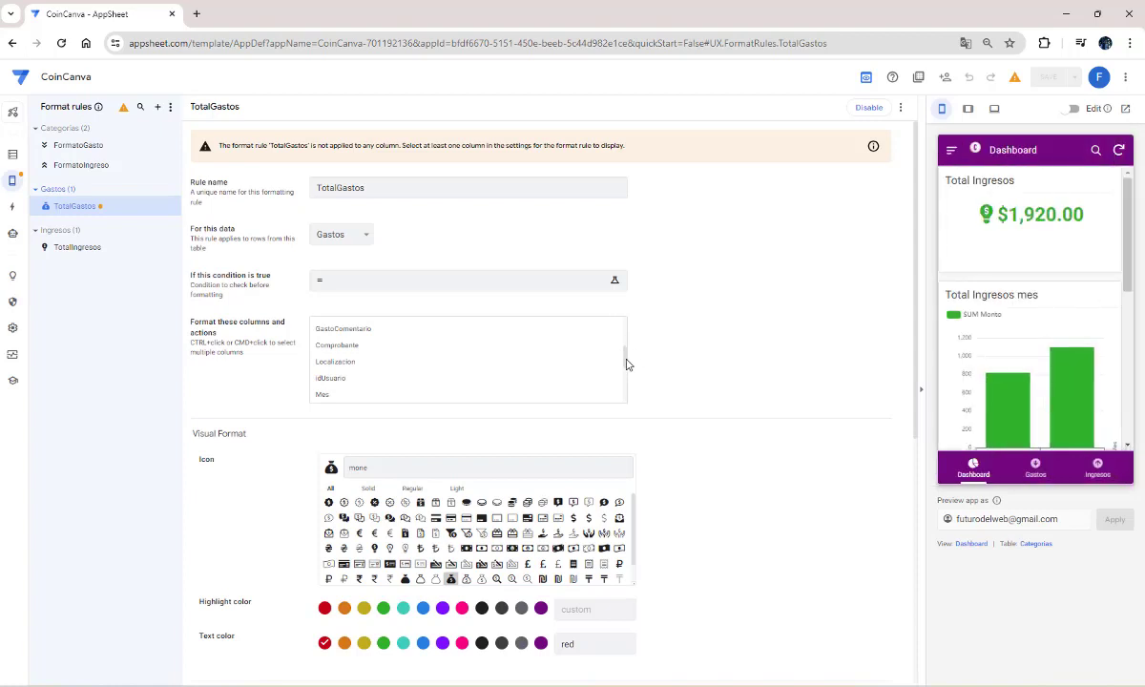
Step: Select the TotalGastos column as the column the TotalGastos rule formats
{"action": "scroll", "coordinate": [625, 381], "scroll_direction": "down", "scroll_amount": 5}
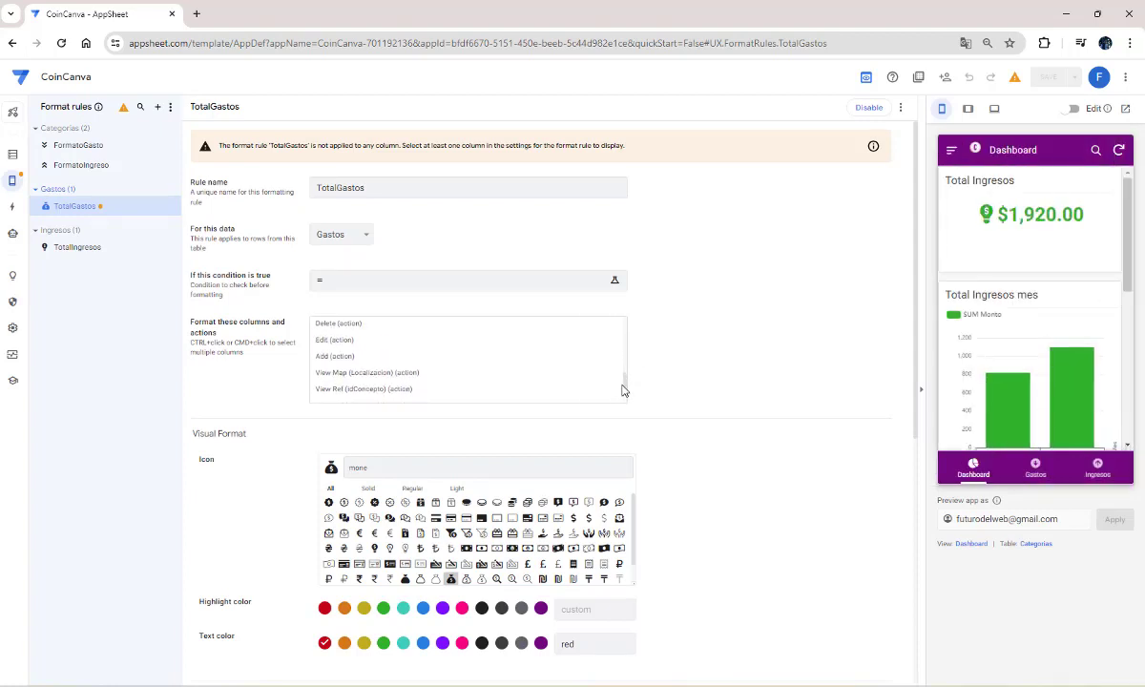
{"action": "left_click_drag", "start_coordinate": [622, 391], "coordinate": [623, 378]}
{"action": "left_click", "coordinate": [335, 360]}
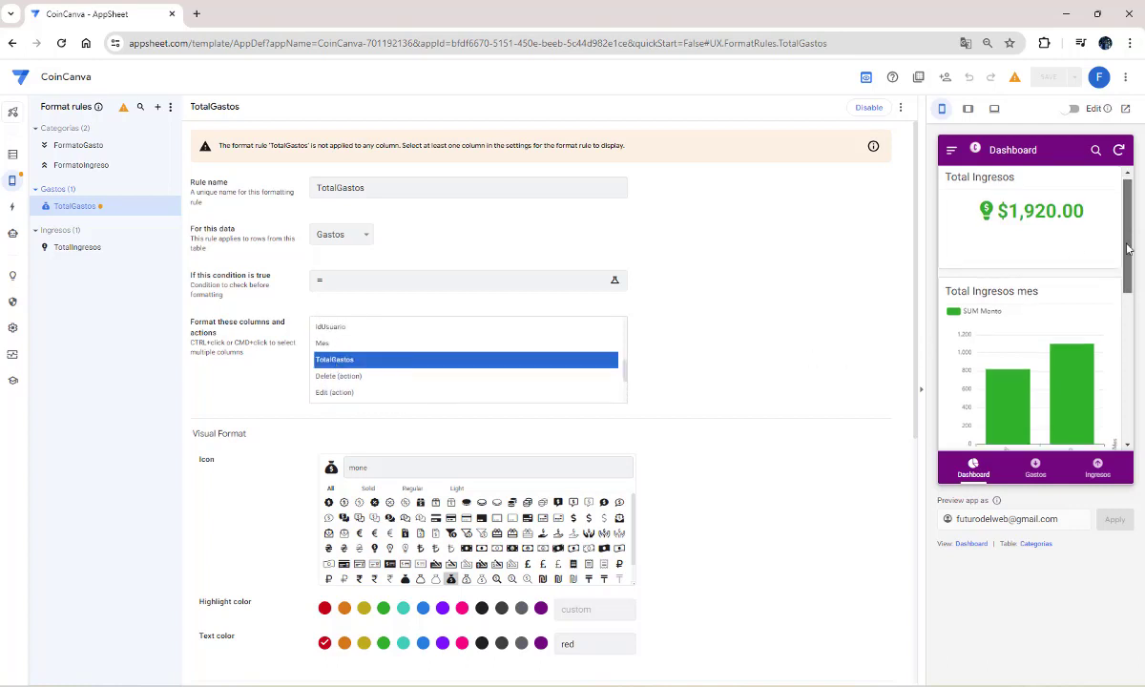
{"action": "mouse_move", "coordinate": [1130, 219]}
{"action": "left_mouse_down"}
{"action": "mouse_move", "coordinate": [1117, 347]}
{"action": "mouse_move", "coordinate": [1118, 332]}
{"action": "left_mouse_up"}
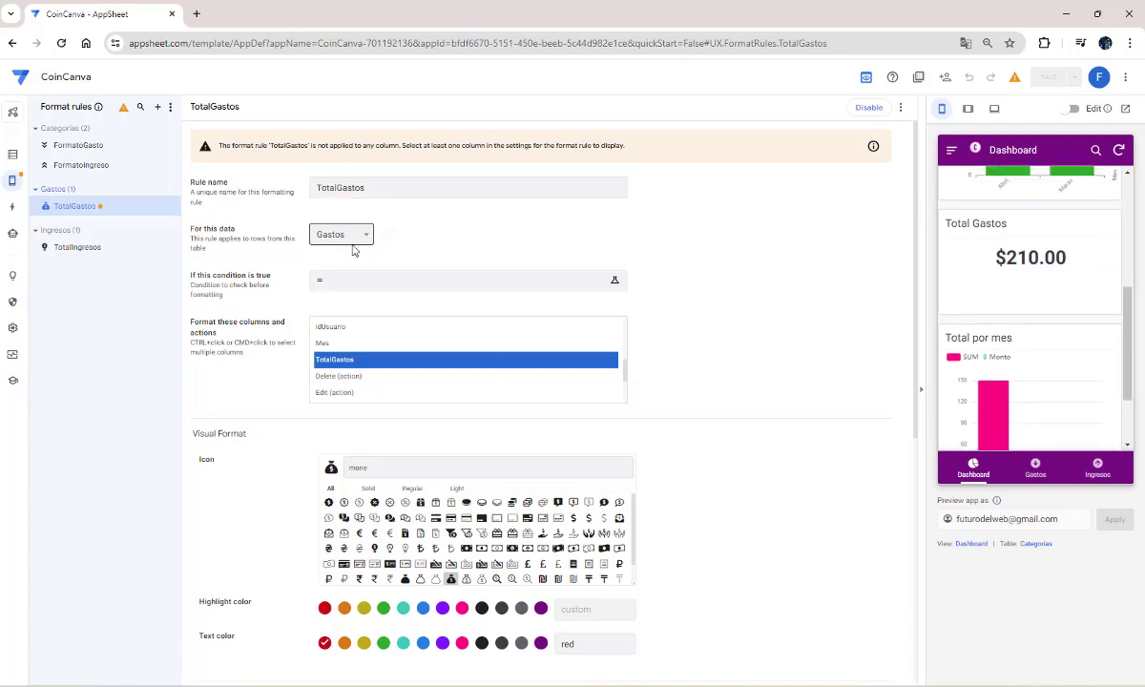
Step: Compare against TotalIngresos, save the TotalGastos rule, and check the red $210.00 card in the preview
{"action": "left_click", "coordinate": [89, 246]}
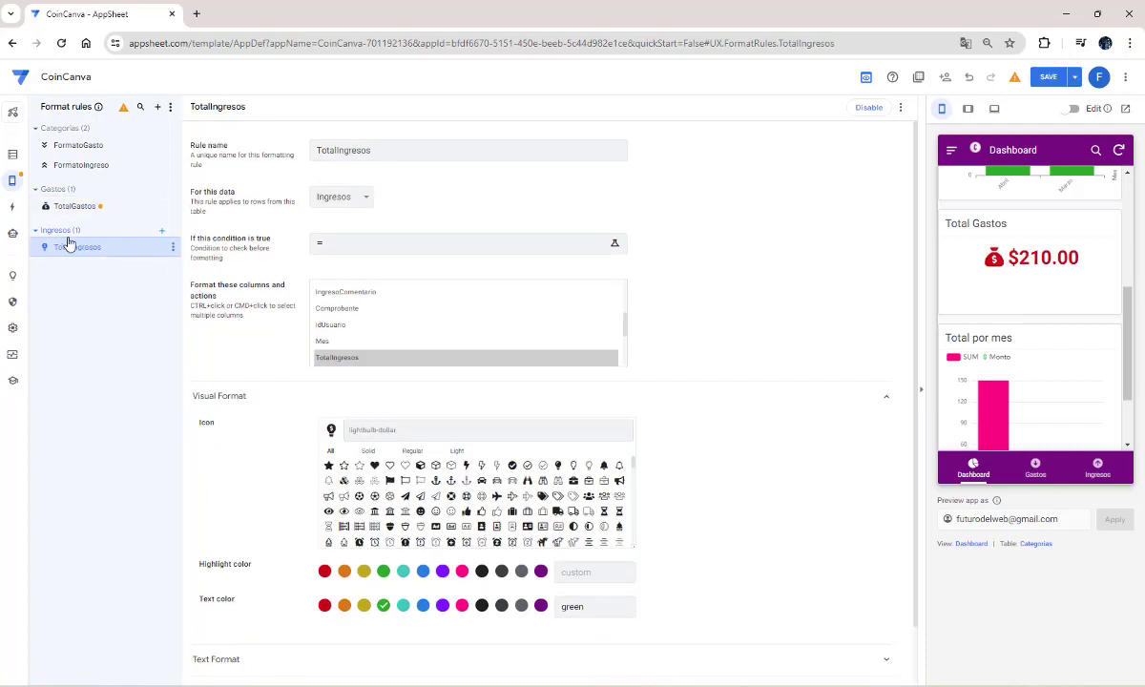
{"action": "left_click", "coordinate": [81, 206]}
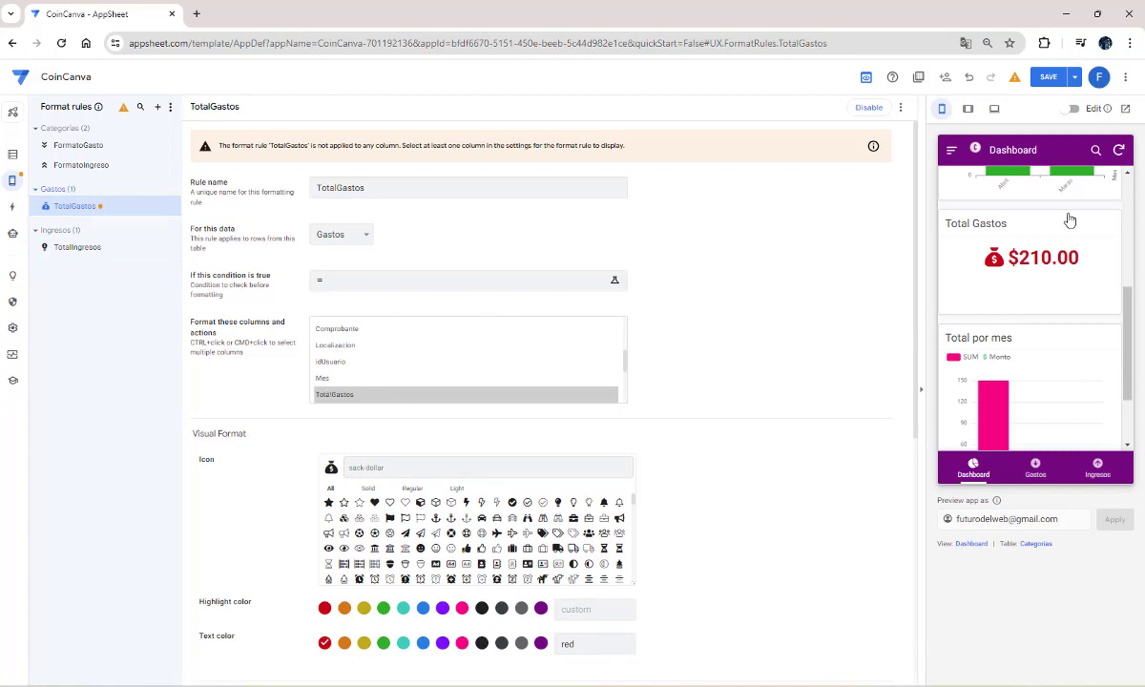
{"action": "left_click", "coordinate": [1049, 78]}
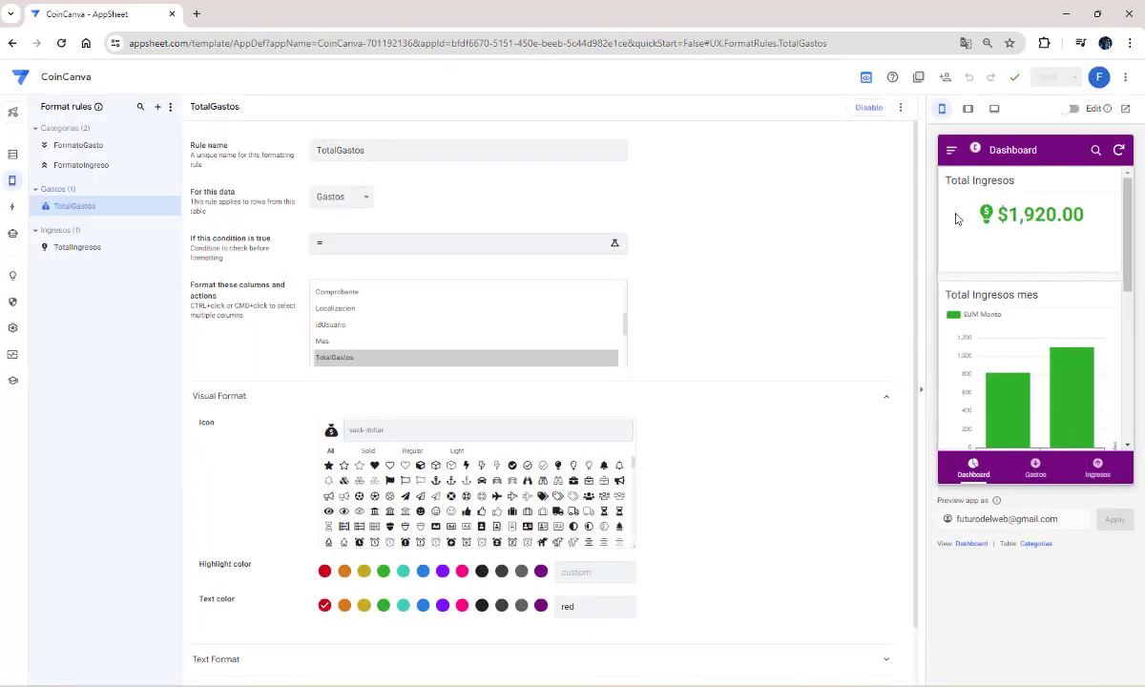
{"action": "scroll", "coordinate": [1071, 254], "scroll_direction": "down", "scroll_amount": 3}
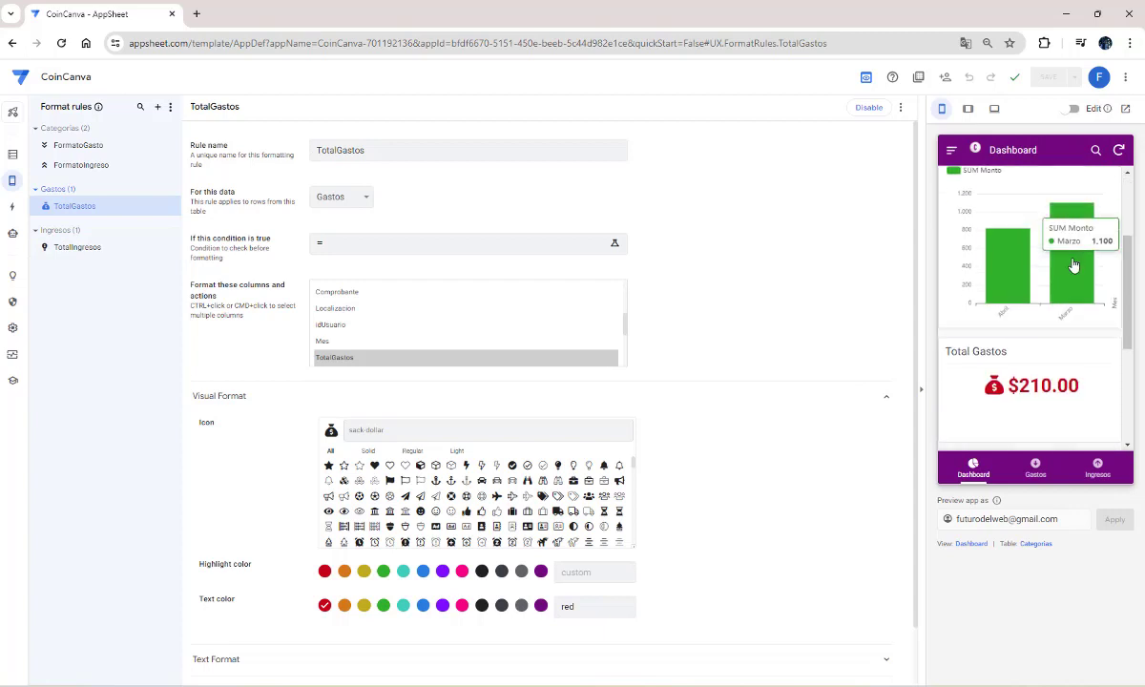
{"action": "scroll", "coordinate": [1055, 404], "scroll_direction": "down", "scroll_amount": 2}
{"action": "scroll", "coordinate": [1054, 404], "scroll_direction": "down", "scroll_amount": 1}
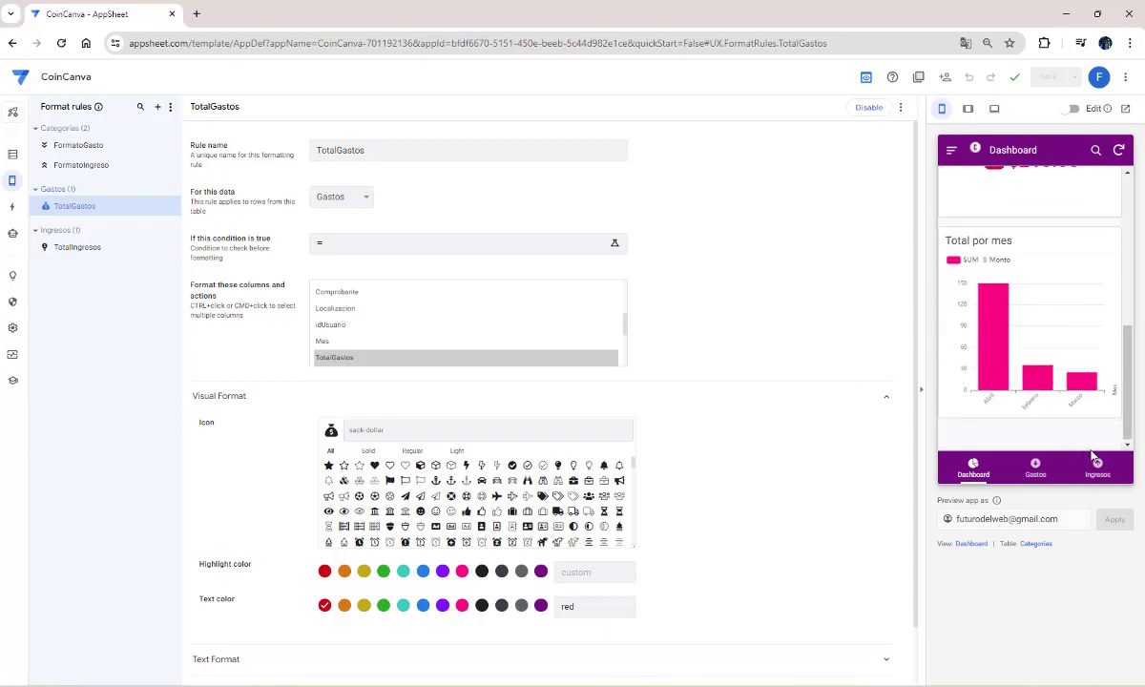
Step: In the preview, save a new Carro expense with its amount and the comment 'Cambio de aceite'
{"action": "left_click", "coordinate": [1039, 476]}
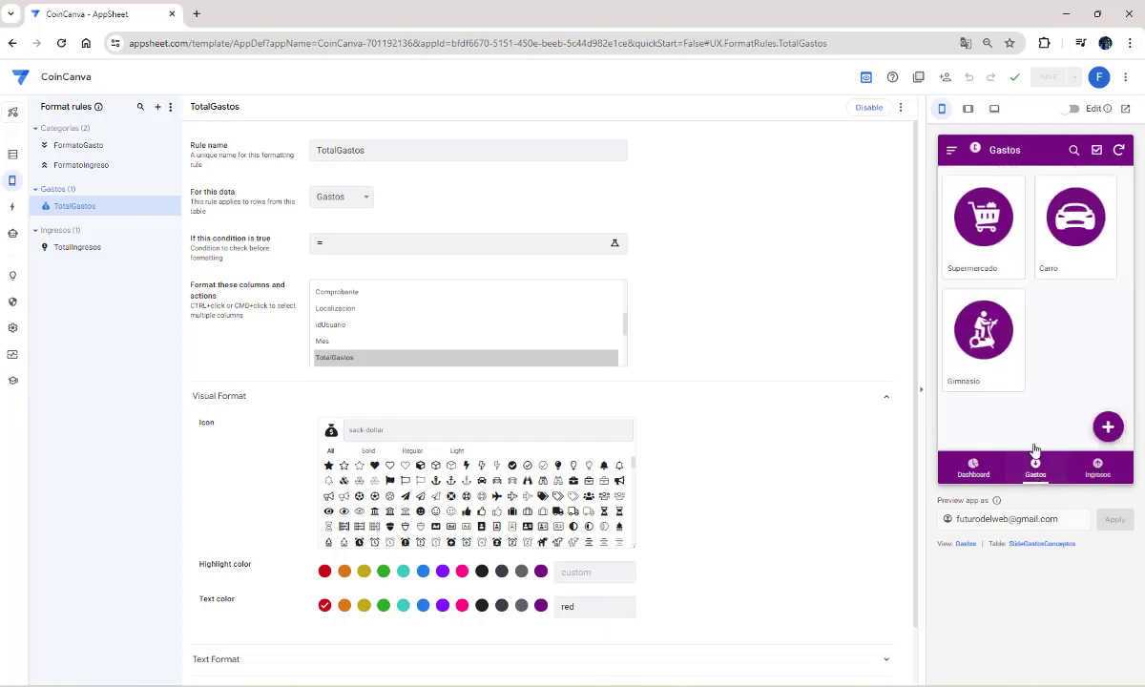
{"action": "left_click", "coordinate": [1077, 241]}
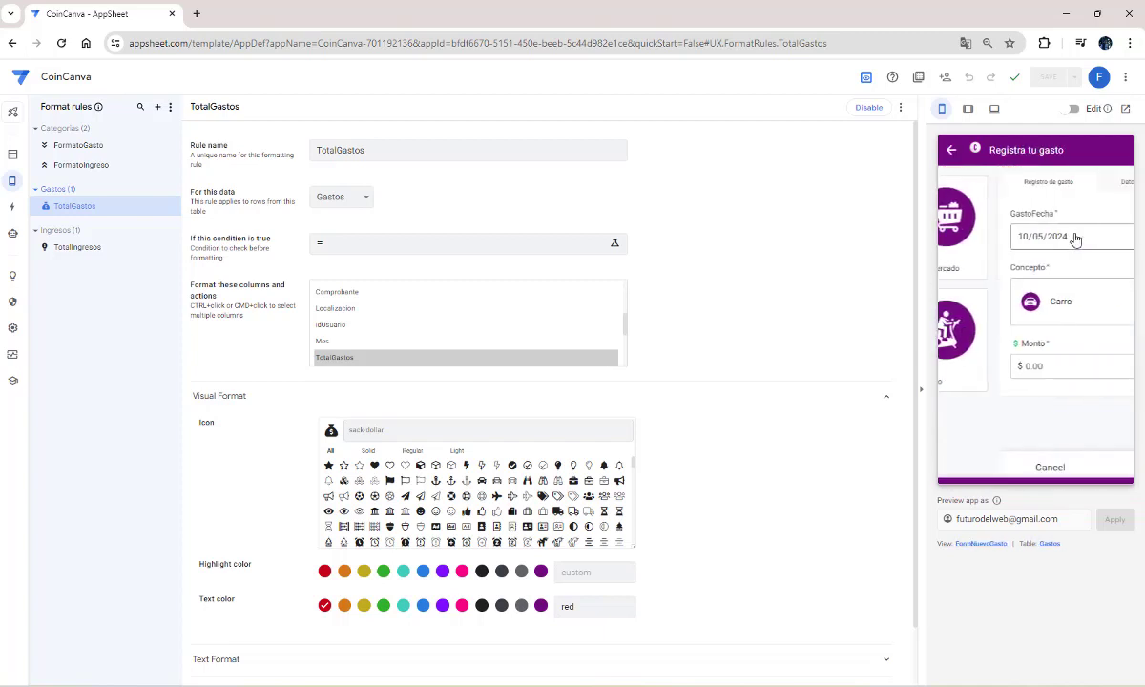
{"action": "left_click", "coordinate": [971, 367]}
{"action": "type", "text": "30"}
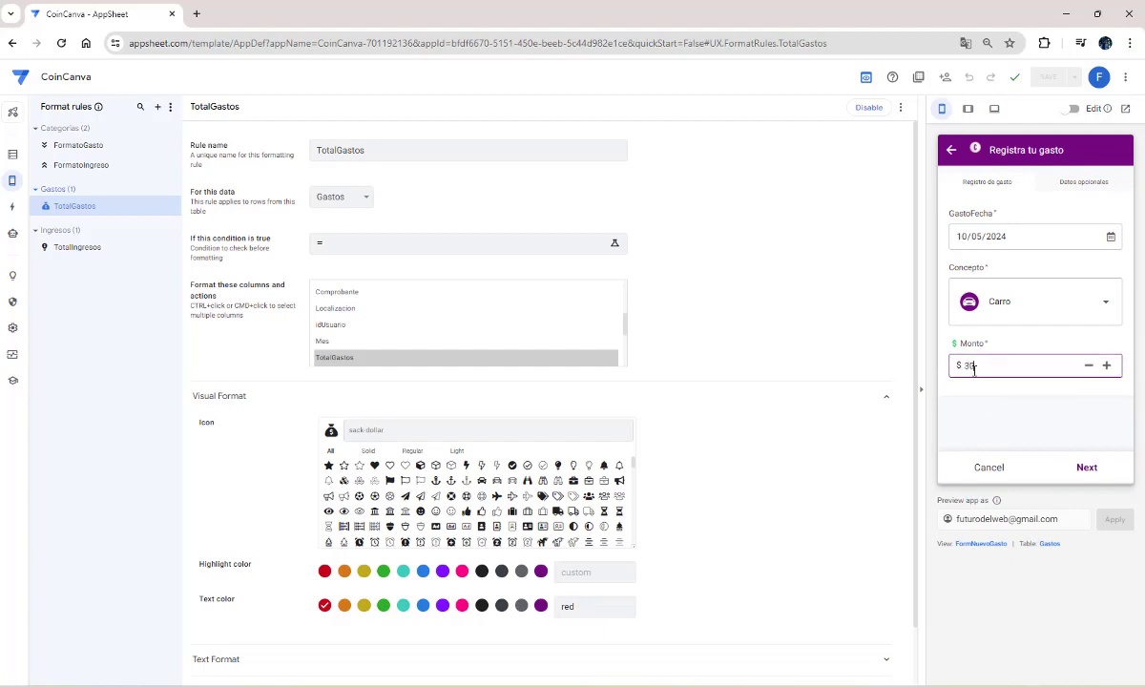
{"action": "left_click", "coordinate": [1088, 468]}
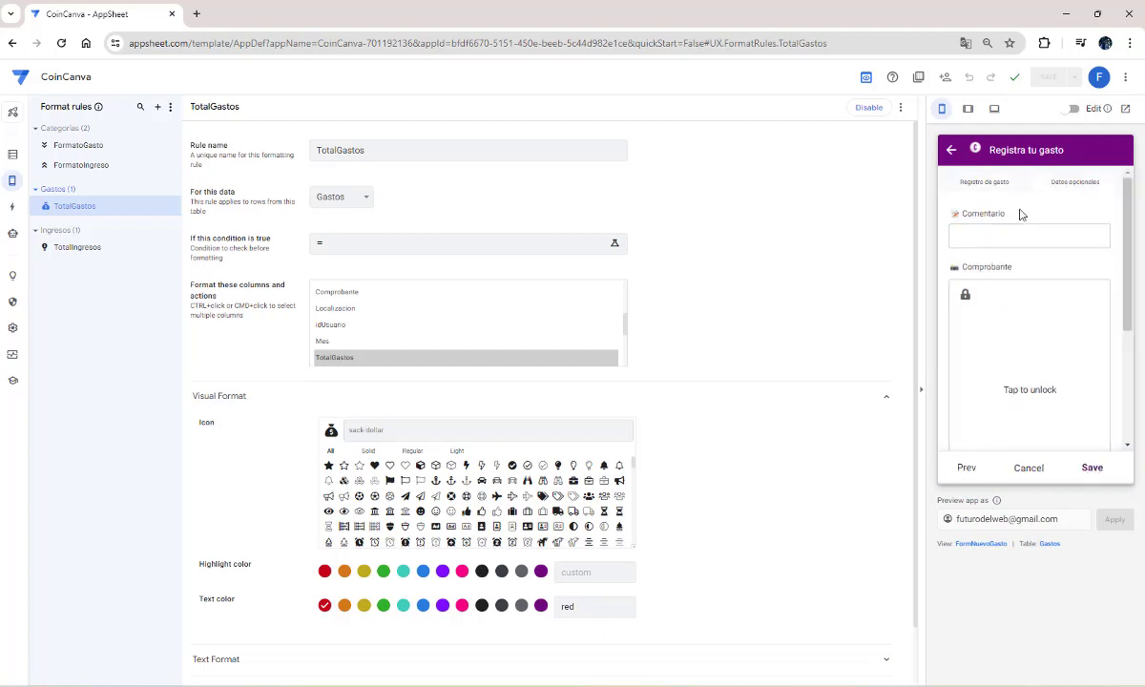
{"action": "left_click", "coordinate": [1006, 239]}
{"action": "type", "text": "Cambio de aceite"}
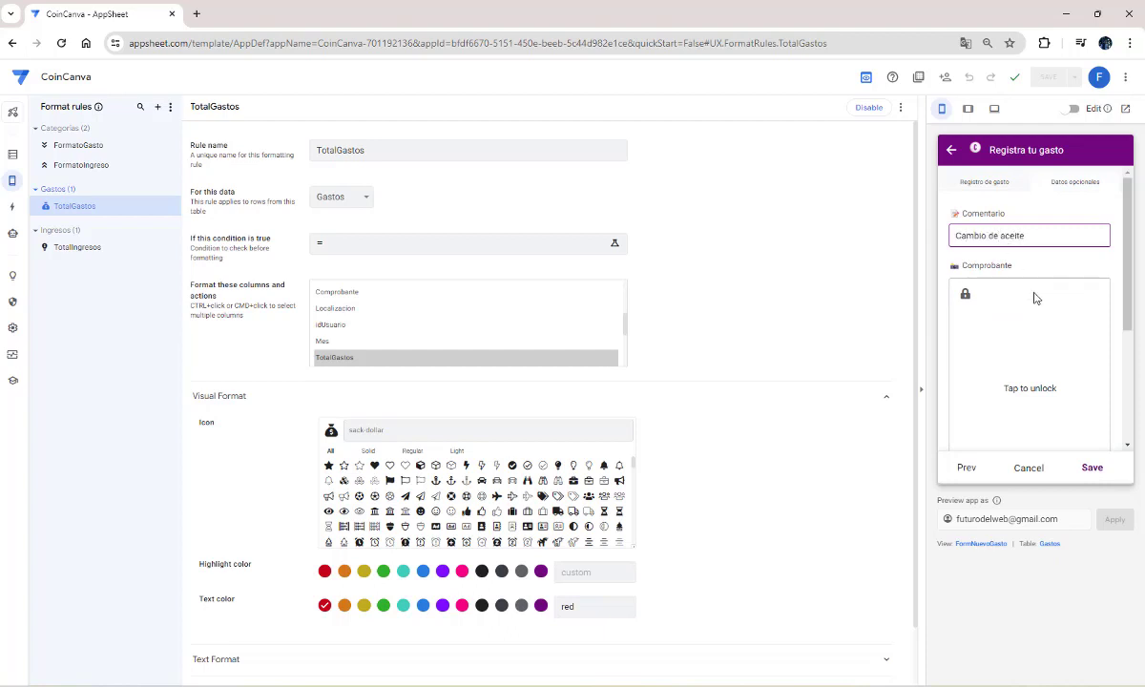
{"action": "scroll", "coordinate": [1036, 299], "scroll_direction": "down", "scroll_amount": 1}
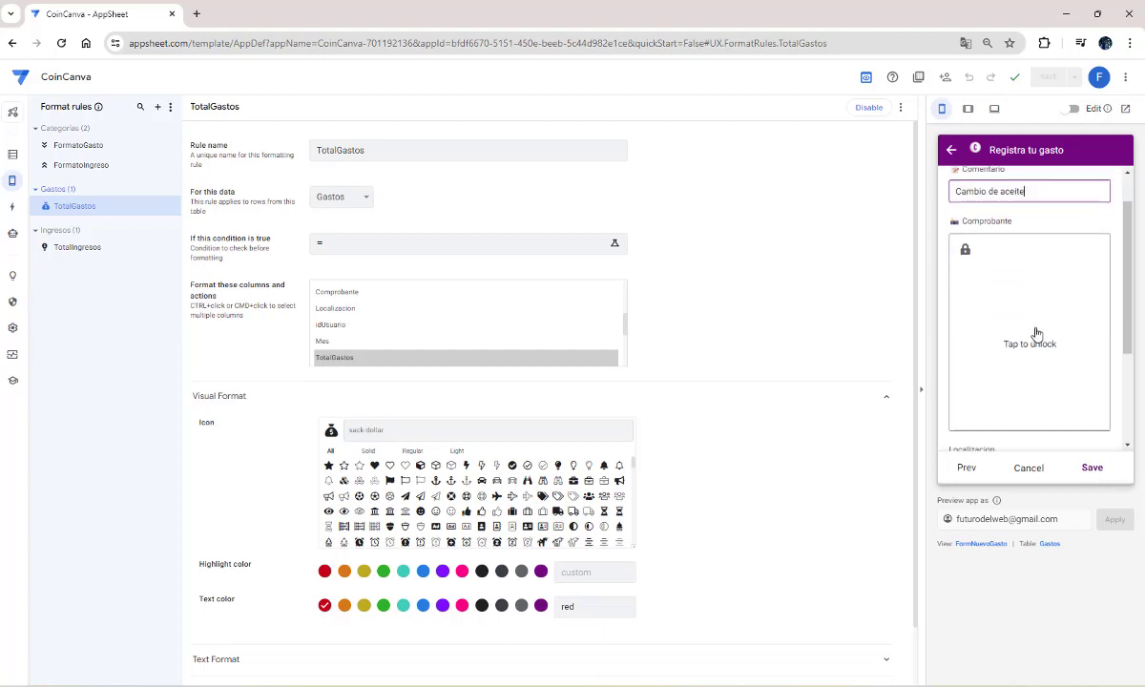
{"action": "scroll", "coordinate": [1034, 257], "scroll_direction": "down", "scroll_amount": 1}
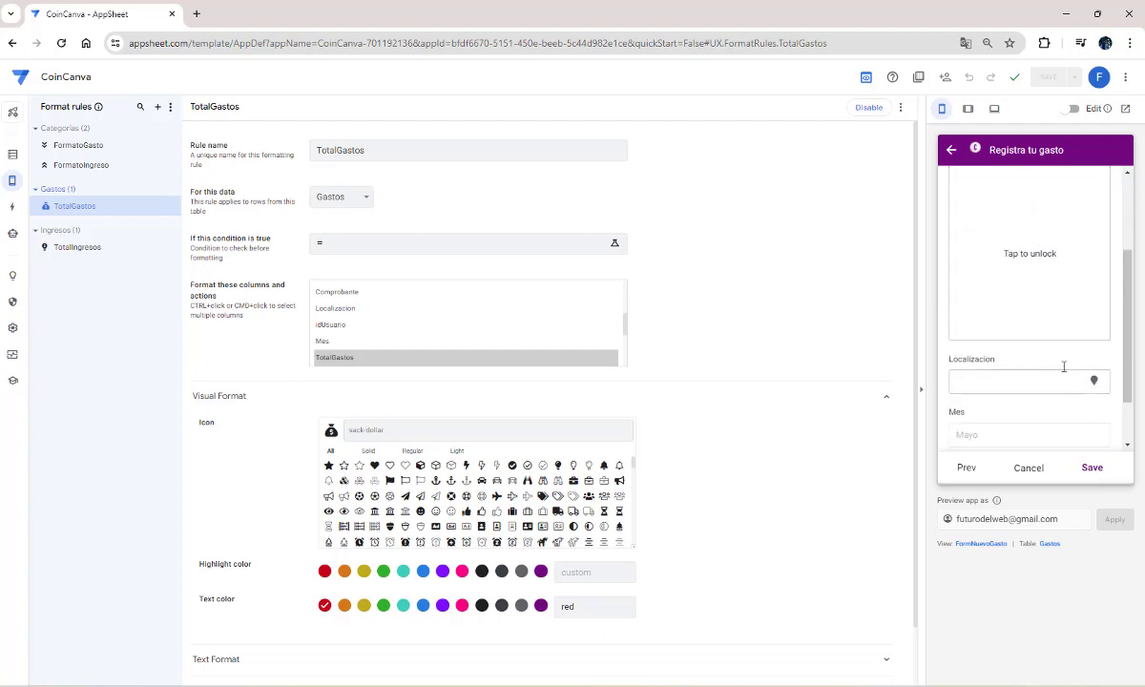
{"action": "scroll", "coordinate": [1083, 278], "scroll_direction": "down", "scroll_amount": 1}
{"action": "scroll", "coordinate": [1017, 379], "scroll_direction": "up", "scroll_amount": 1}
{"action": "scroll", "coordinate": [1018, 381], "scroll_direction": "down", "scroll_amount": 1}
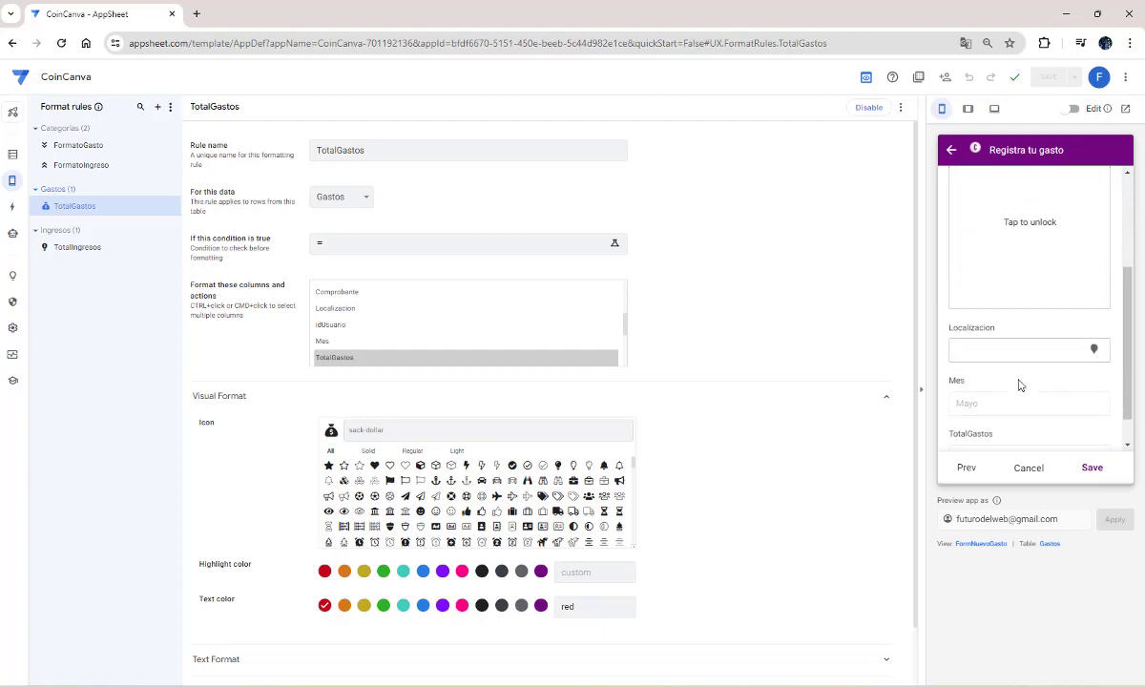
{"action": "scroll", "coordinate": [1018, 410], "scroll_direction": "down", "scroll_amount": 1}
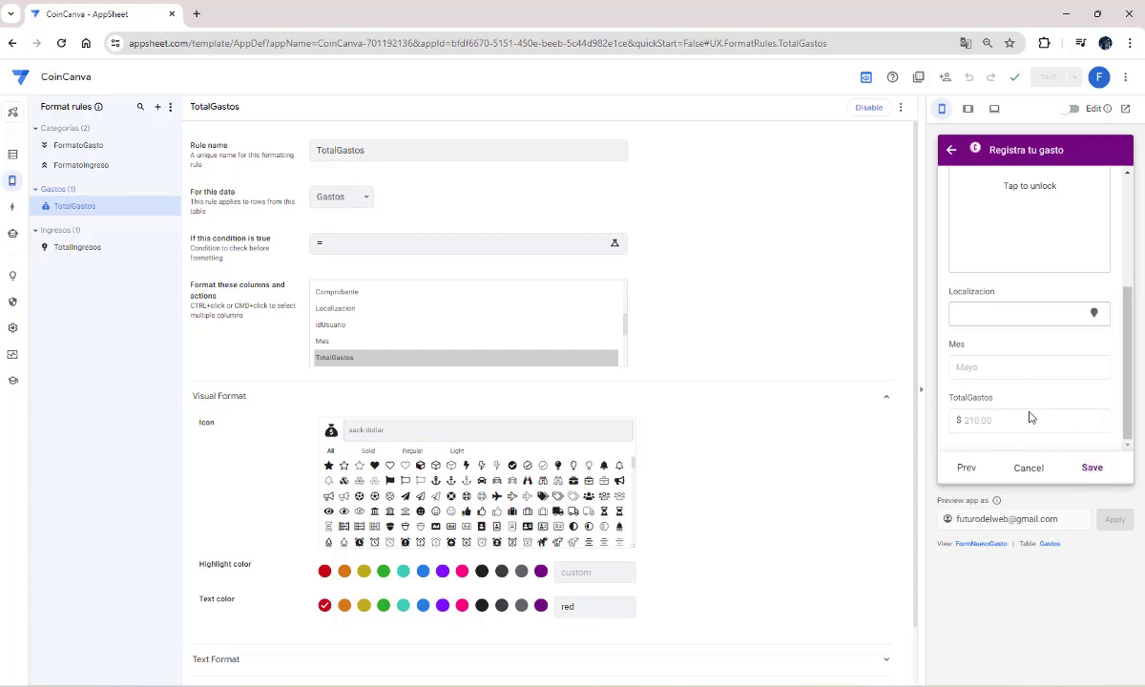
{"action": "left_click", "coordinate": [1093, 468]}
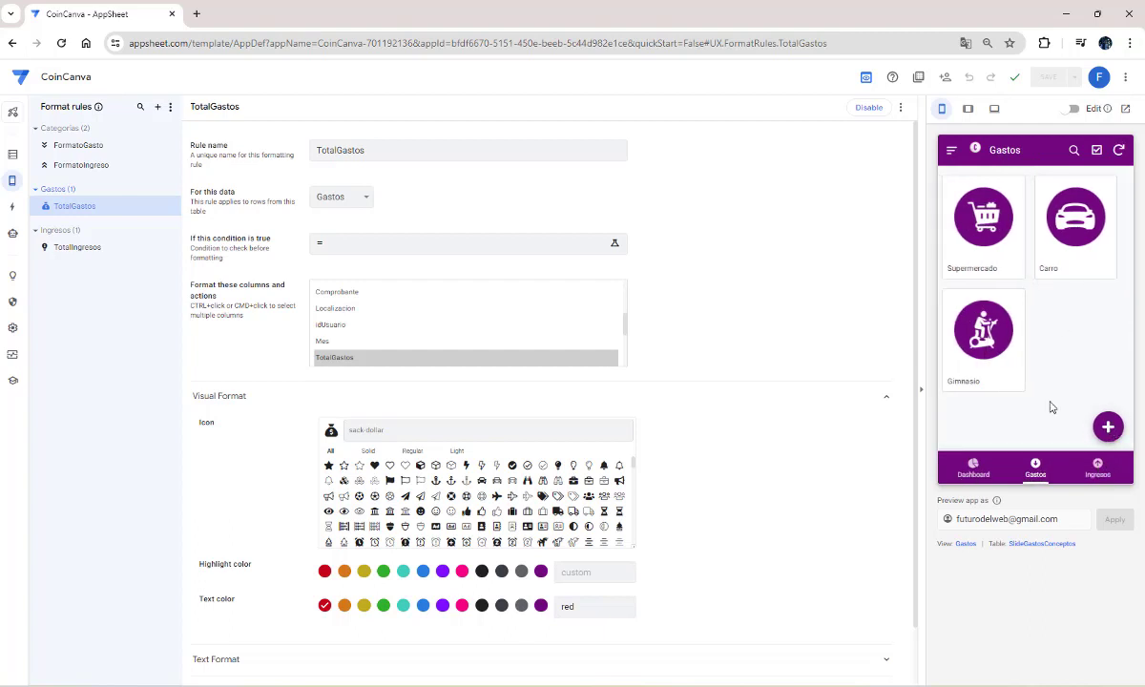
Step: Go back to the Dashboard to confirm Total Gastos now reads $240.00
{"action": "left_click", "coordinate": [974, 470]}
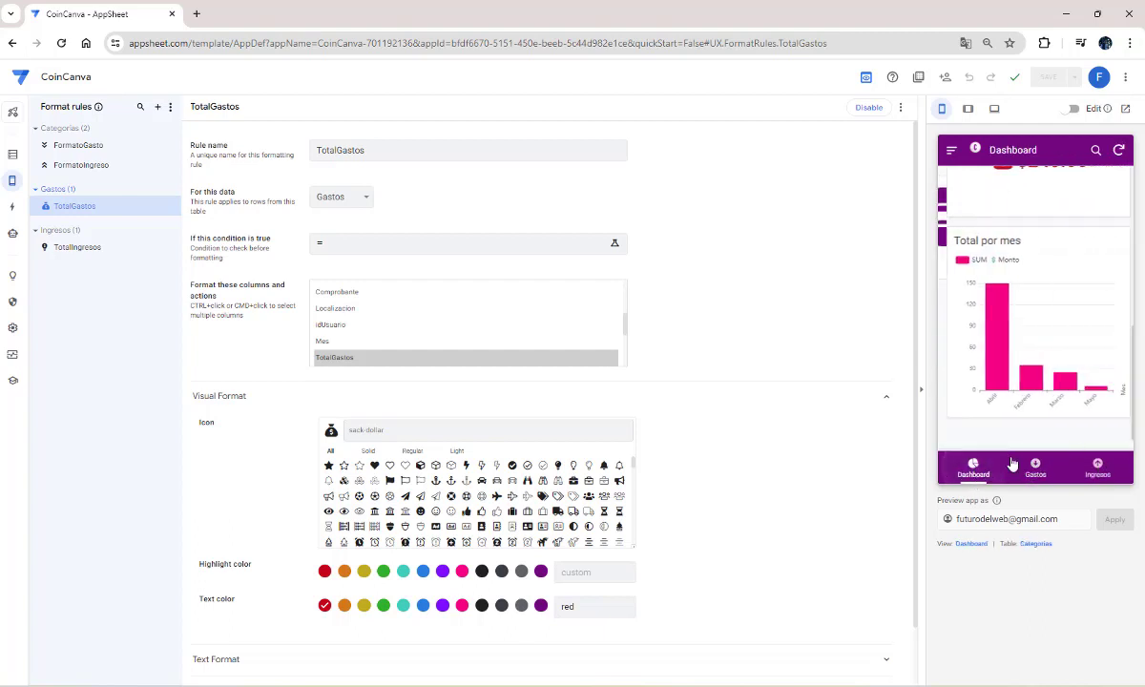
{"action": "scroll", "coordinate": [1042, 314], "scroll_direction": "up", "scroll_amount": 3}
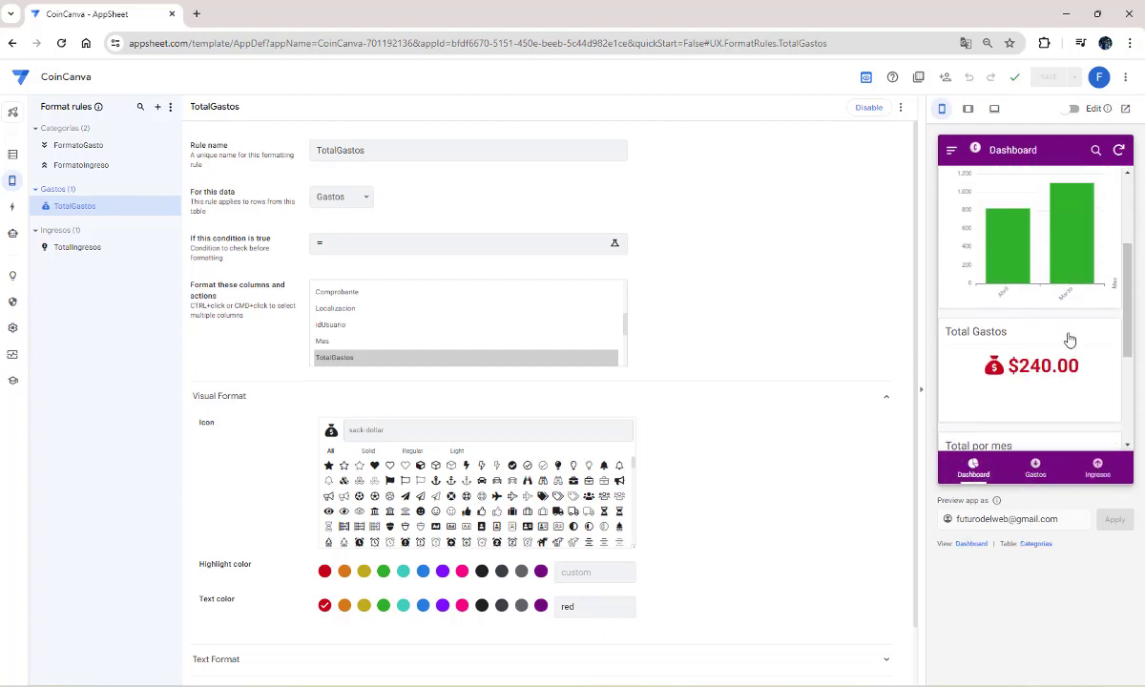
{"action": "scroll", "coordinate": [1060, 334], "scroll_direction": "down", "scroll_amount": 1}
{"action": "left_click_drag", "start_coordinate": [1020, 292], "coordinate": [1085, 302]}
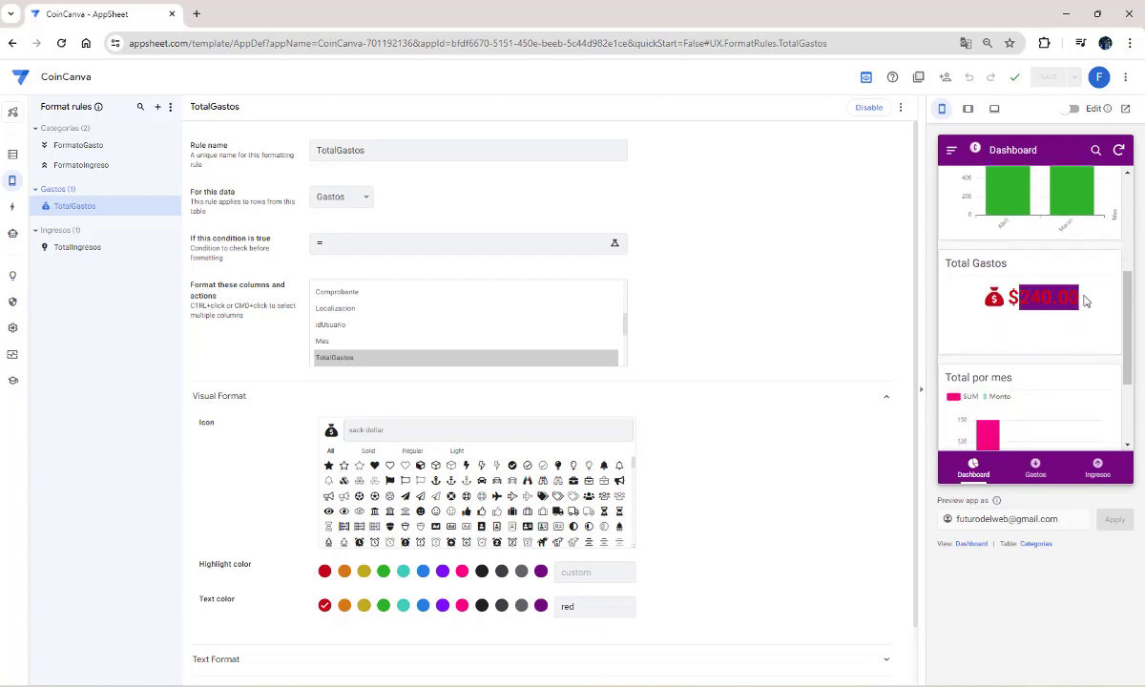
{"action": "left_click", "coordinate": [1031, 349]}
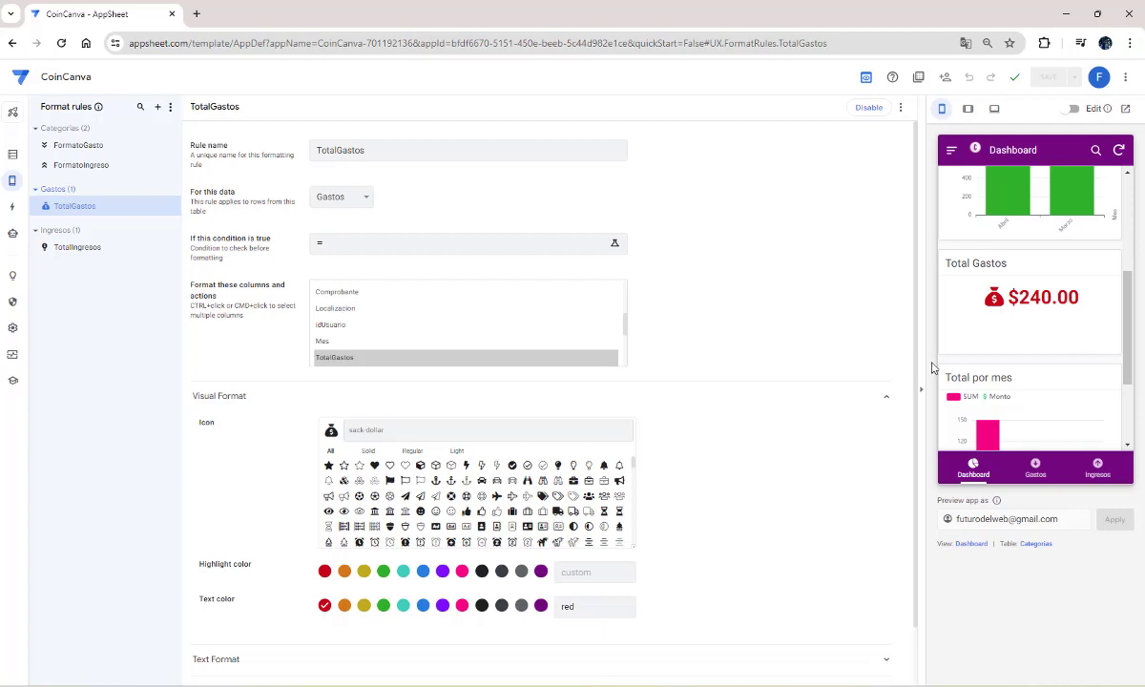
{"action": "scroll", "coordinate": [1029, 314], "scroll_direction": "up", "scroll_amount": 3}
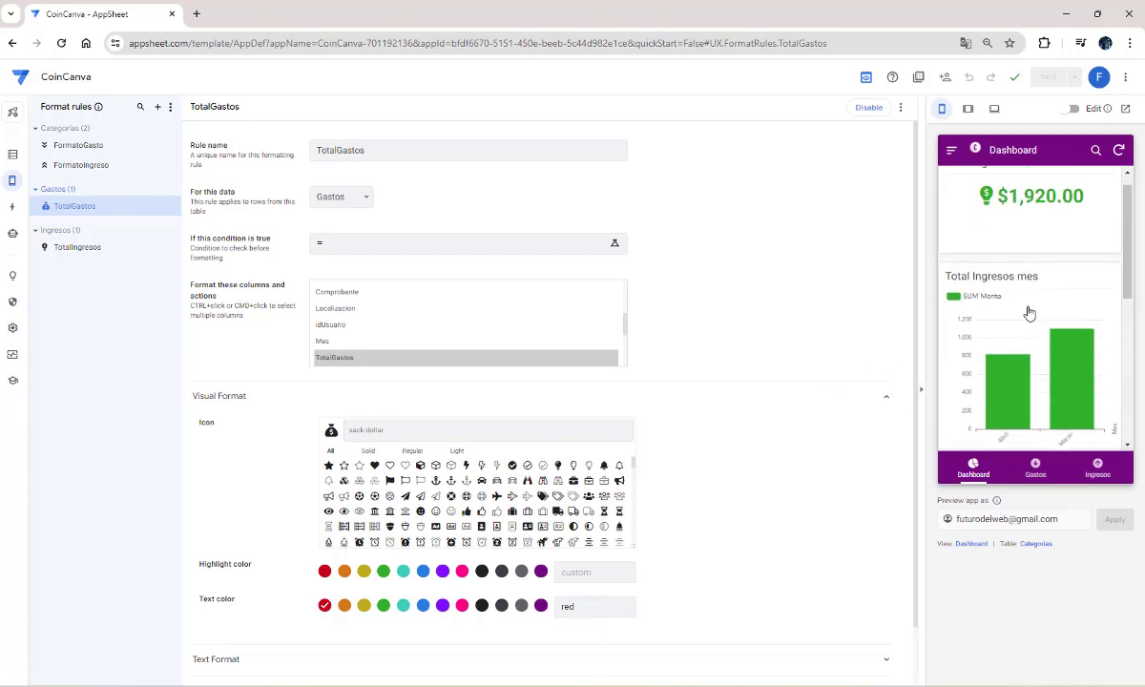
{"action": "scroll", "coordinate": [1029, 313], "scroll_direction": "up", "scroll_amount": 1}
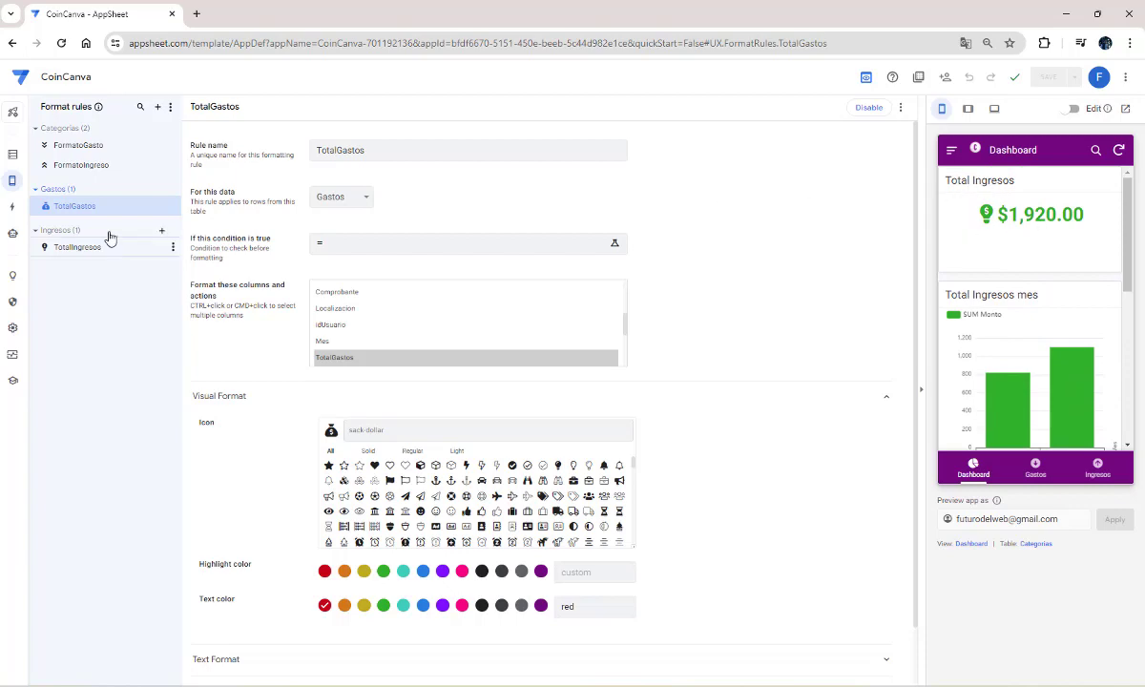
Step: Inspect the TotalIngresos sum formula in the Ingresos table's column settings
{"action": "left_click", "coordinate": [12, 154]}
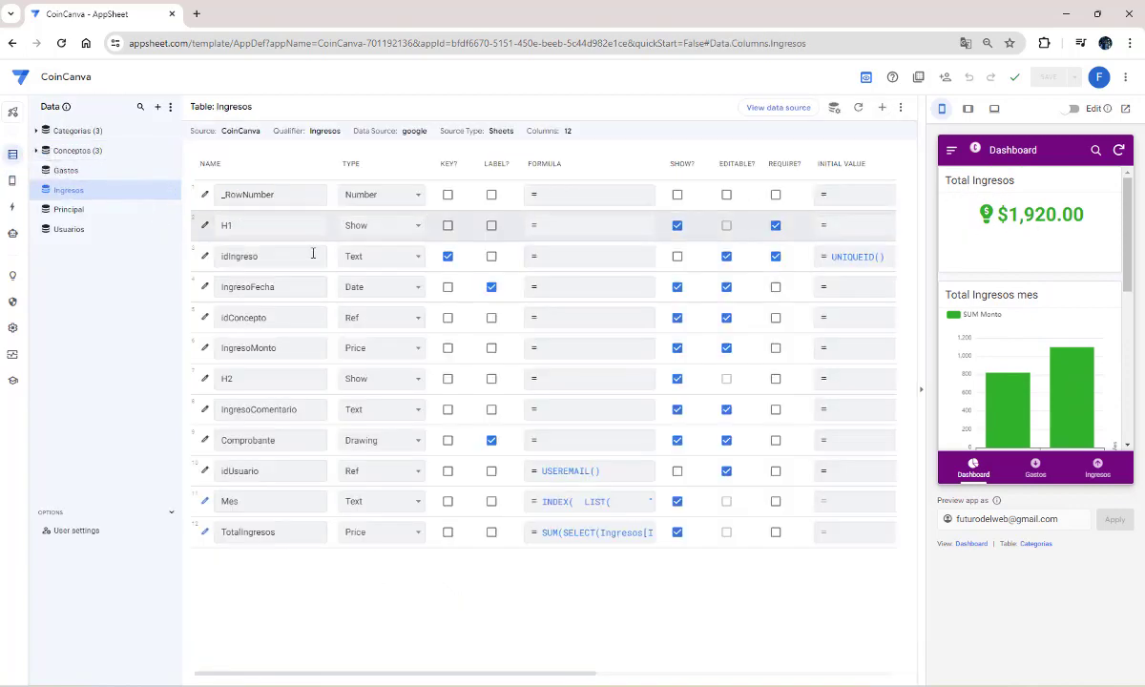
{"action": "left_click", "coordinate": [570, 536]}
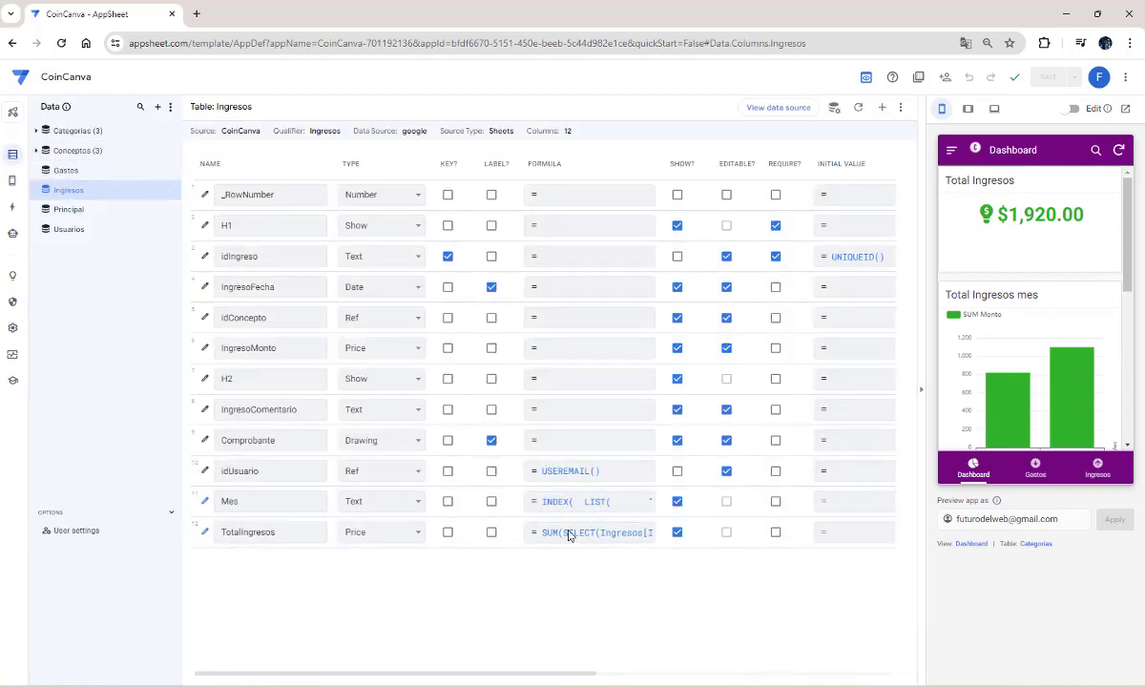
{"action": "left_click", "coordinate": [814, 93]}
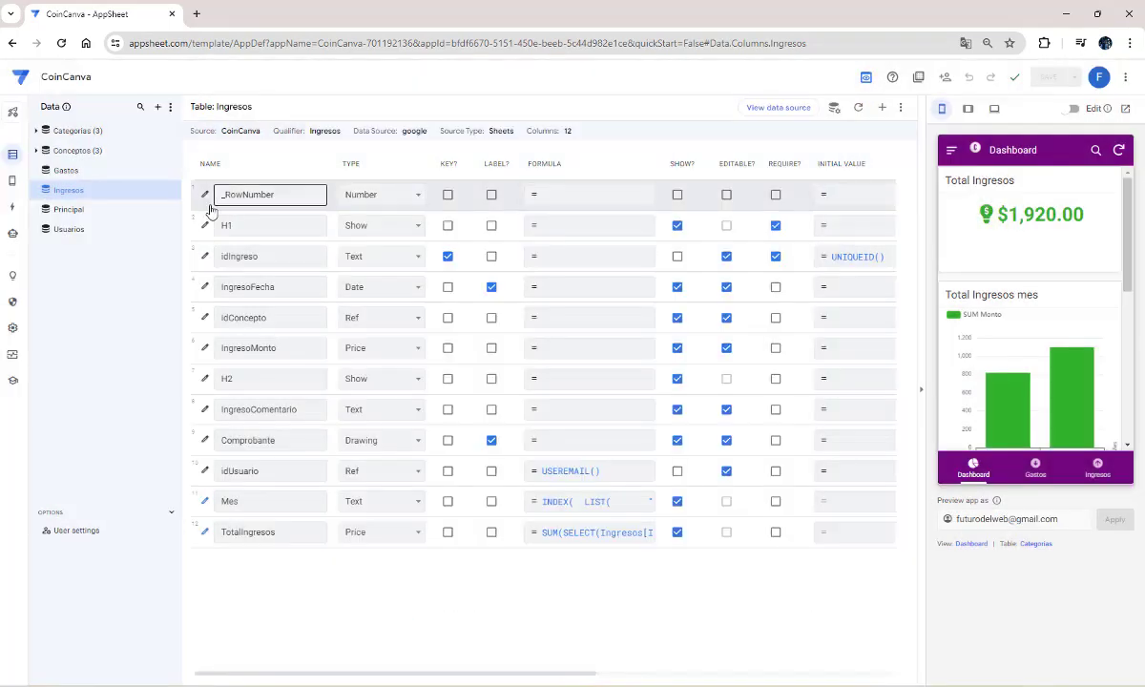
Step: Inspect the TotalGastos SUM(SELECT(Gastos…)) App Formula in the Gastos table's columns
{"action": "left_click", "coordinate": [67, 170]}
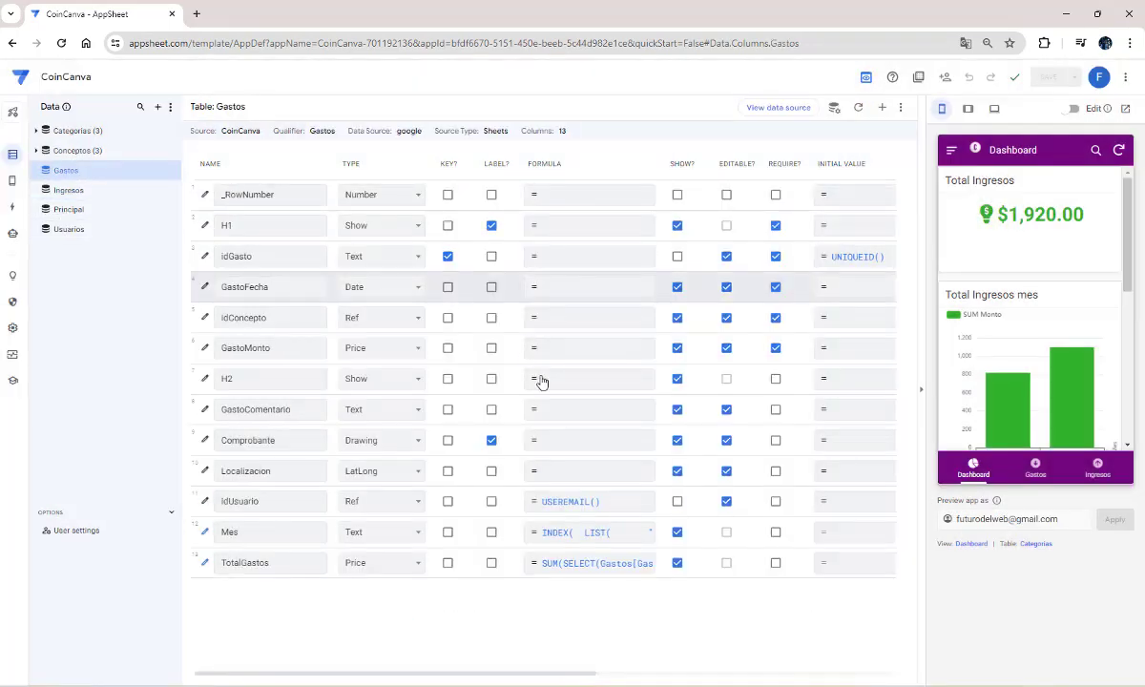
{"action": "left_click", "coordinate": [563, 564]}
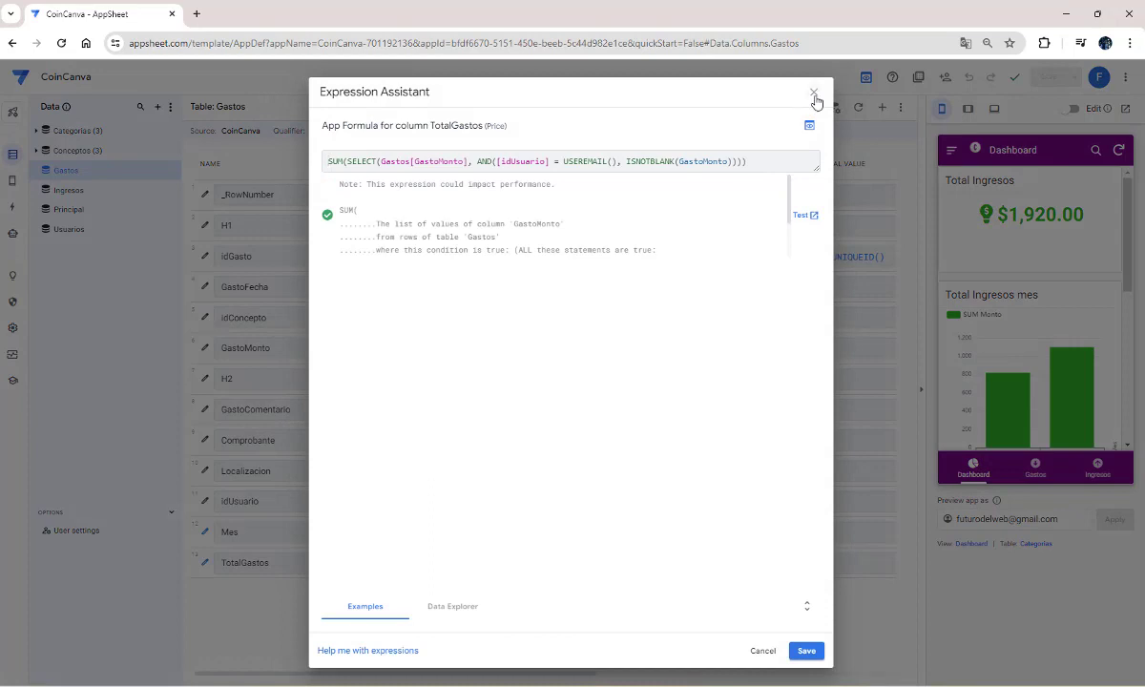
{"action": "left_click", "coordinate": [814, 94]}
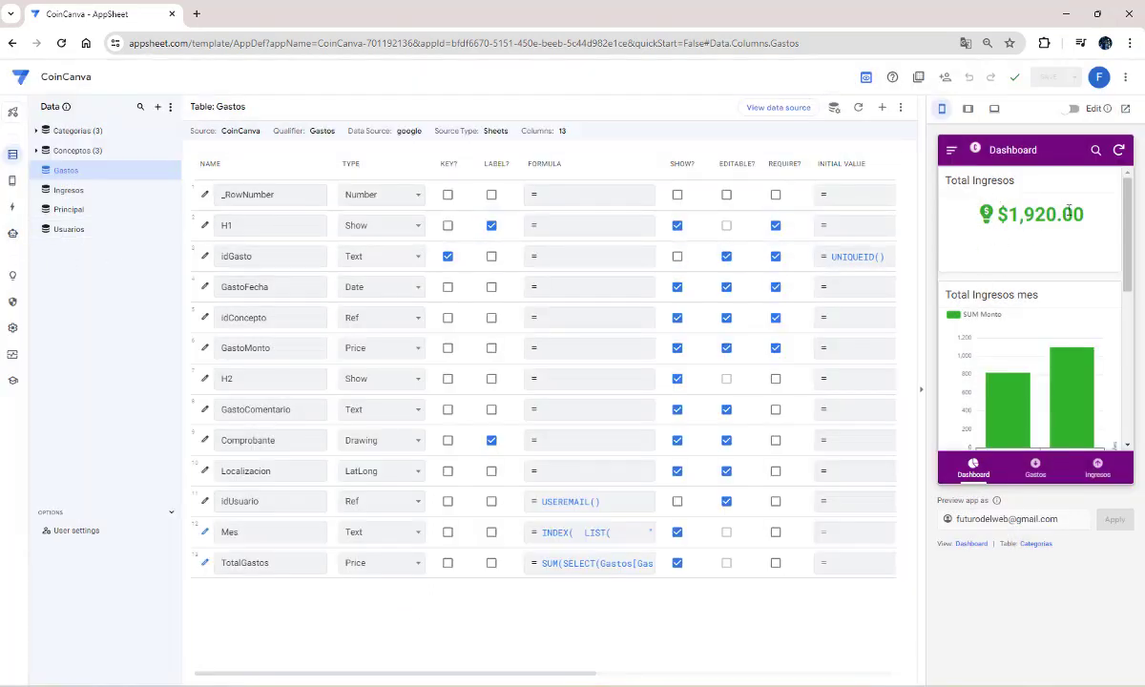
{"action": "left_click", "coordinate": [677, 562]}
{"action": "left_click_drag", "start_coordinate": [1127, 218], "coordinate": [1127, 367]}
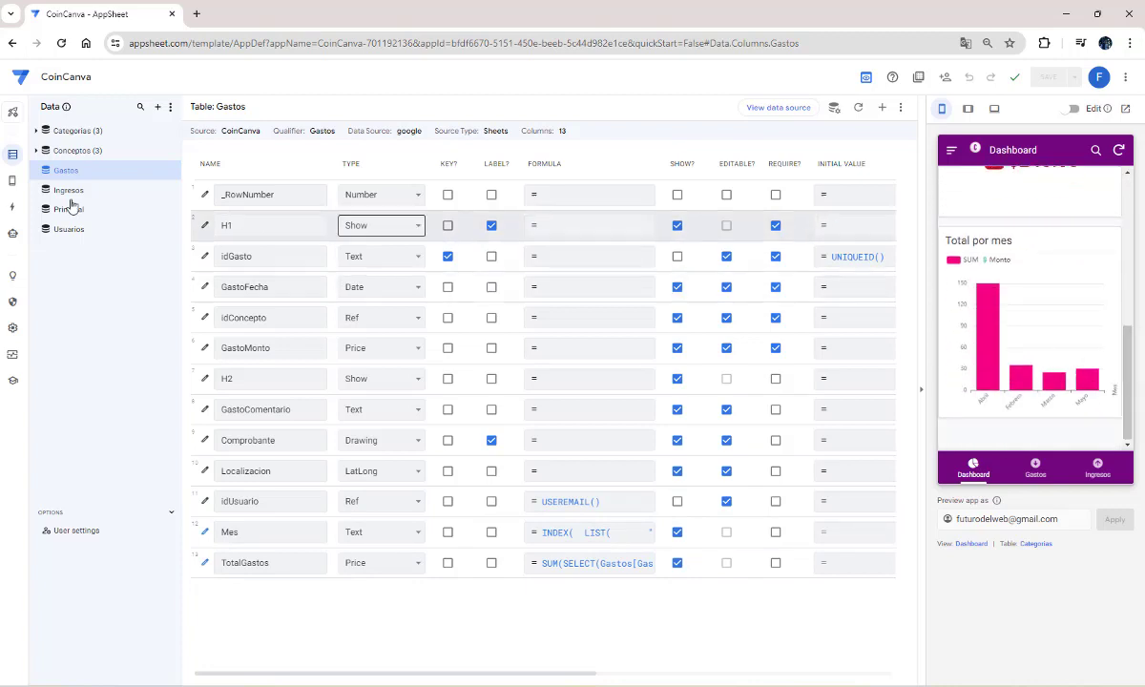